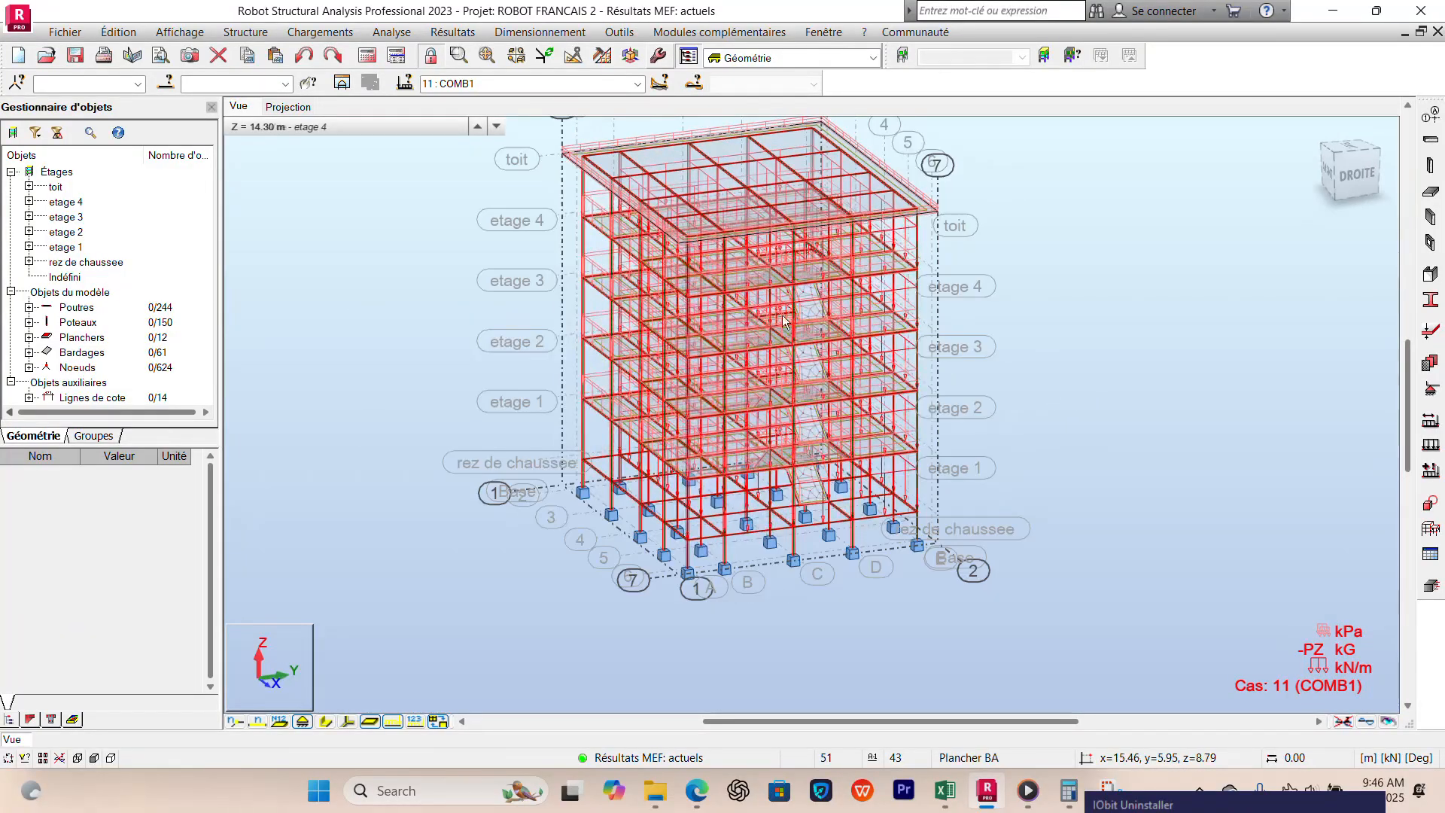
shift+middle_drag(1159, 422, 1007, 461)
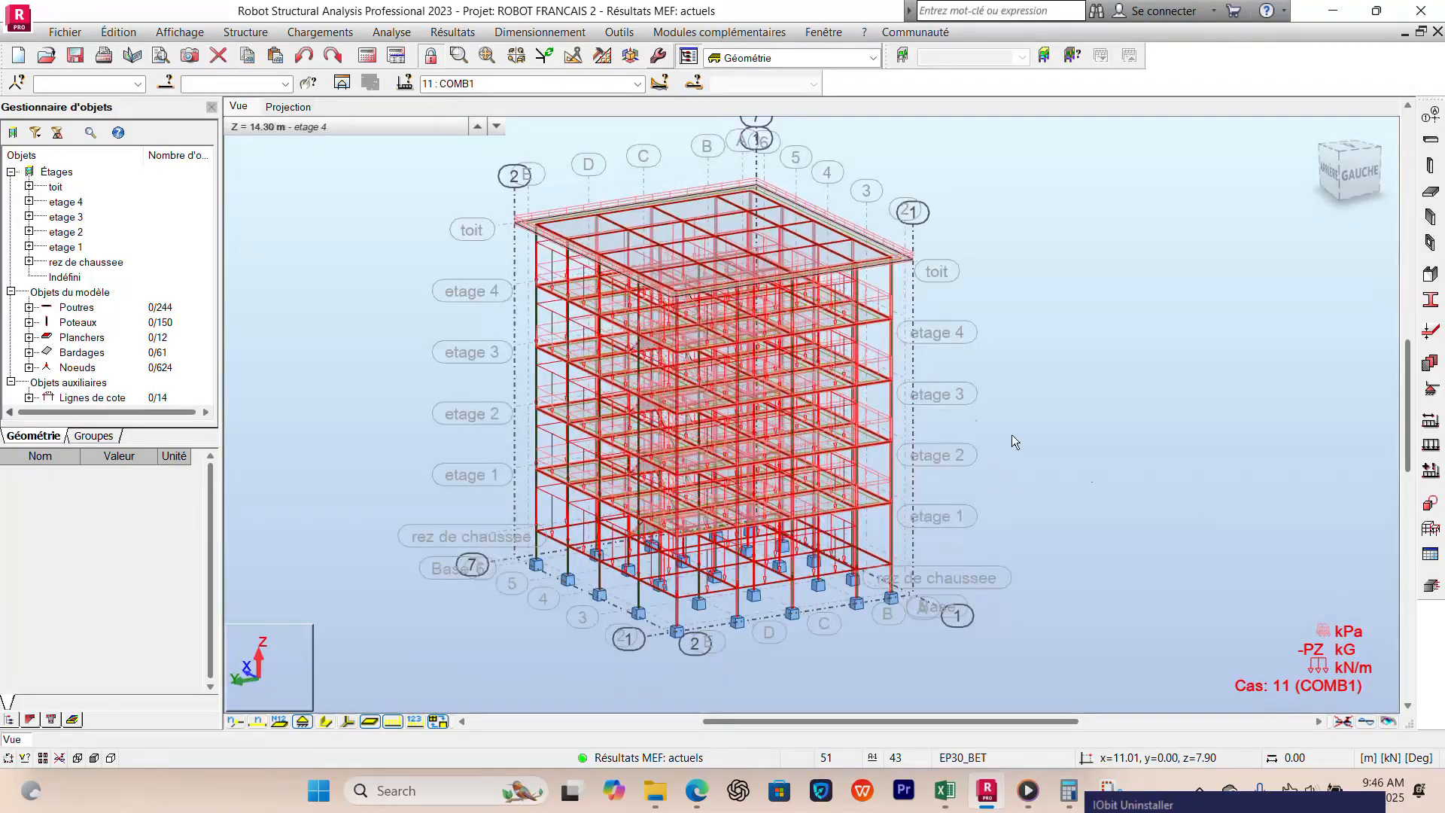
scroll(506, 350, up, 2)
shift+middle_drag(505, 351, 547, 353)
scroll(545, 352, down, 1)
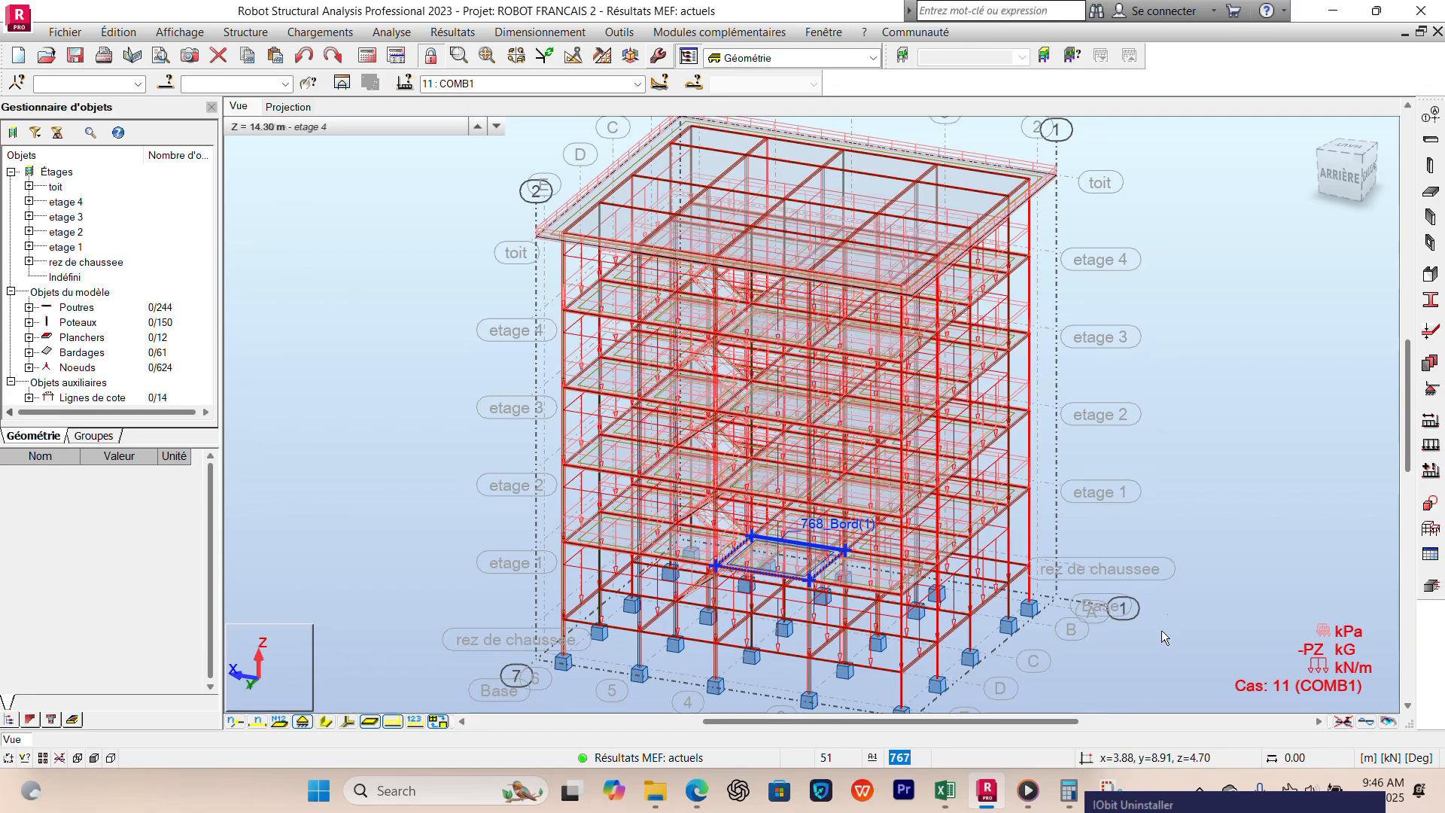
scroll(1215, 401, down, 2)
middle_drag(1215, 400, 1068, 393)
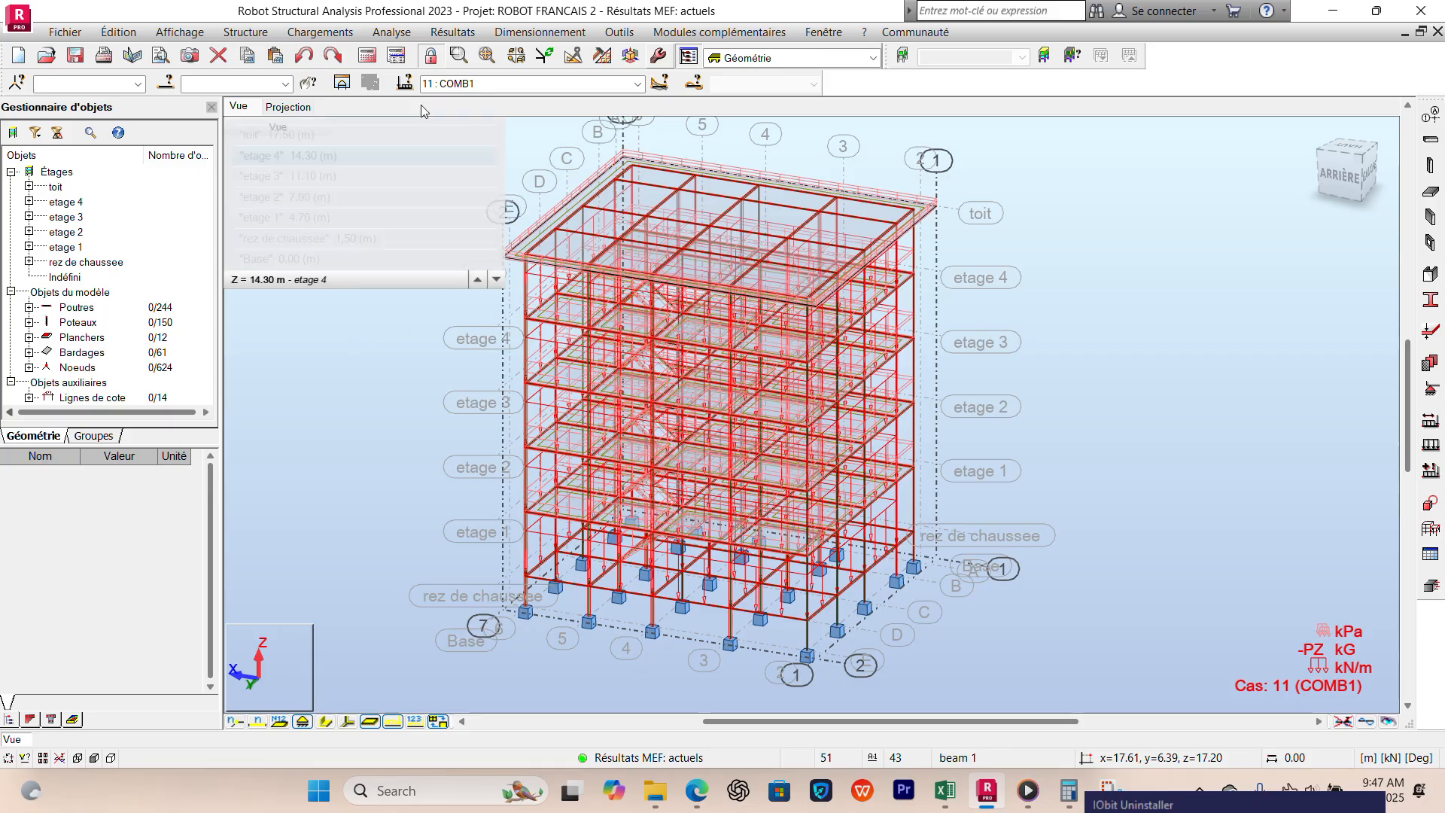
Step: Open the bar diagram settings and hide the load symbols in the 3D view
click(444, 31)
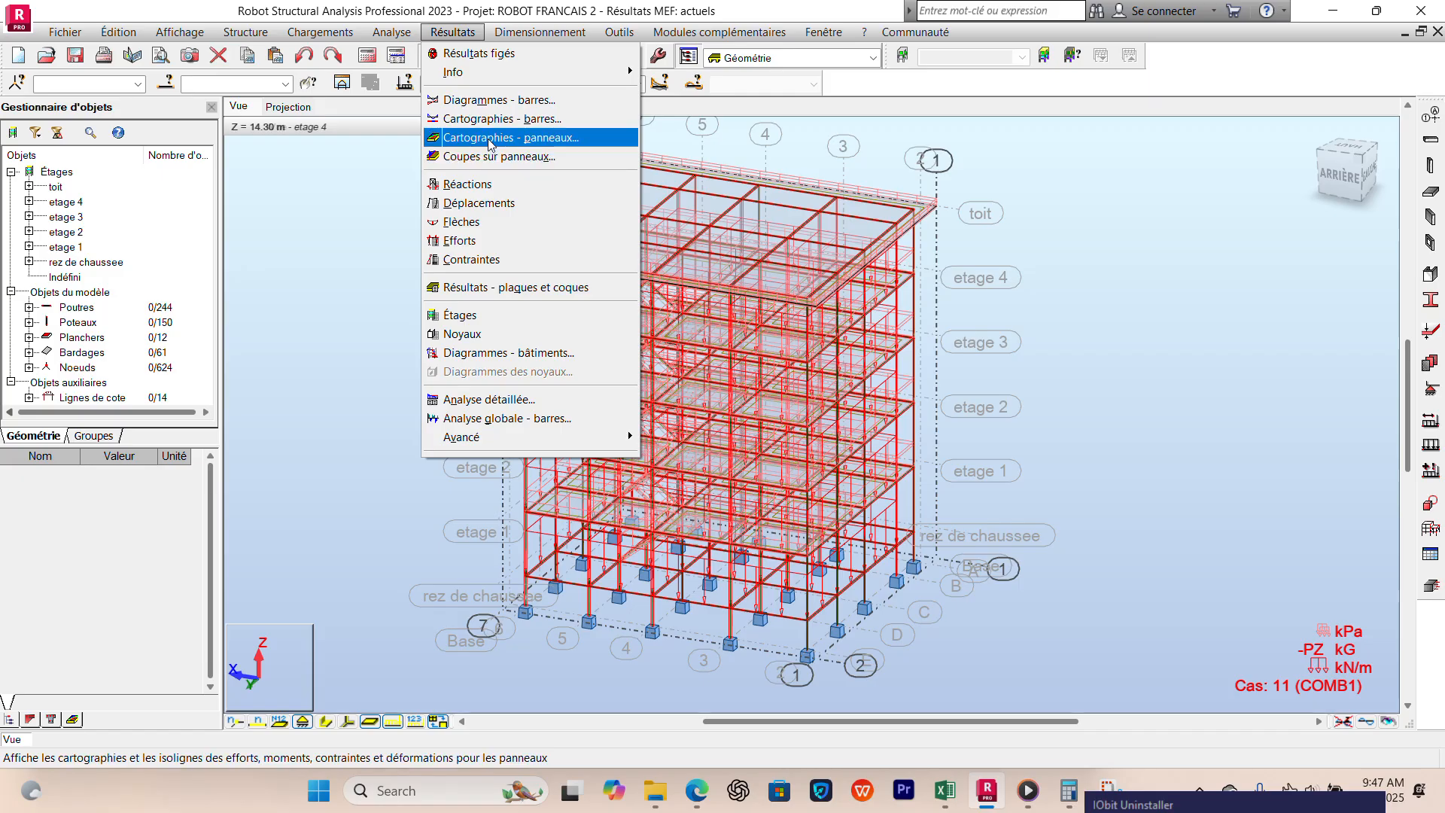
click(499, 104)
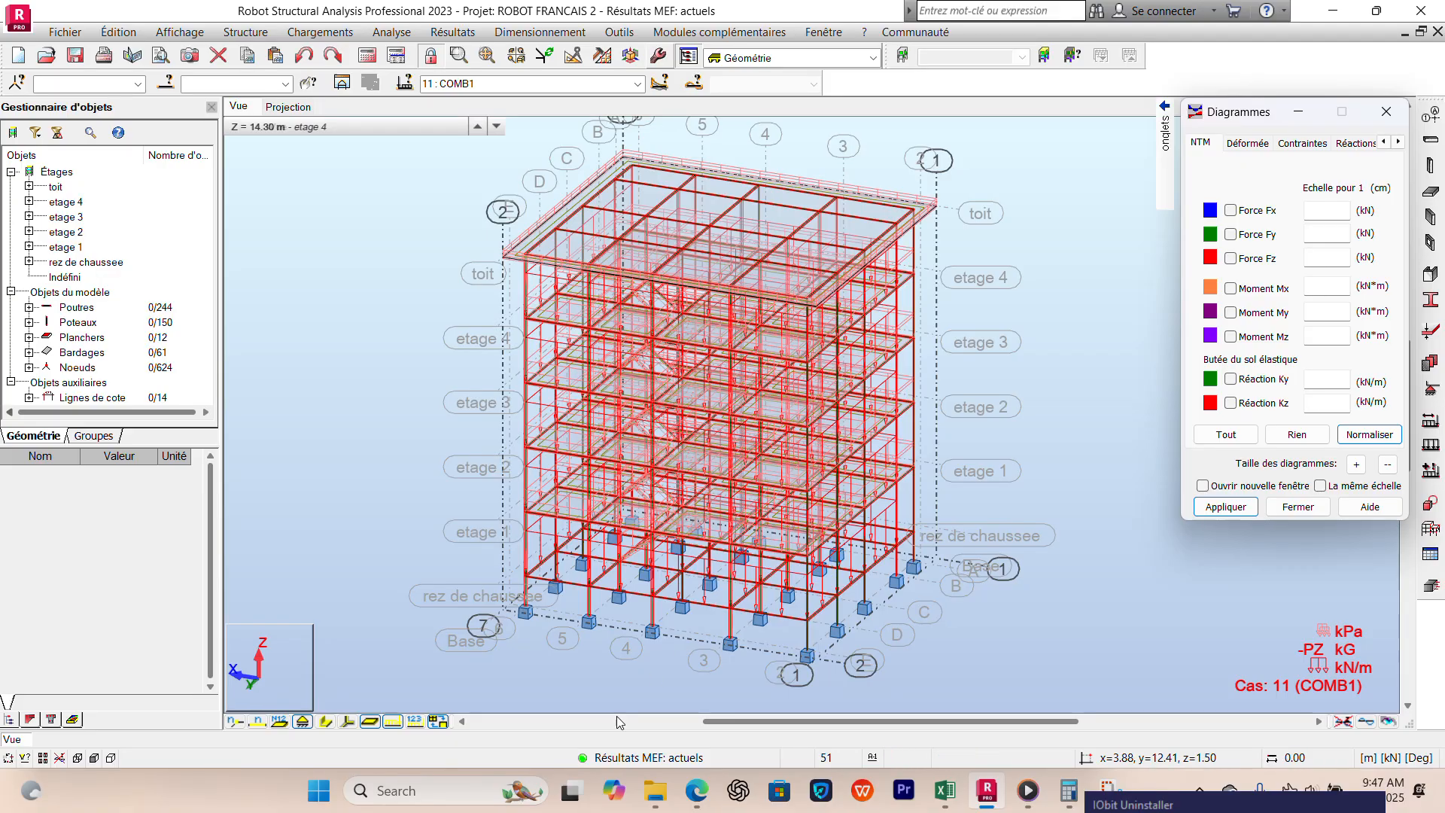
click(393, 721)
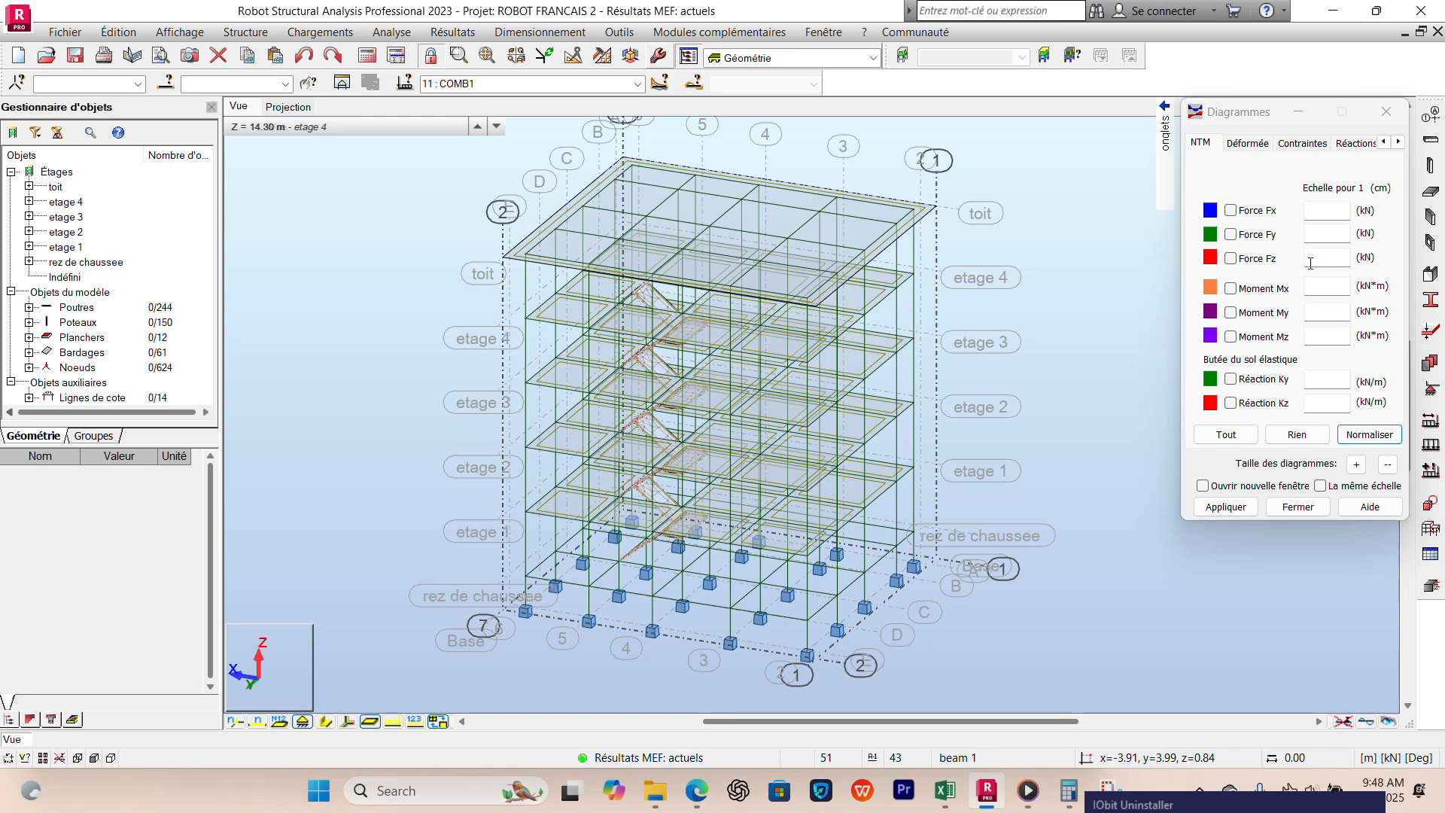
Step: Enable the Force Fx diagram for the bars and look through the deformation, stress and reaction options
click(1330, 211)
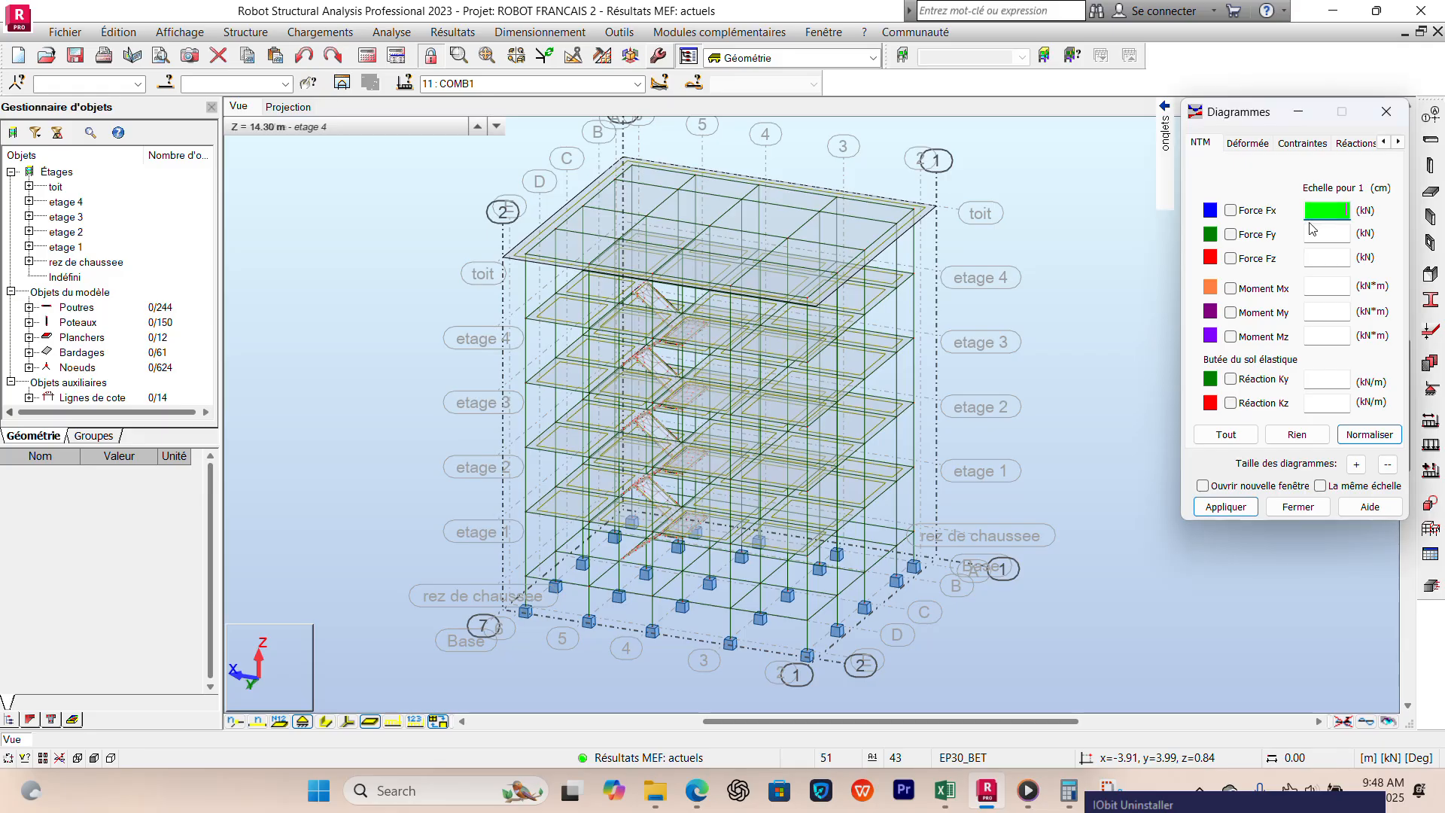
click(1230, 211)
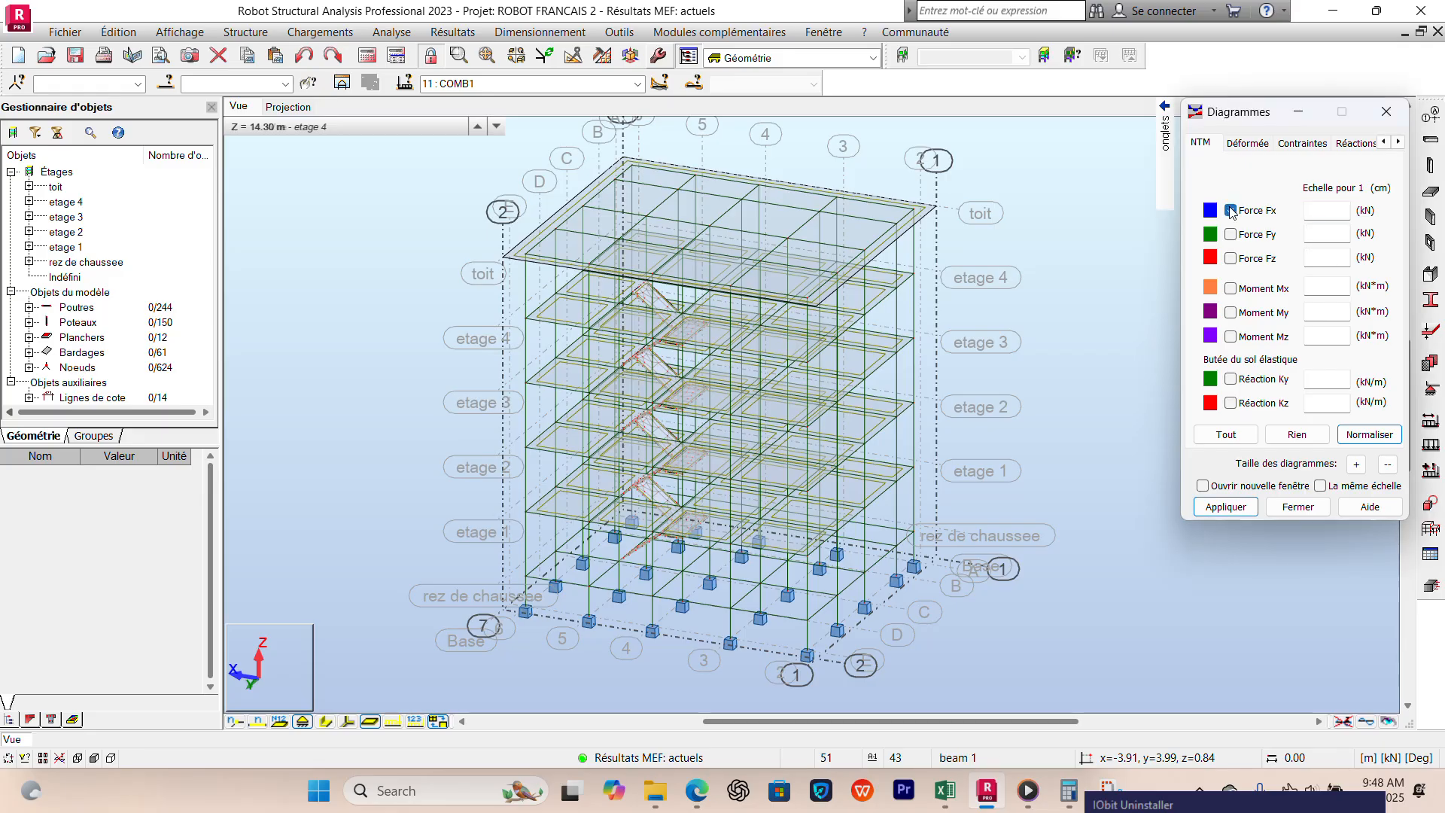
click(1249, 144)
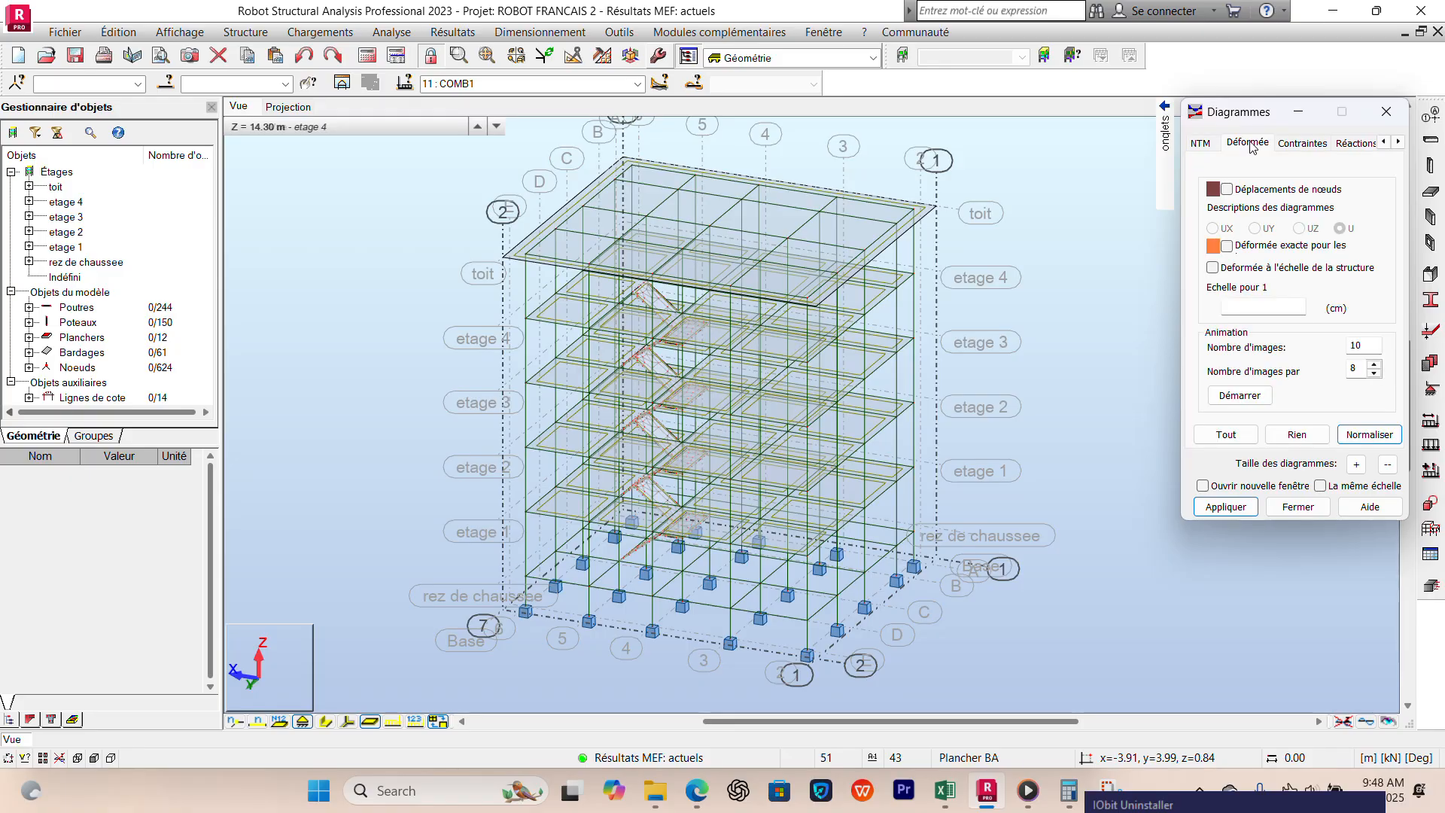
click(1289, 142)
click(1334, 143)
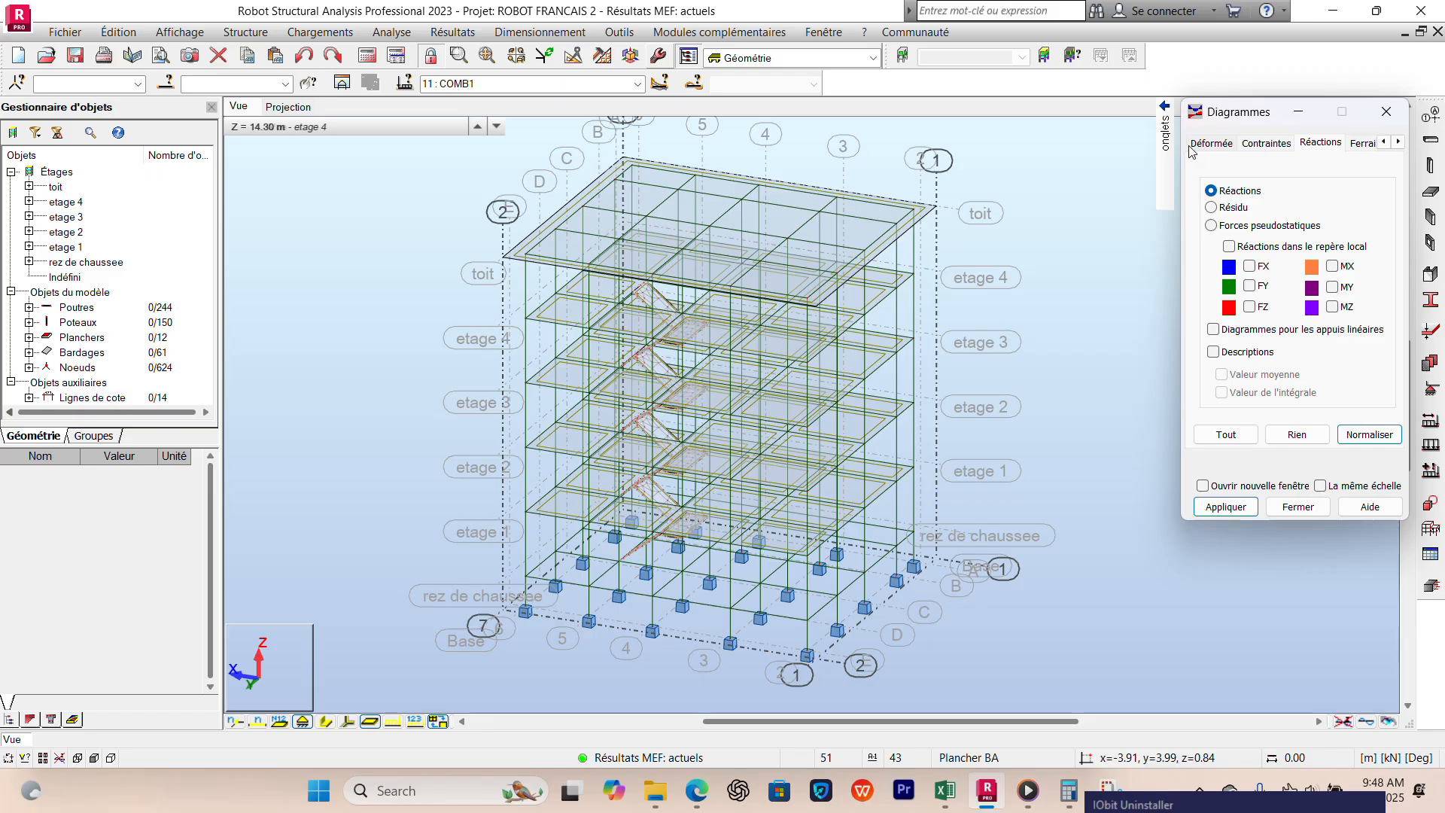
Step: Display the Fx diagrams with description labels at local extremes (extrêmes locaux), using the same scale for all diagrams
mouse_move(1165, 143)
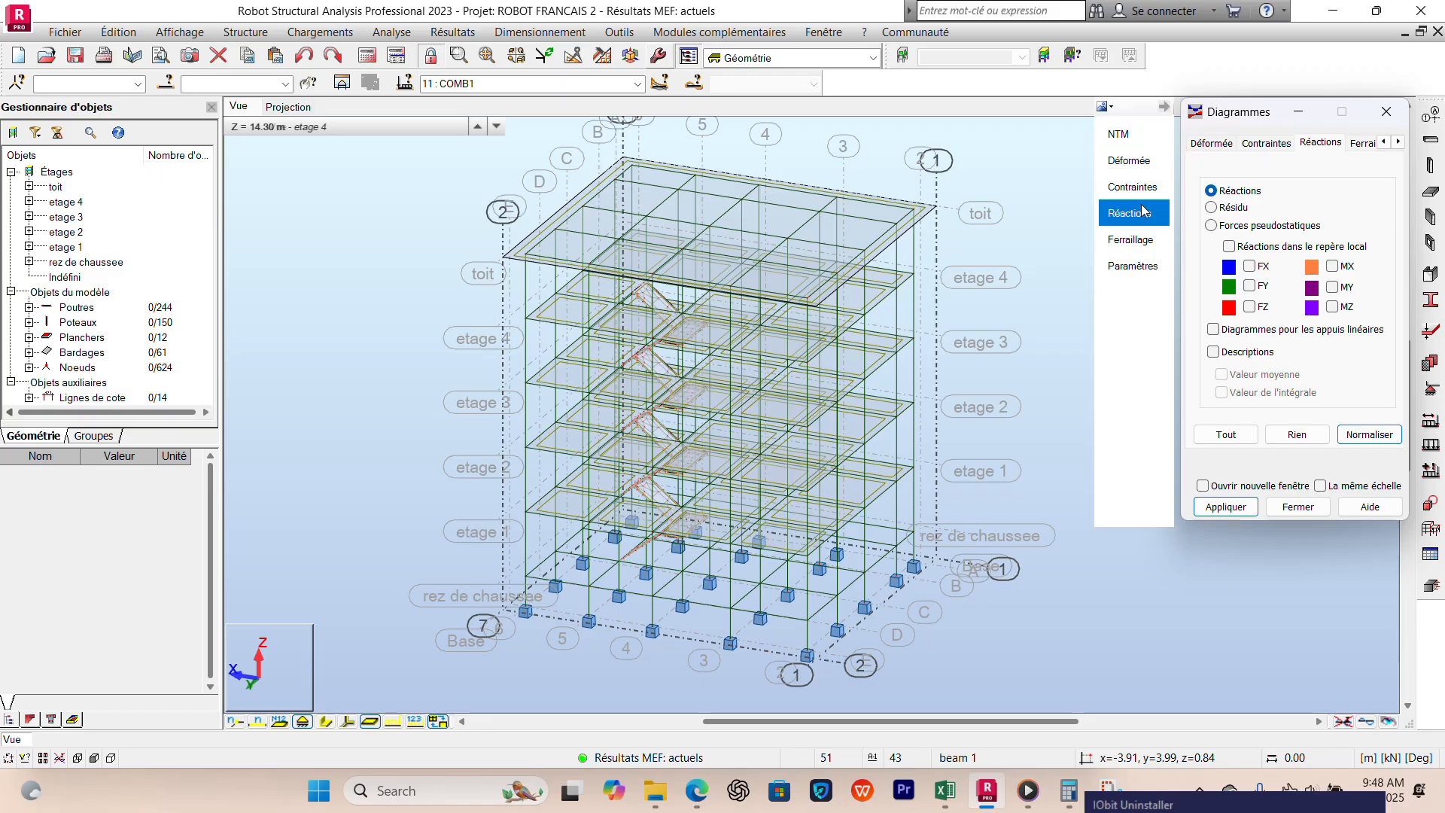
click(1133, 266)
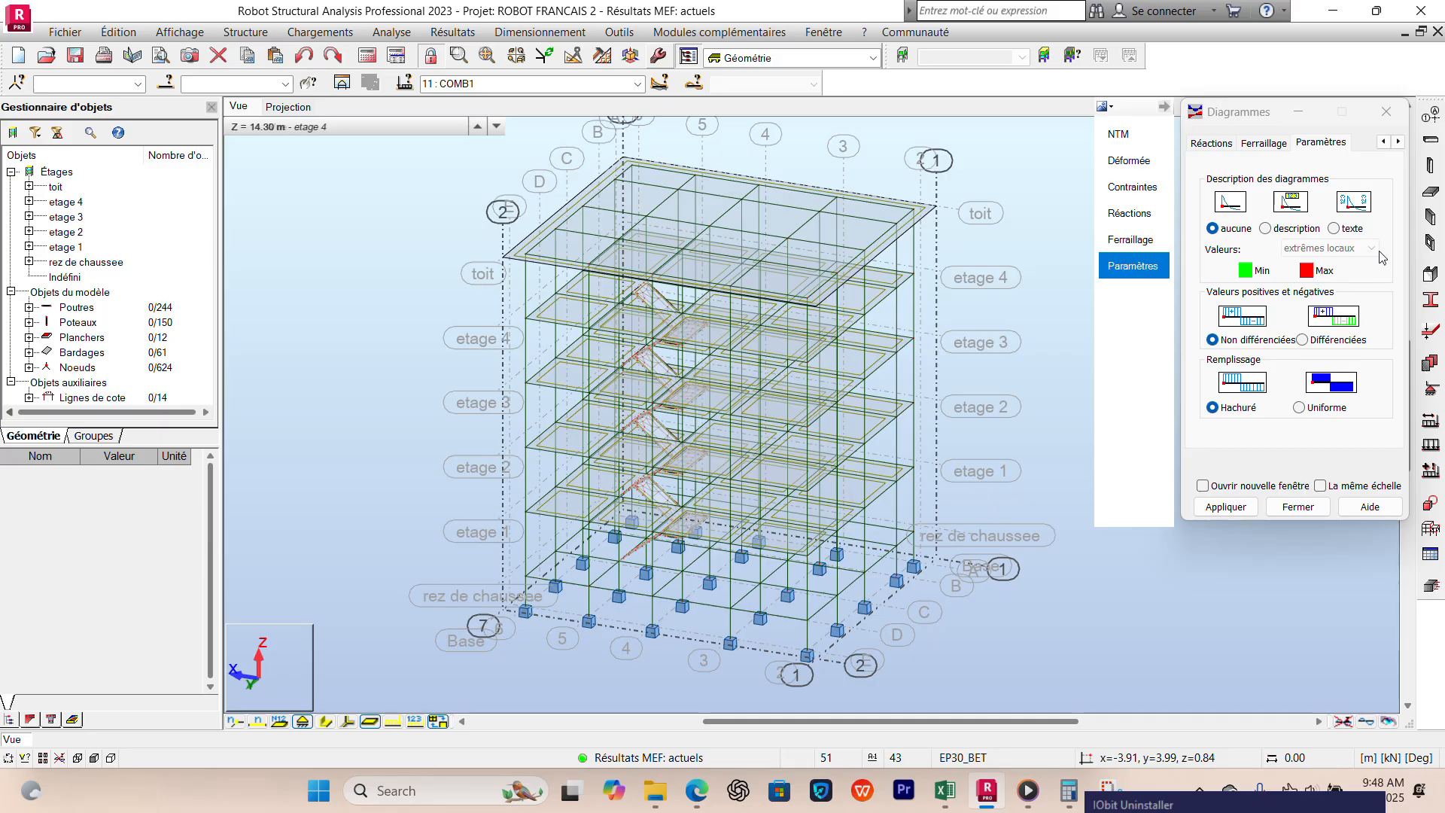
click(1268, 228)
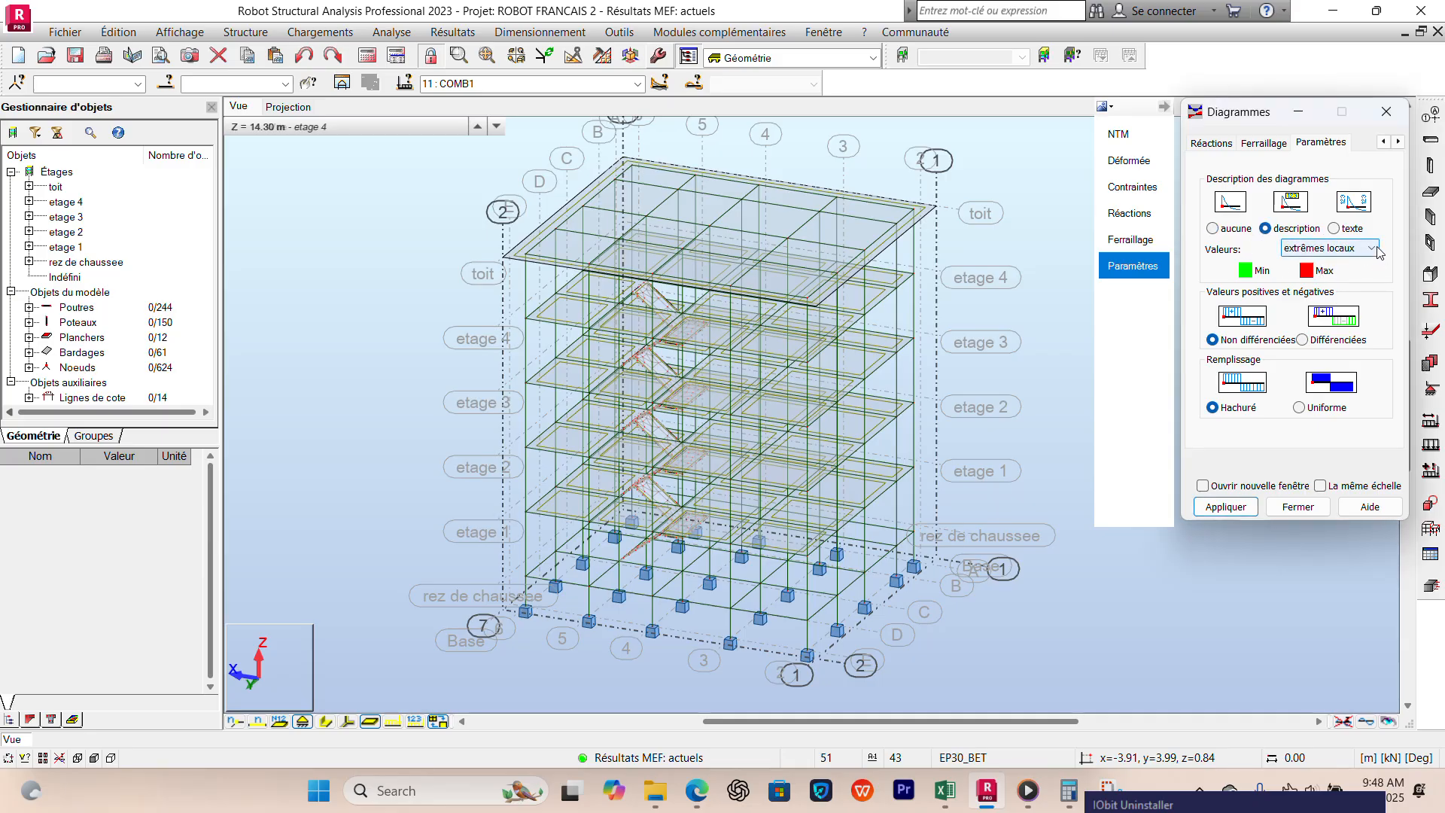
click(1371, 248)
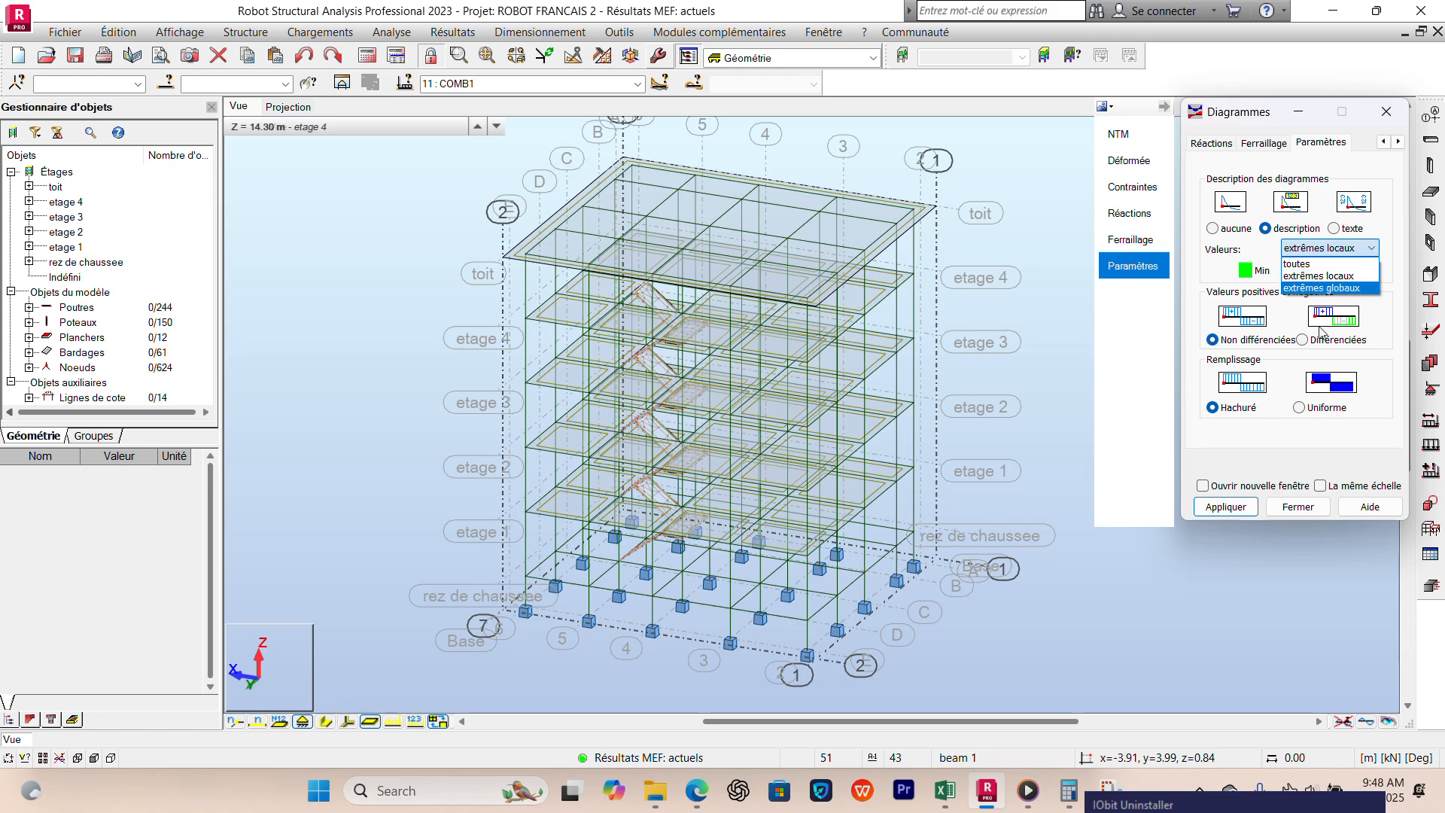
click(1377, 251)
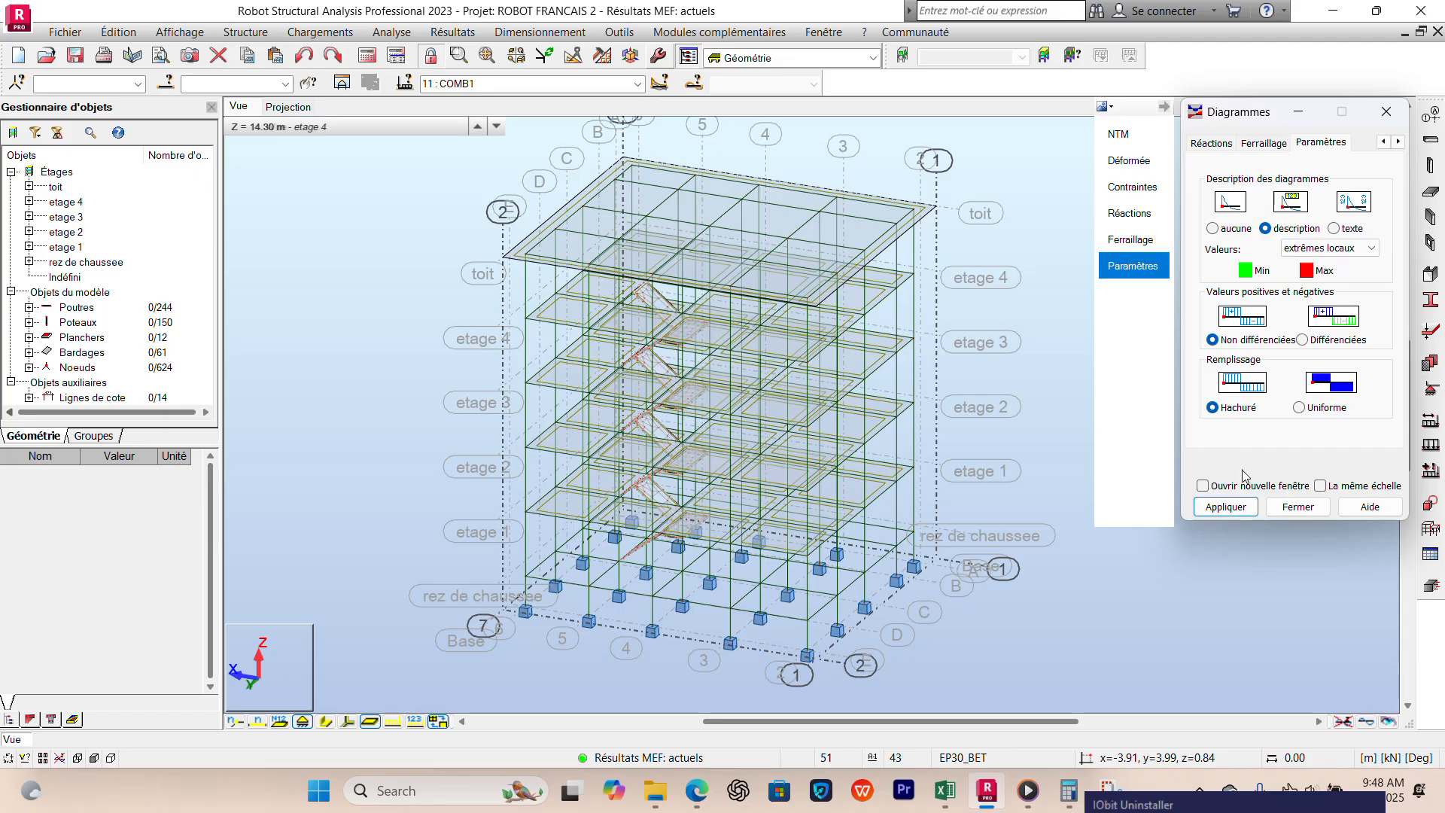
click(1320, 487)
click(1226, 507)
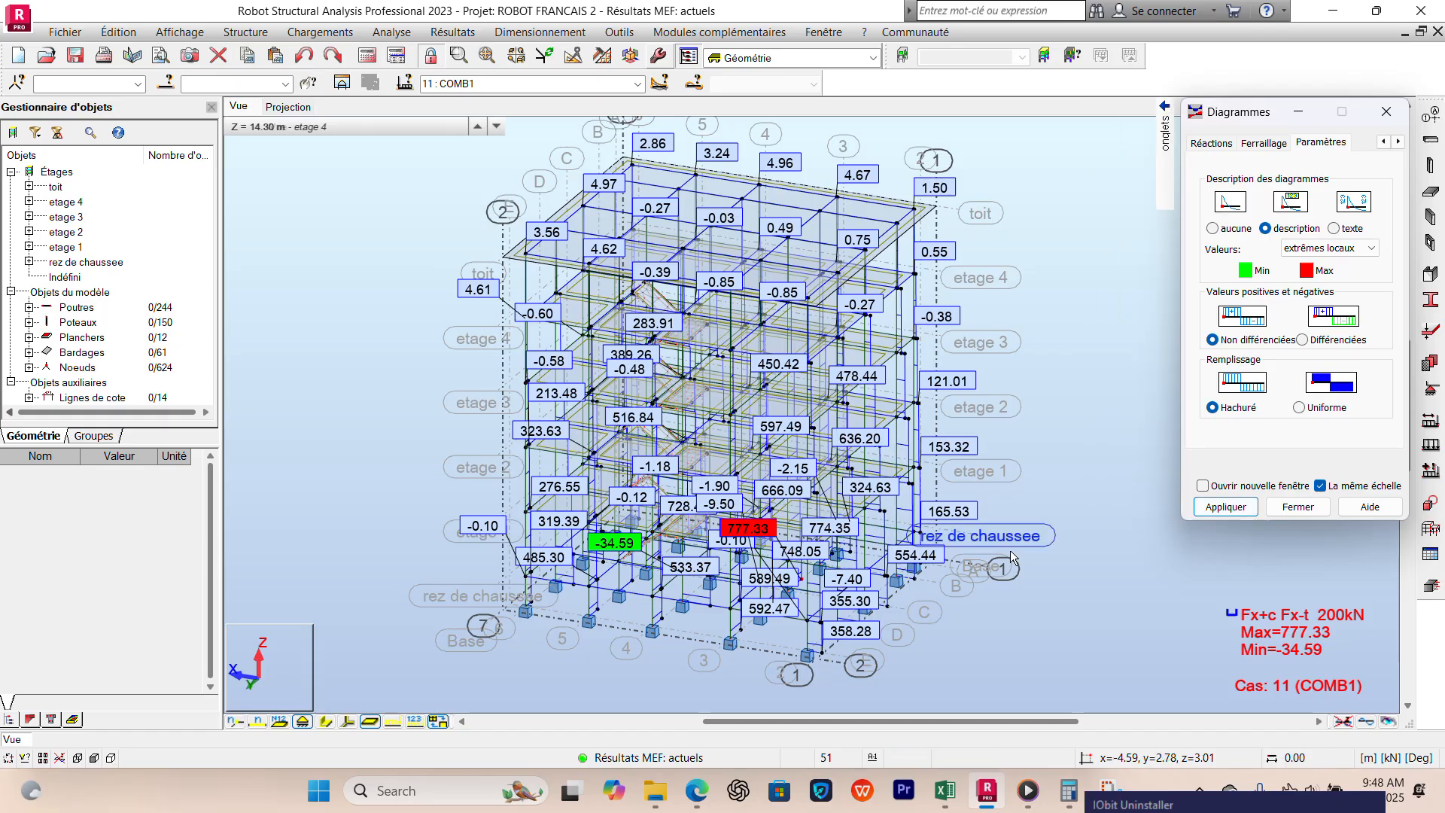
Step: Redisplay the Fx diagrams with the value description set to none (aucune) and view the building from several sides
shift+middle_drag(1033, 608, 1109, 526)
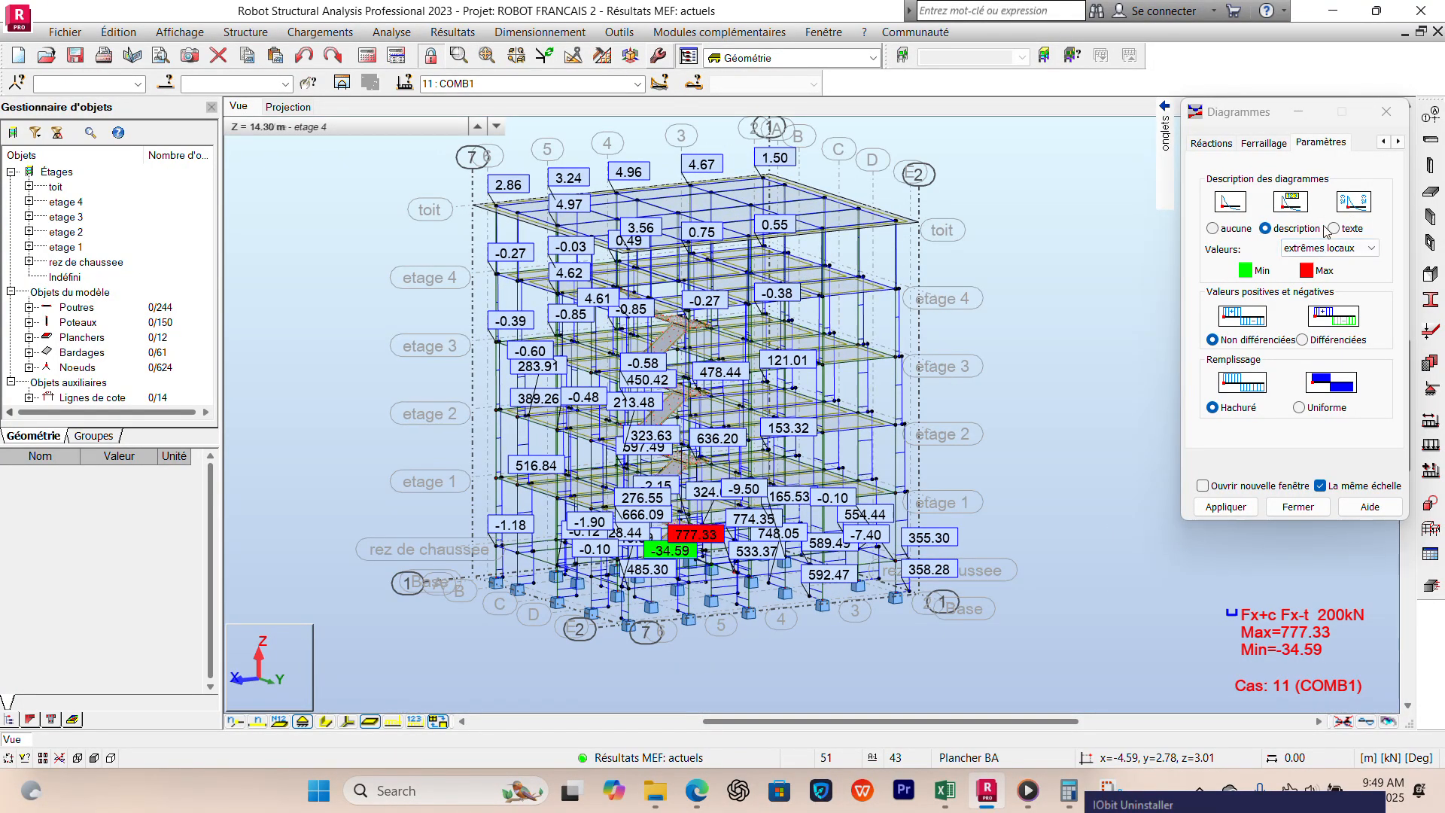
click(1213, 228)
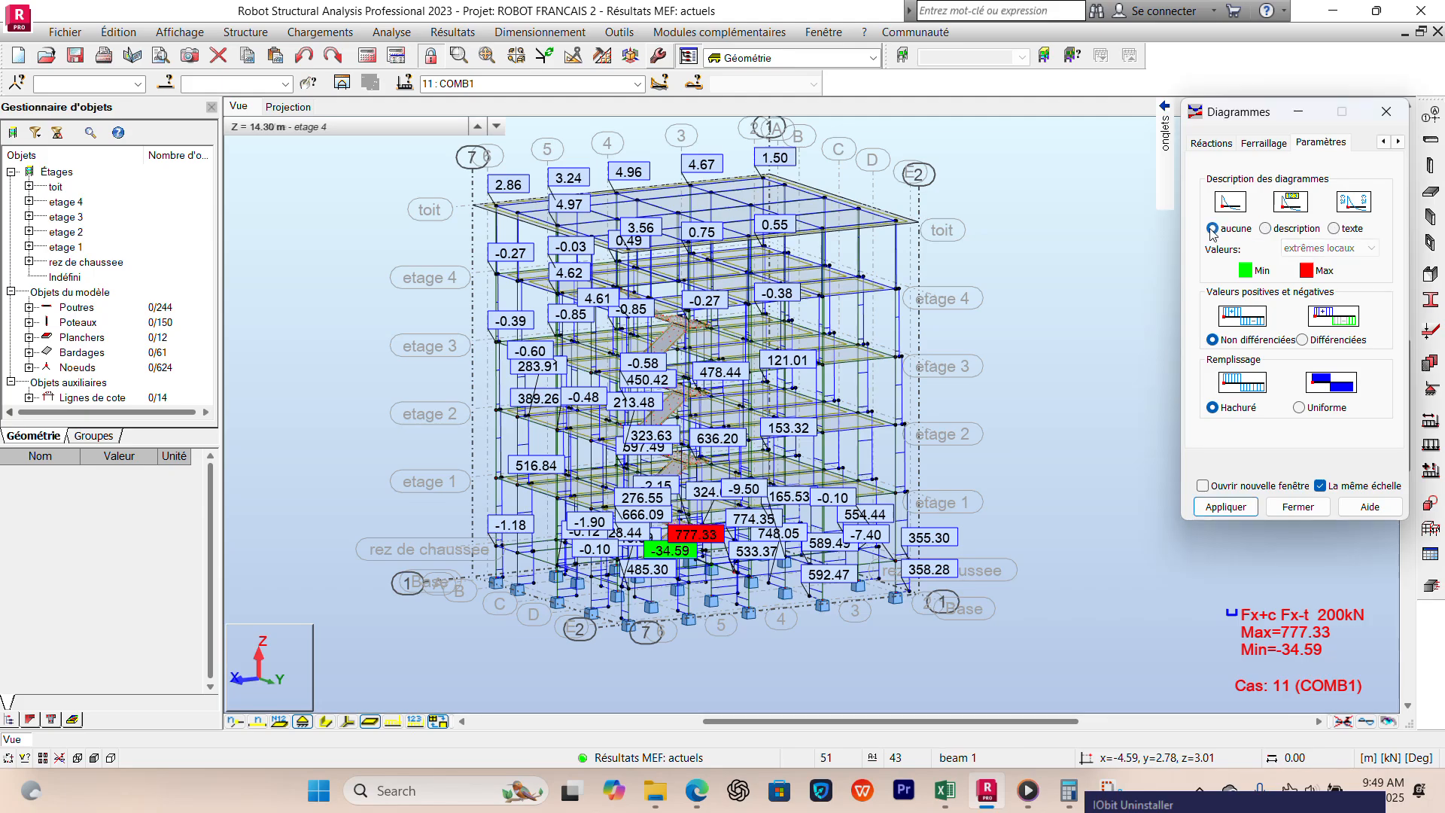
click(1225, 506)
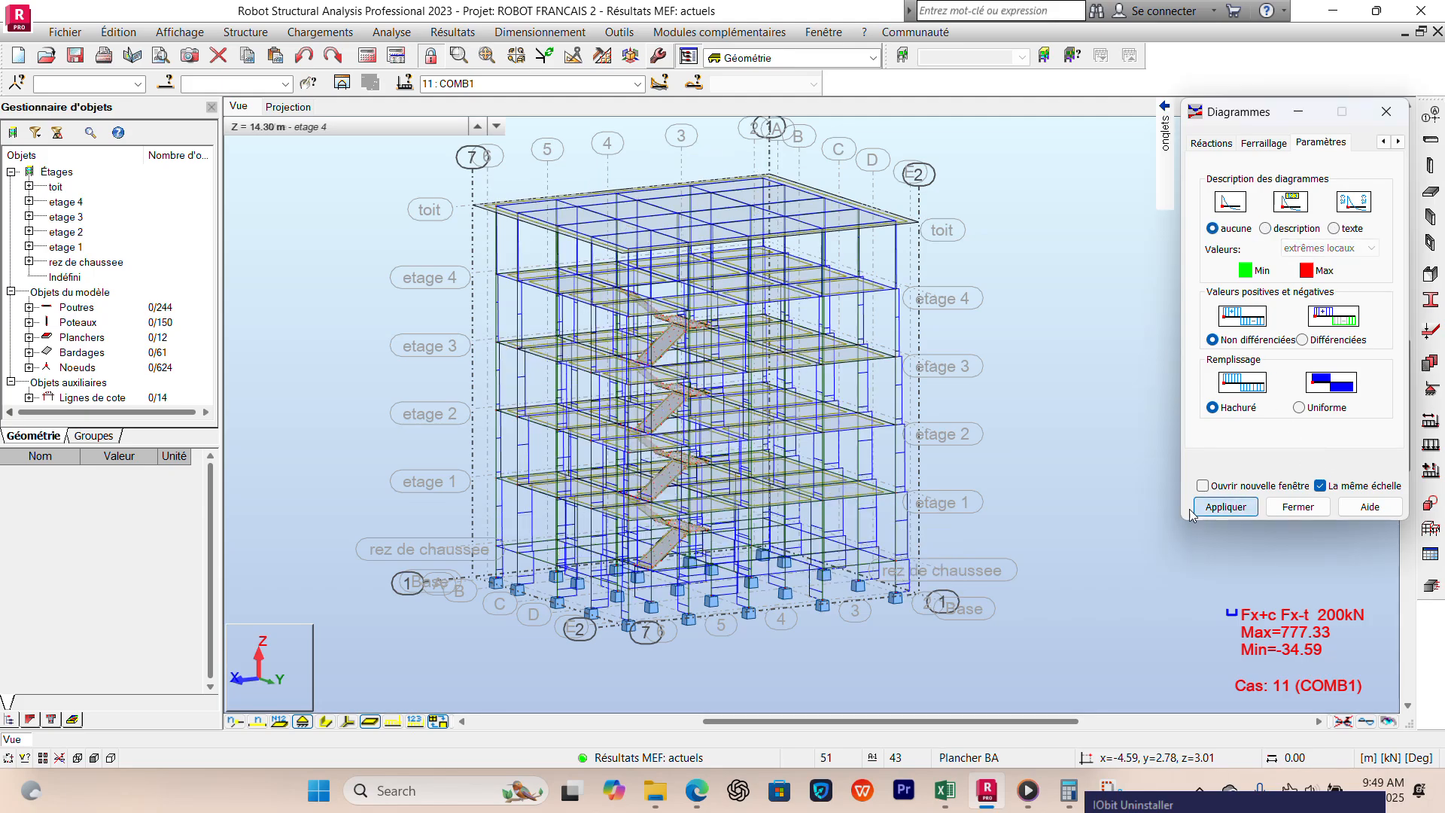
shift+middle_drag(1073, 513, 1035, 494)
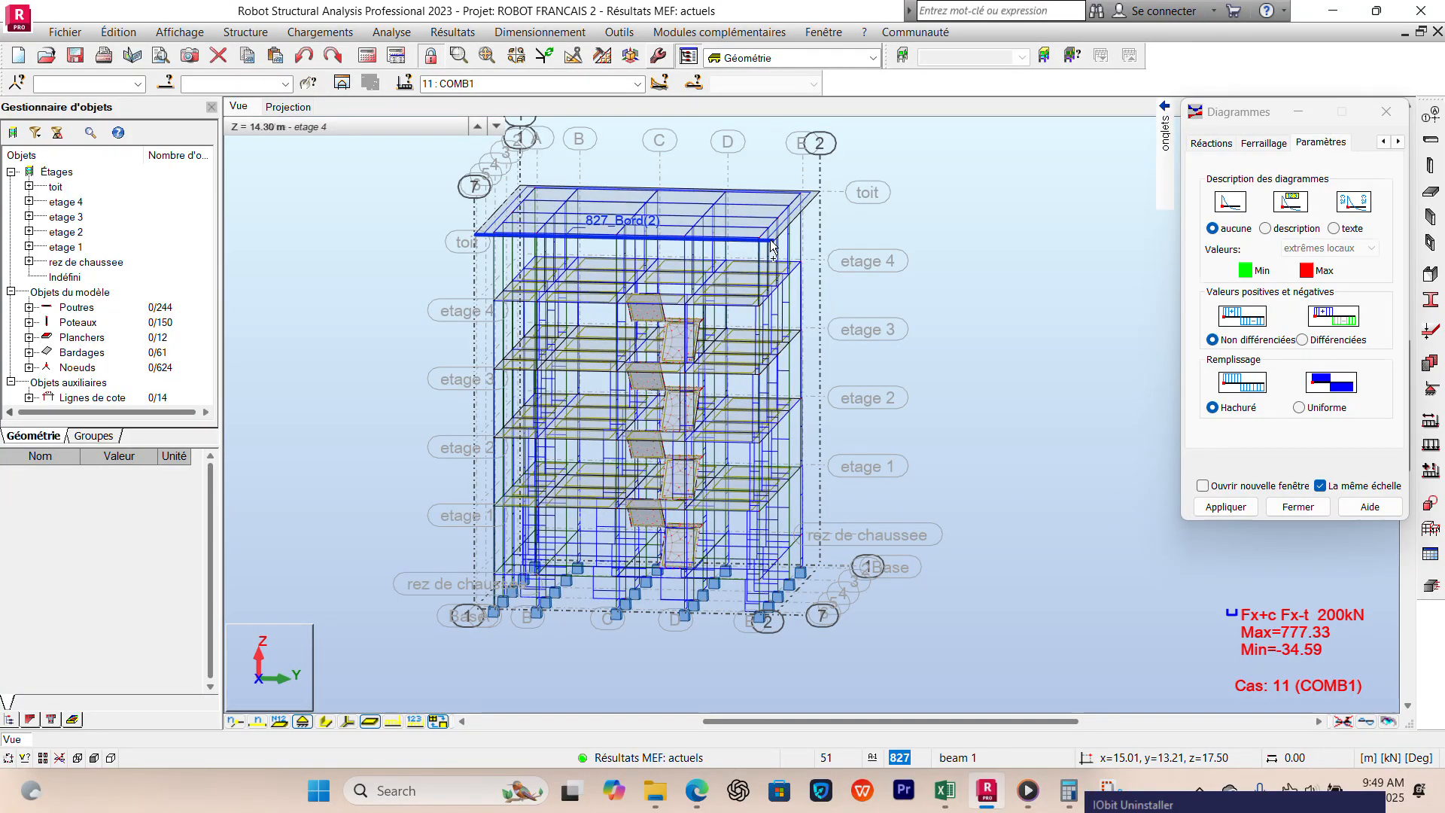
shift+middle_drag(768, 239, 945, 316)
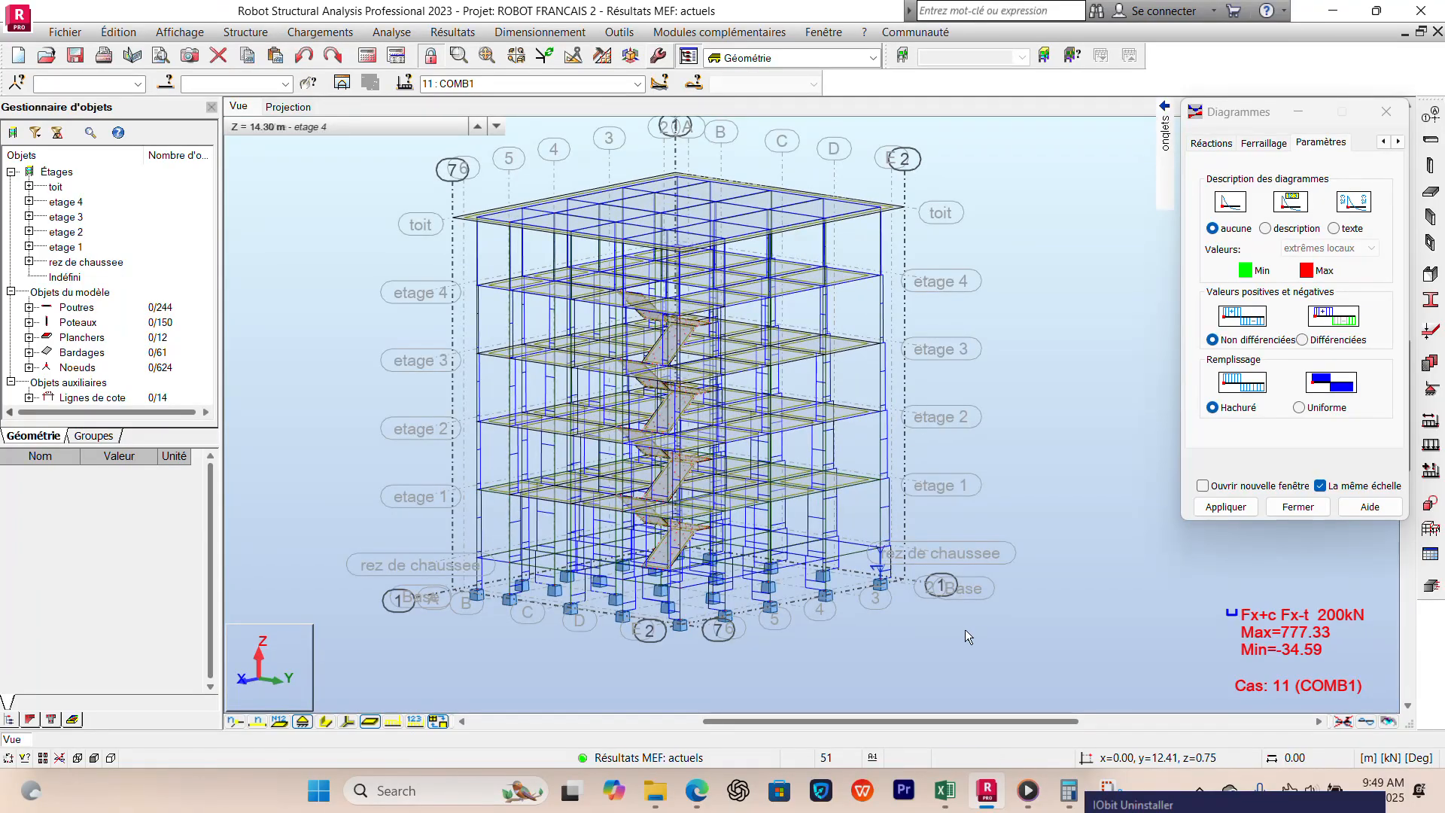
shift+middle_drag(953, 625, 940, 624)
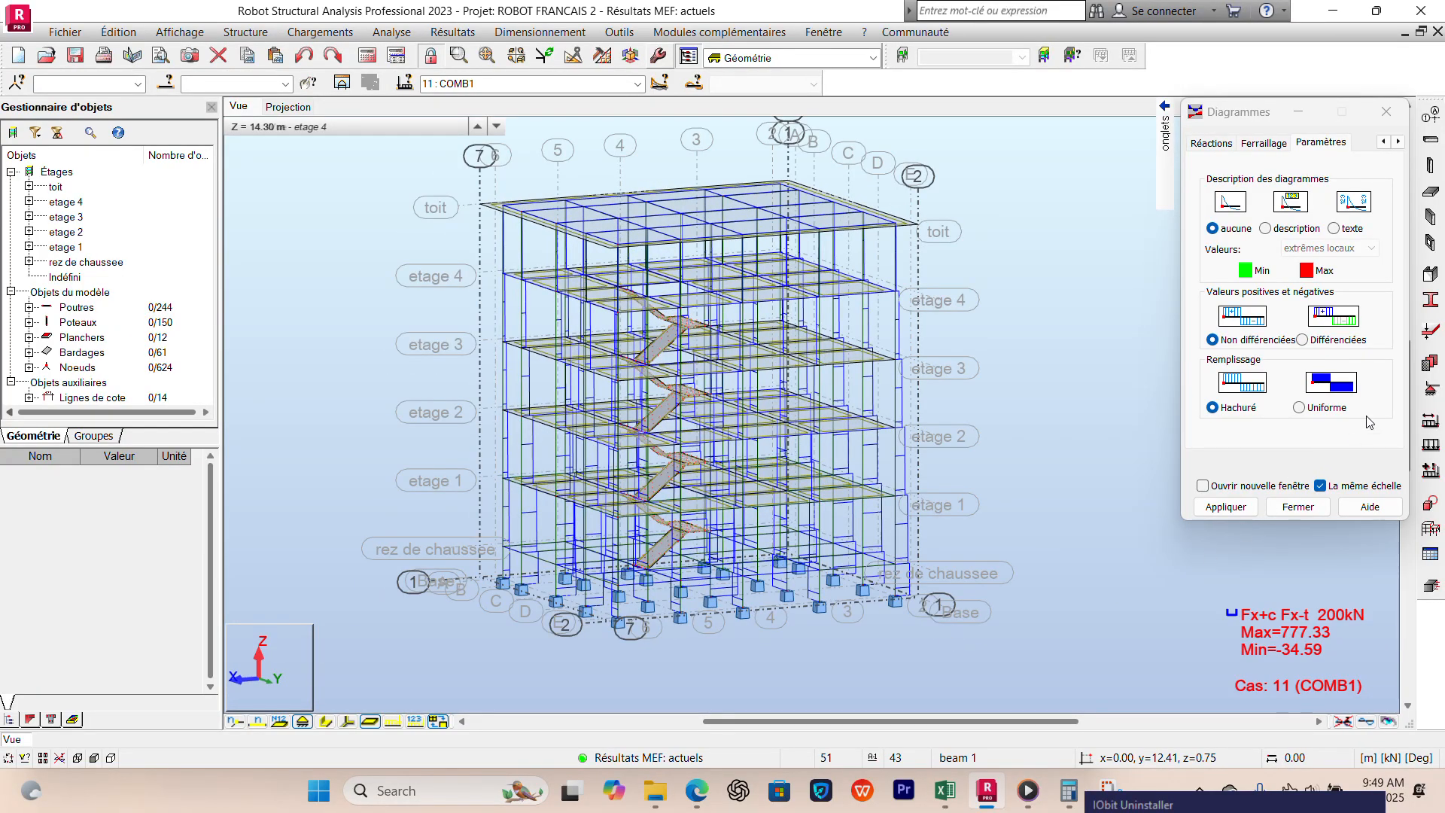
Step: Display the Fx diagram values as text (texte) and inspect them at the corner column's base
click(1334, 228)
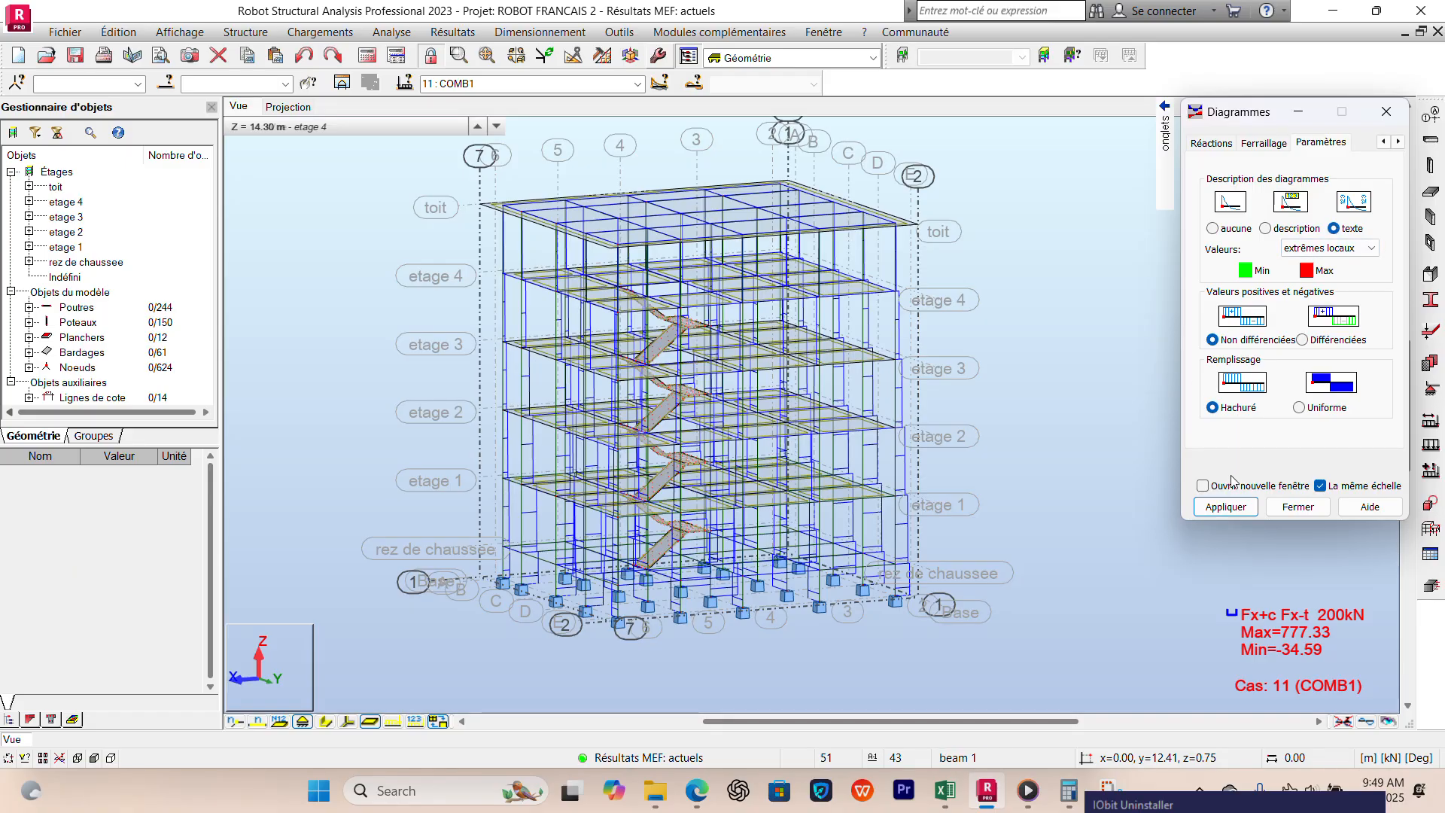
click(1227, 509)
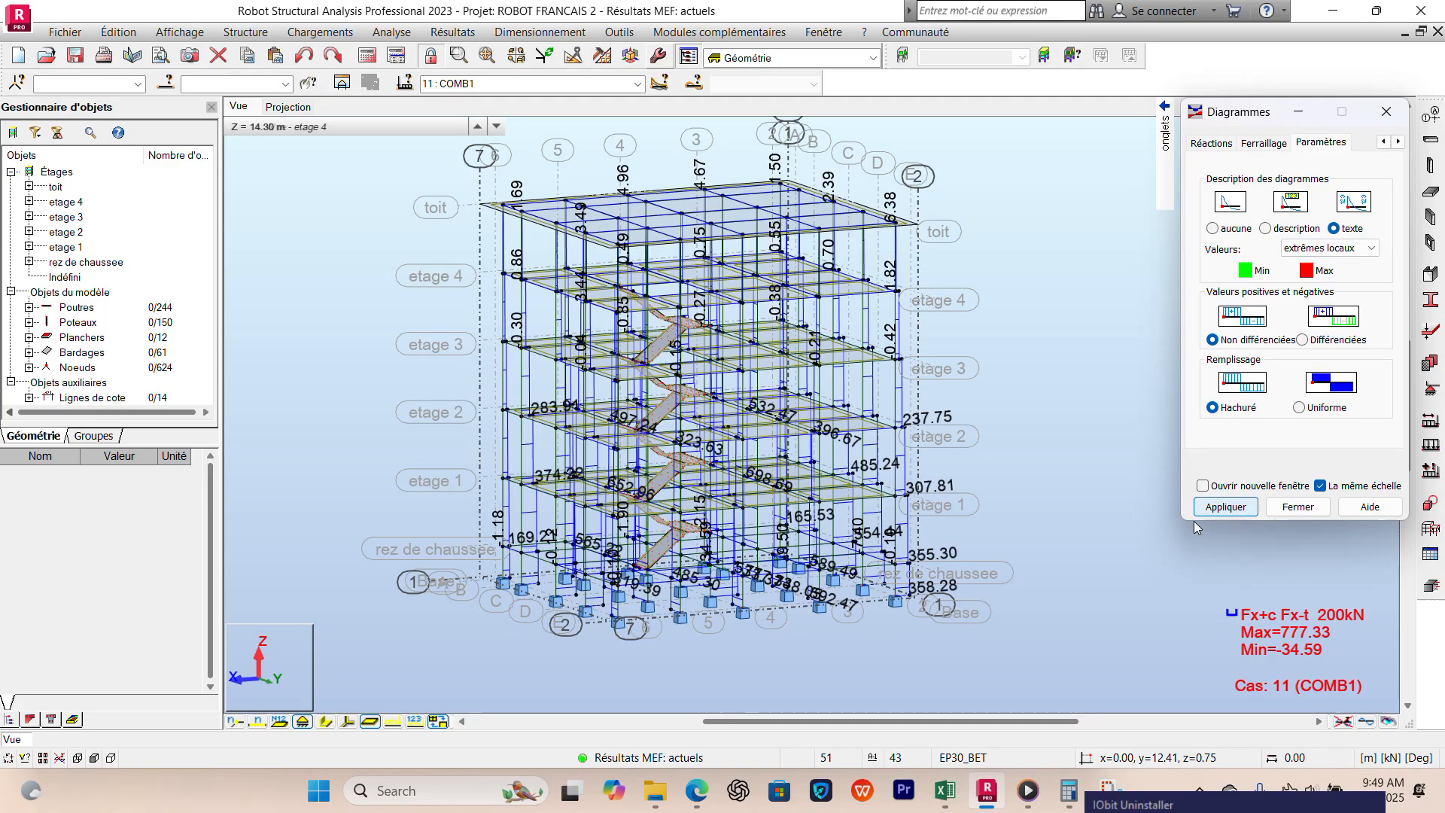
shift+middle_drag(1005, 592, 971, 593)
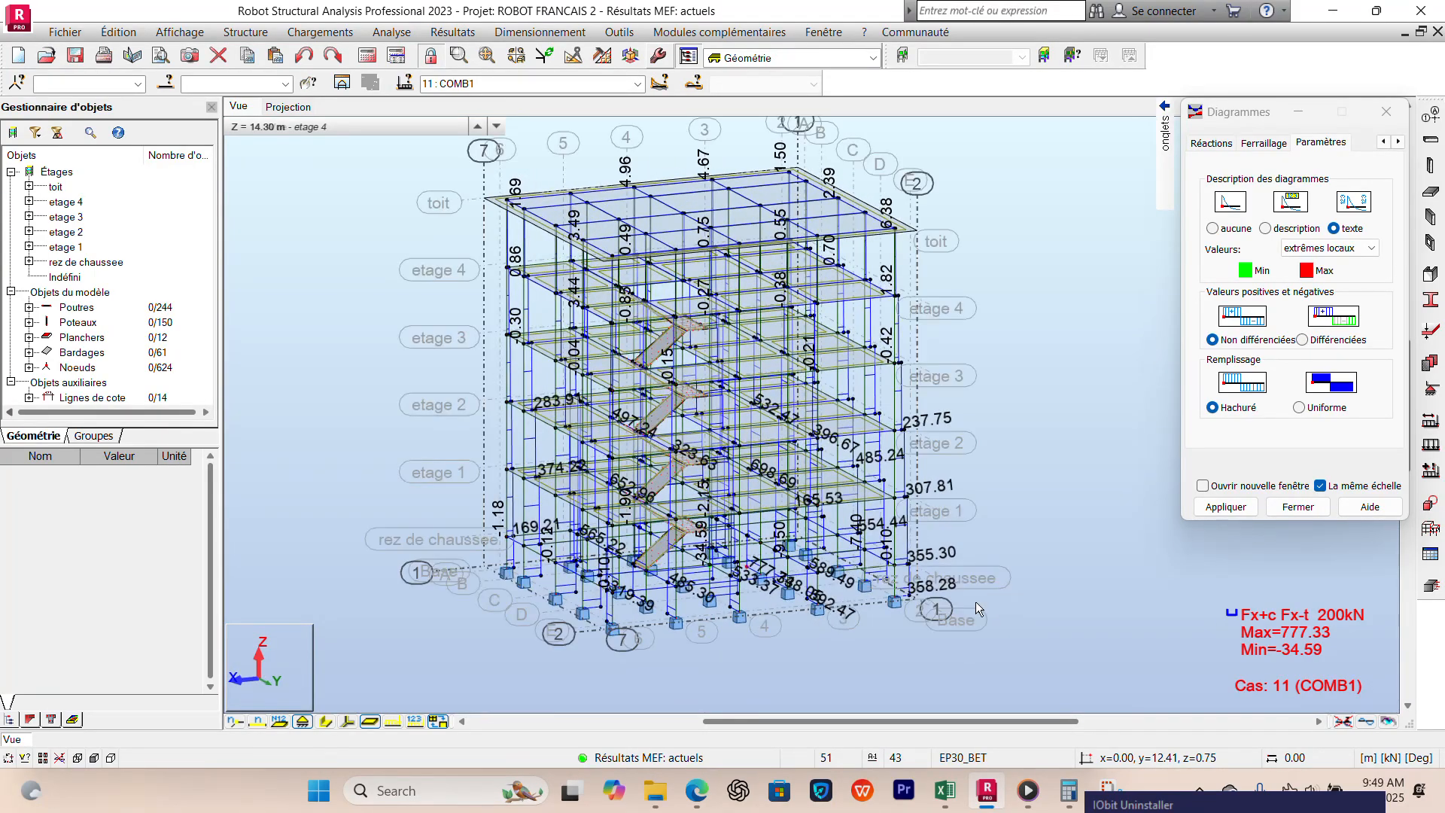
scroll(939, 618, up, 2)
scroll(915, 592, up, 4)
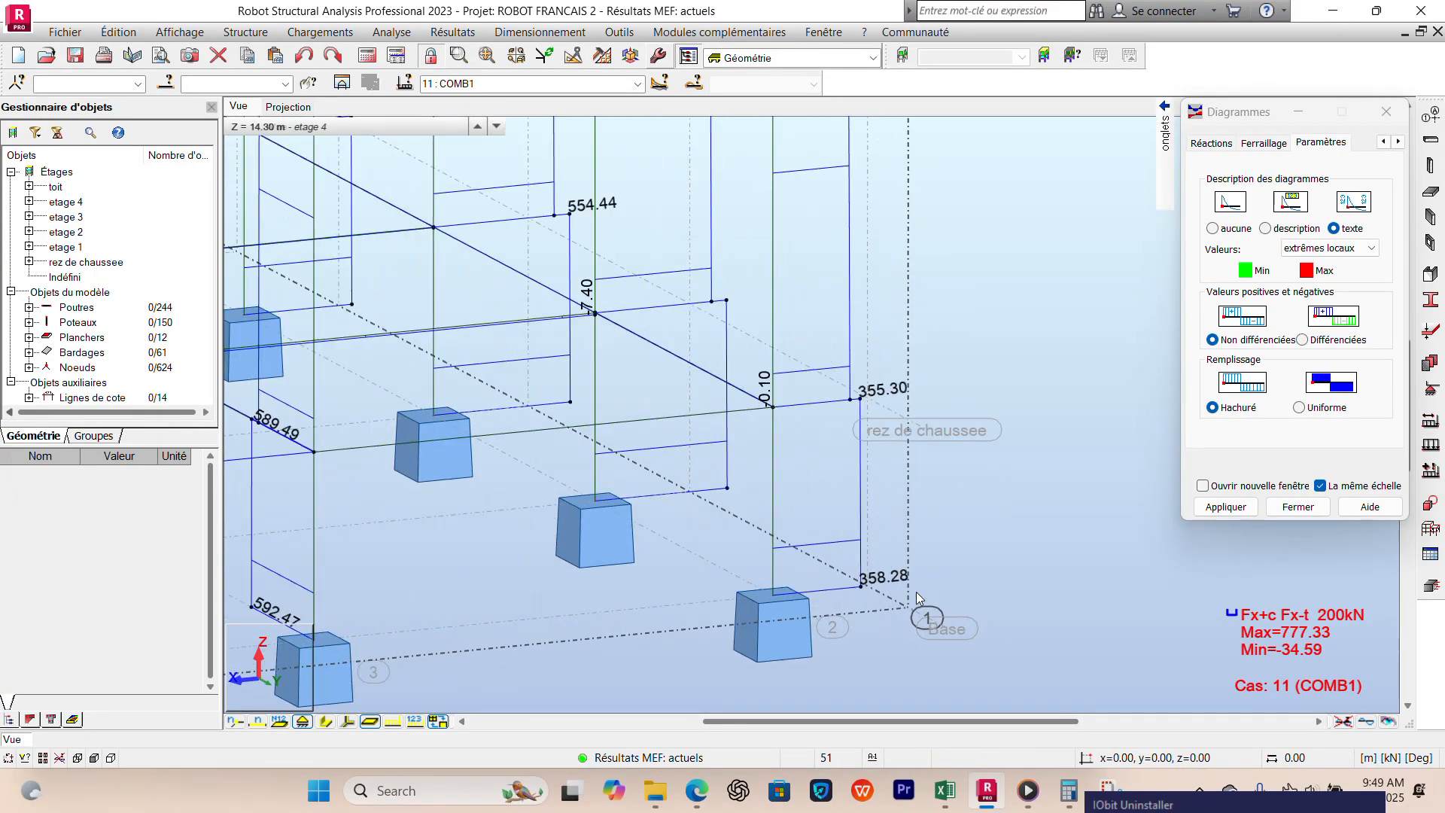
scroll(876, 584, up, 1)
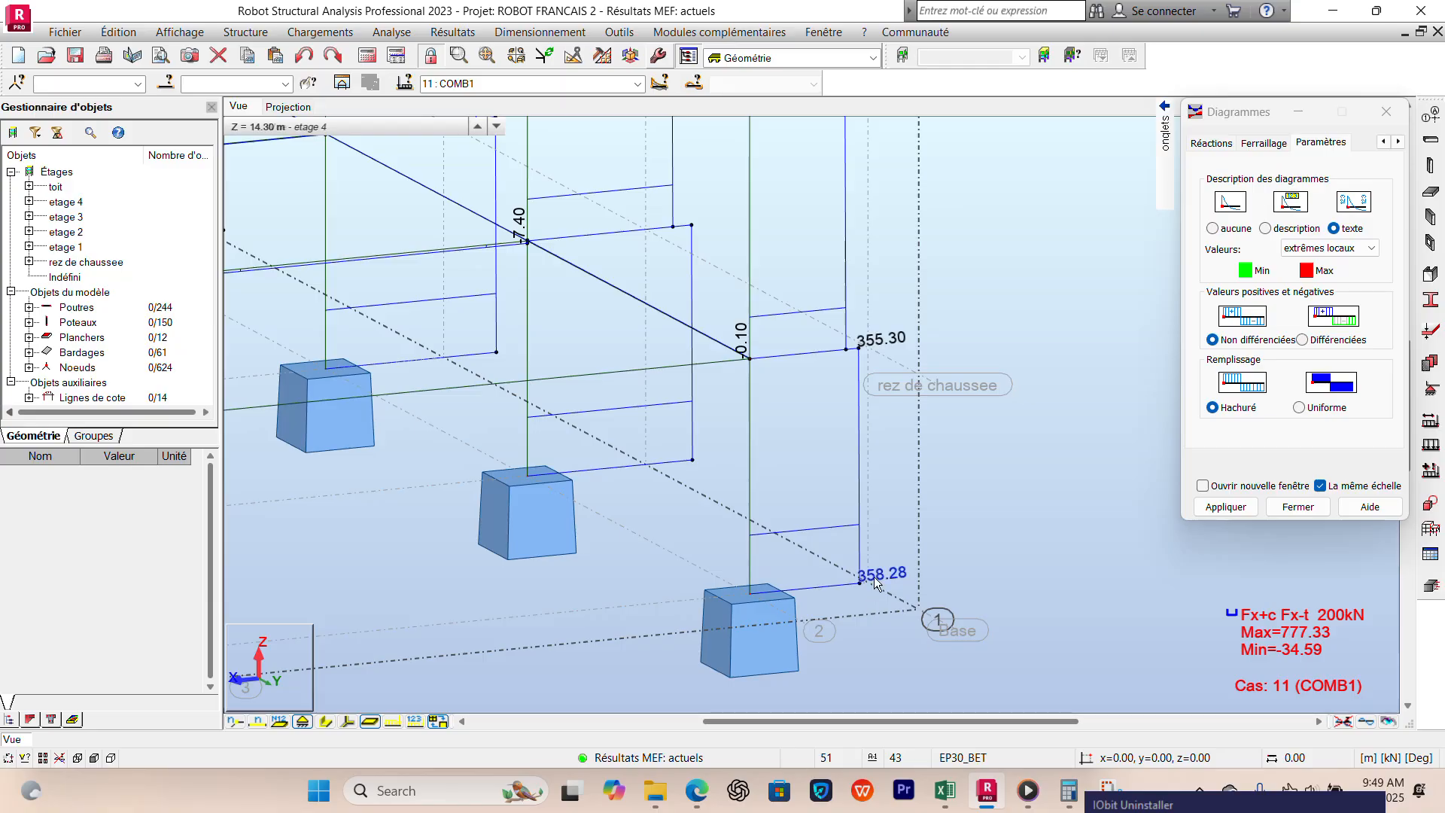
scroll(877, 580, down, 2)
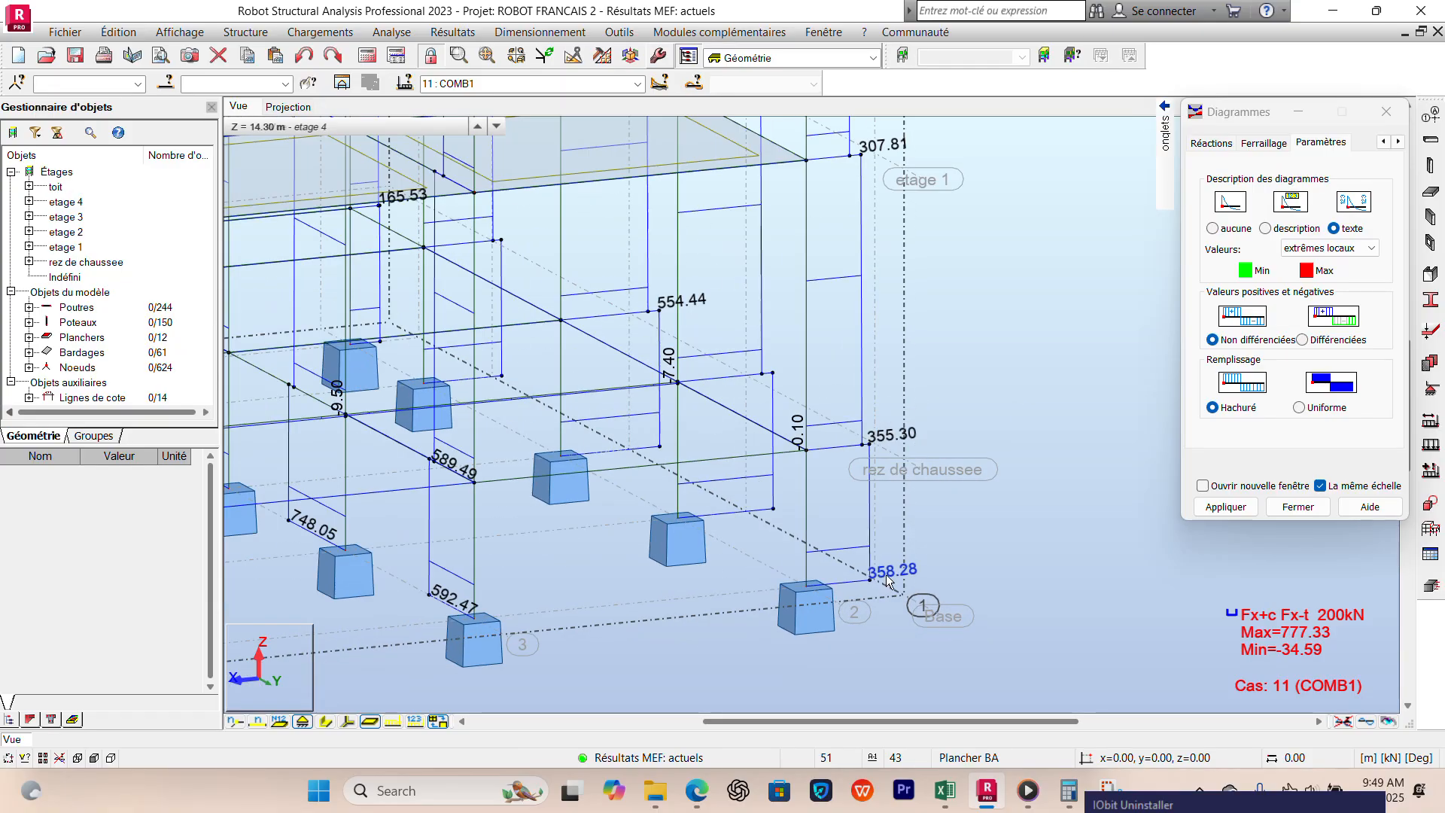
Step: Examine the diagram options for reactions, reinforcement, internal forces (NTM), deformation and stresses
mouse_move(1165, 165)
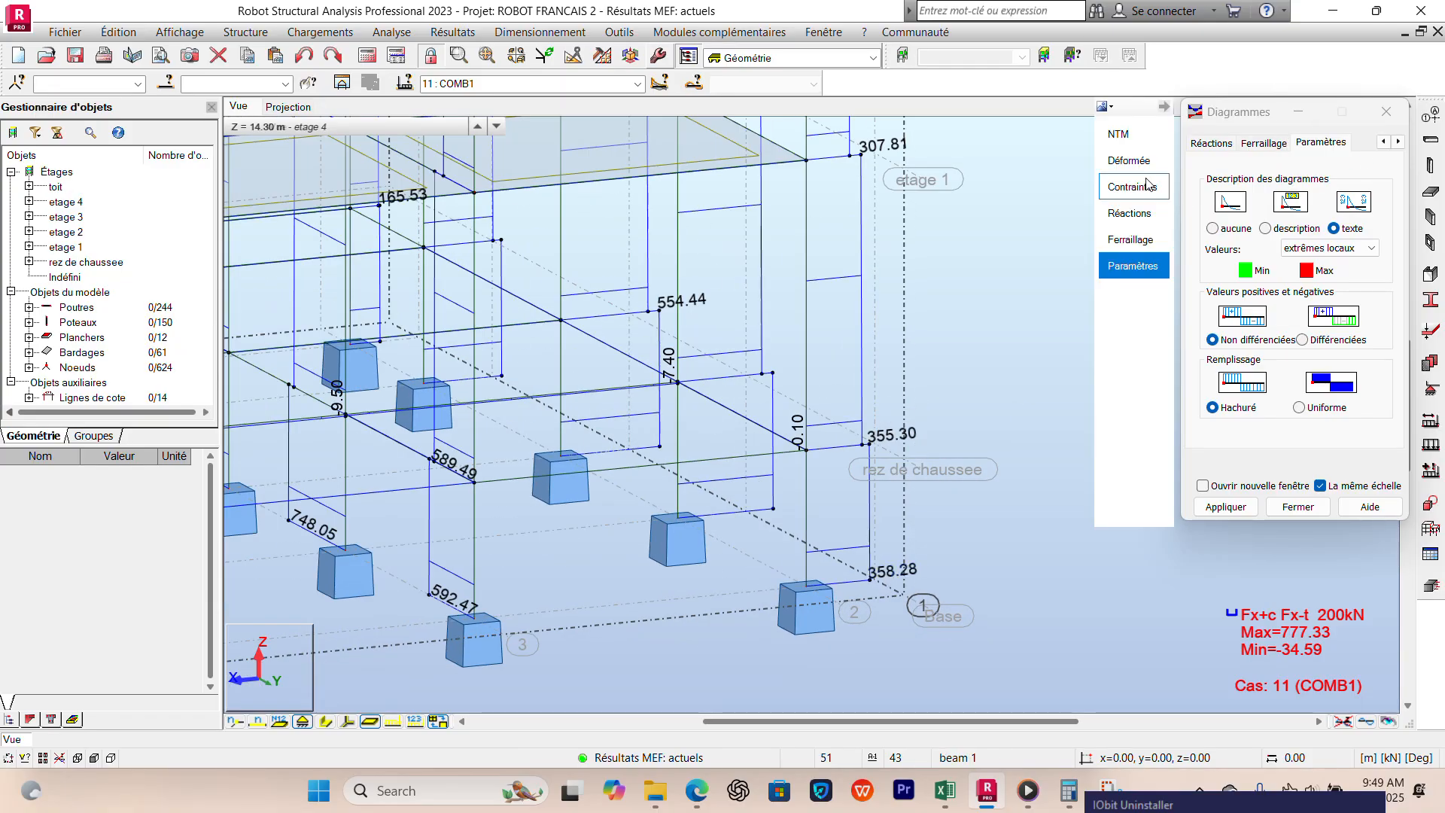
click(1396, 142)
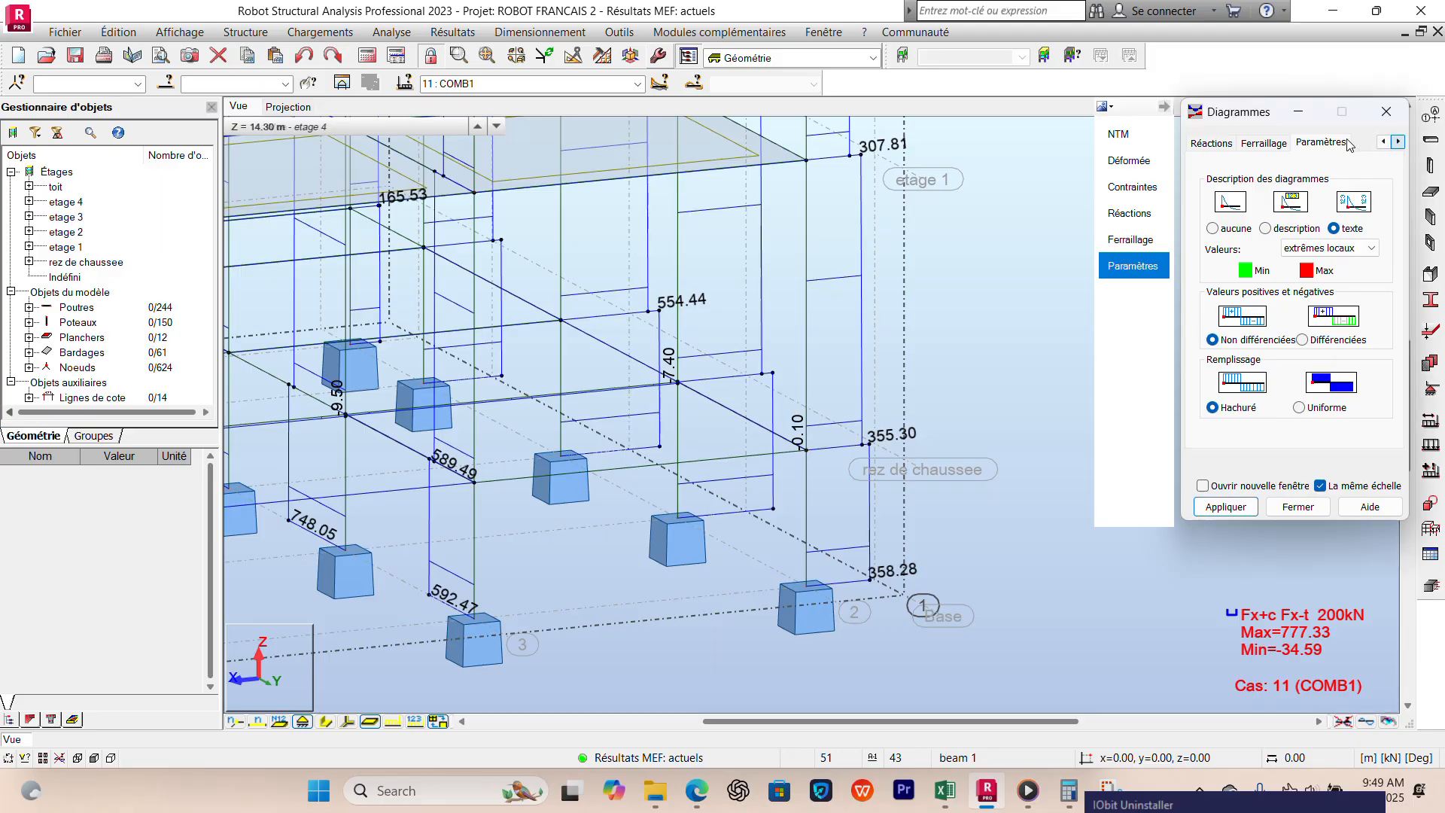
click(1208, 143)
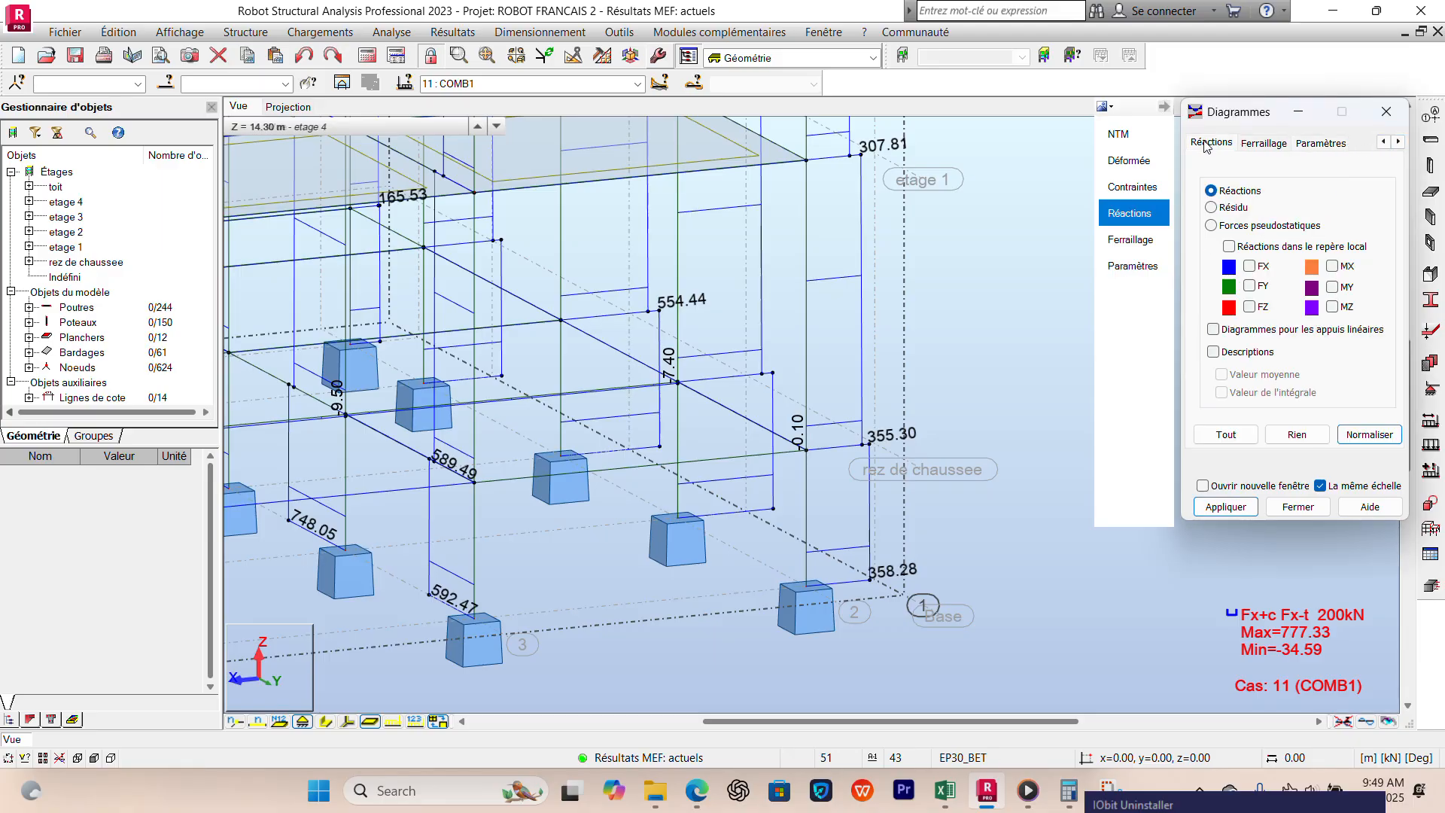
click(1249, 145)
click(1157, 160)
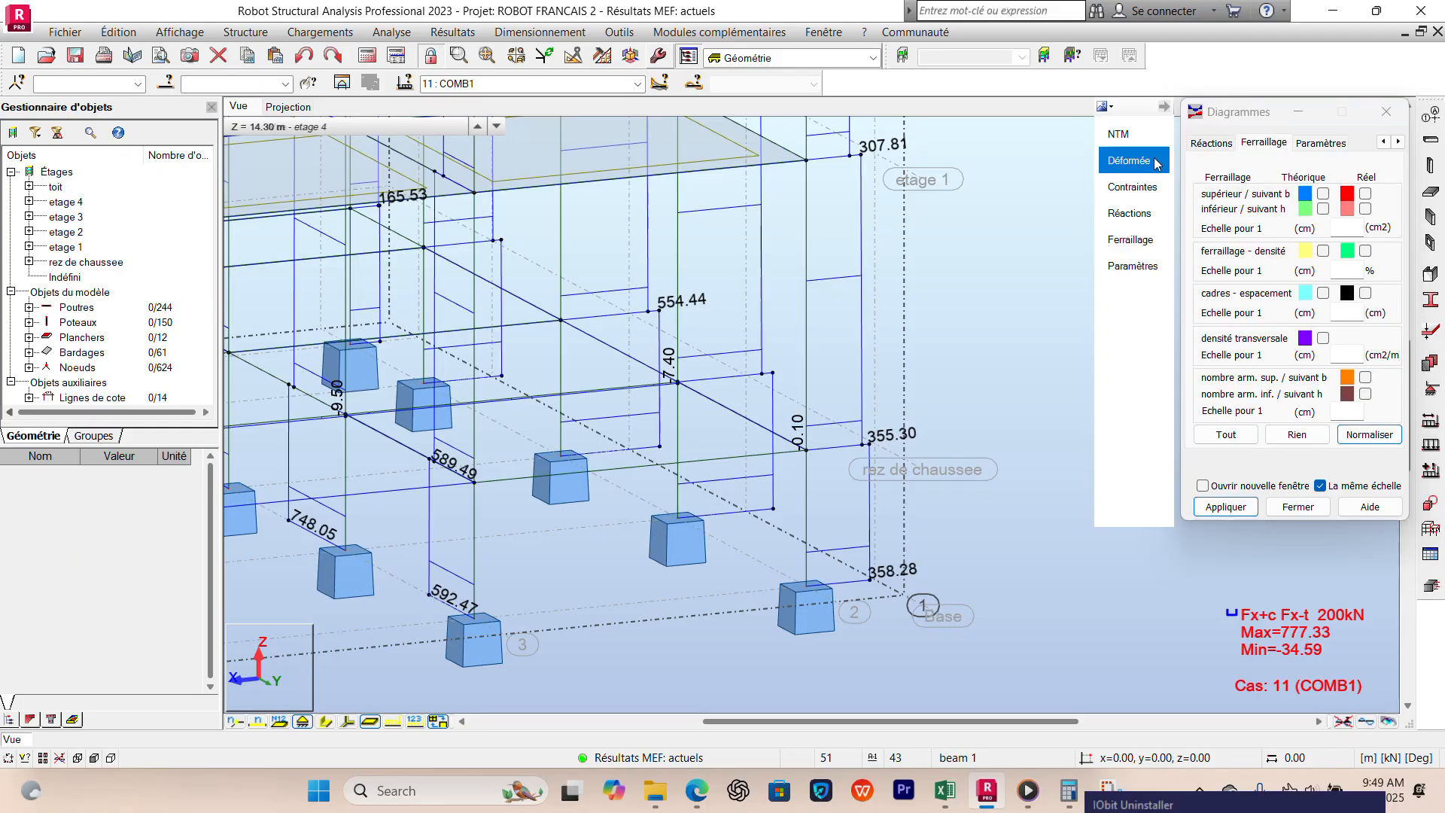
click(1133, 141)
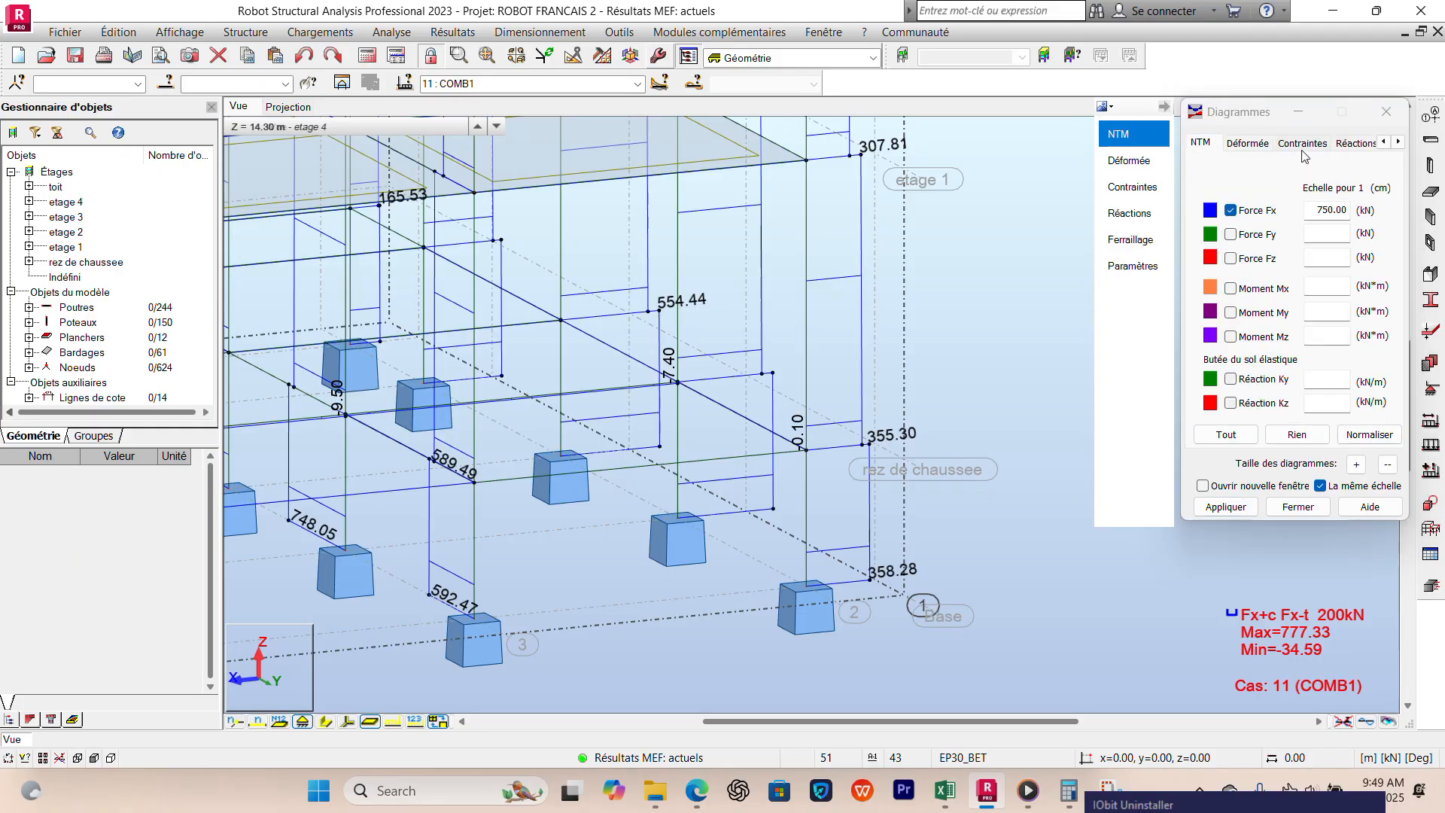
click(1129, 160)
click(1144, 187)
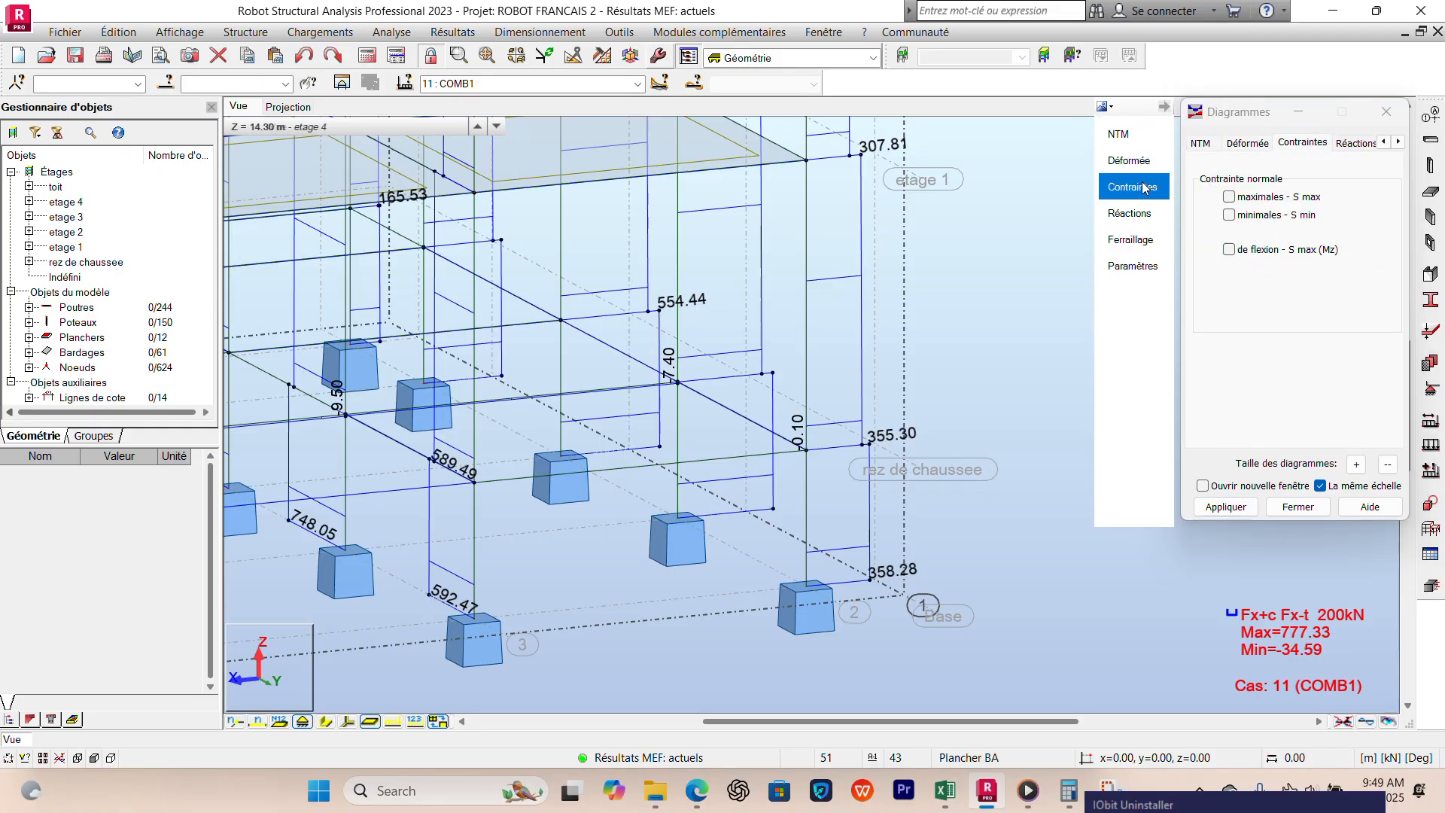
click(1138, 207)
click(1131, 239)
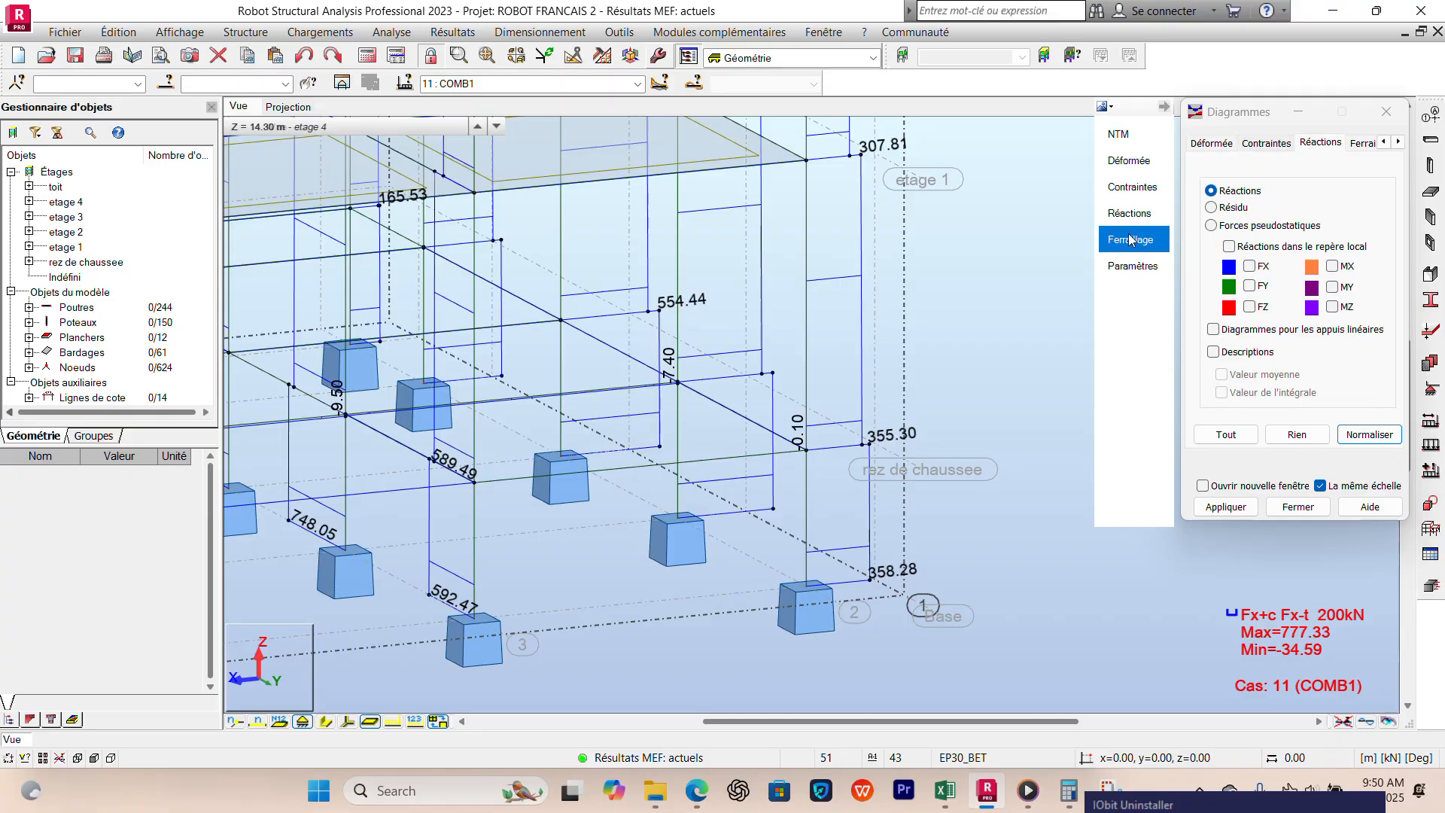
Step: Review the diagram description, sign and filling parameters and close the diagram settings
click(1135, 271)
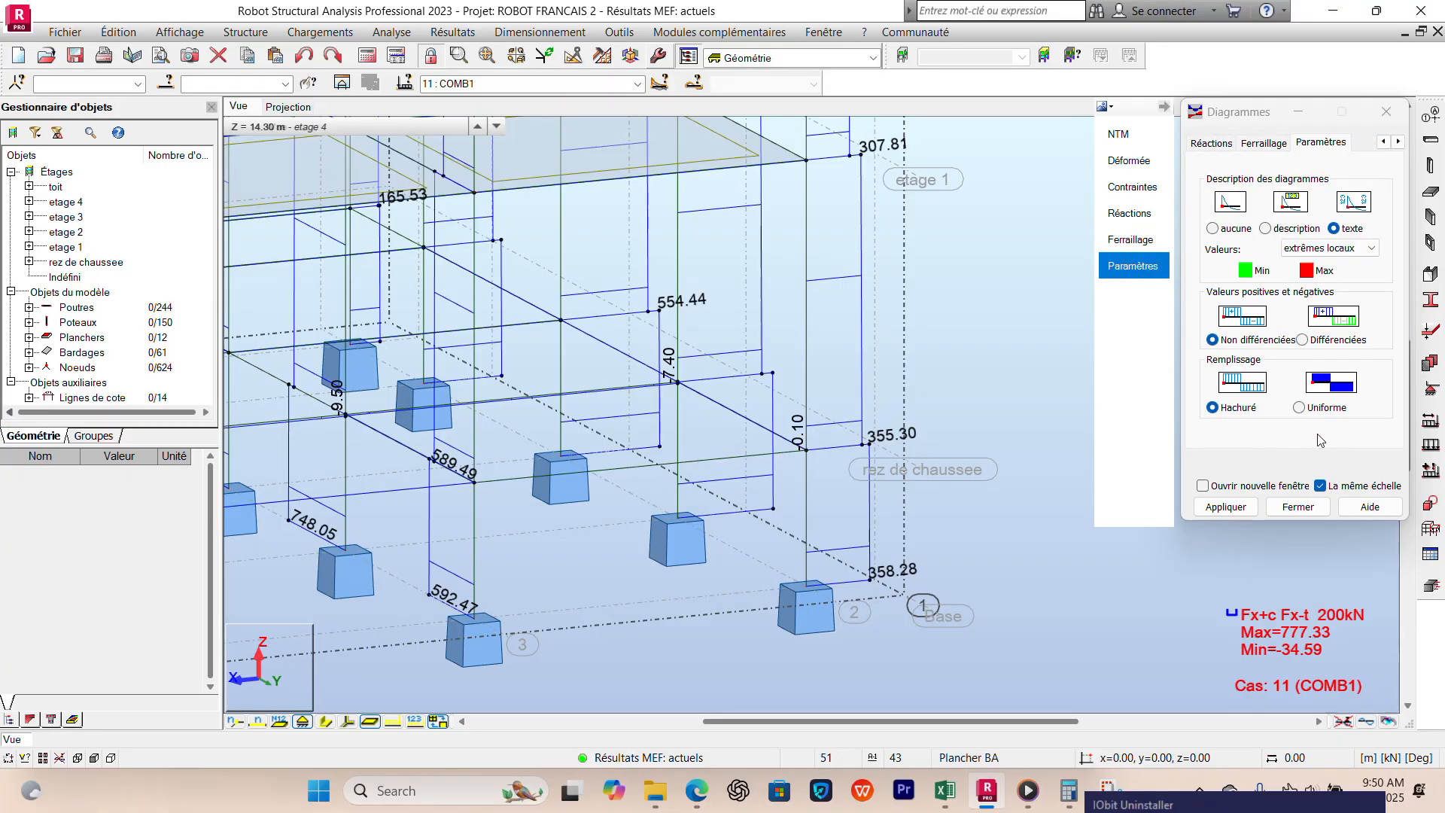
click(1384, 142)
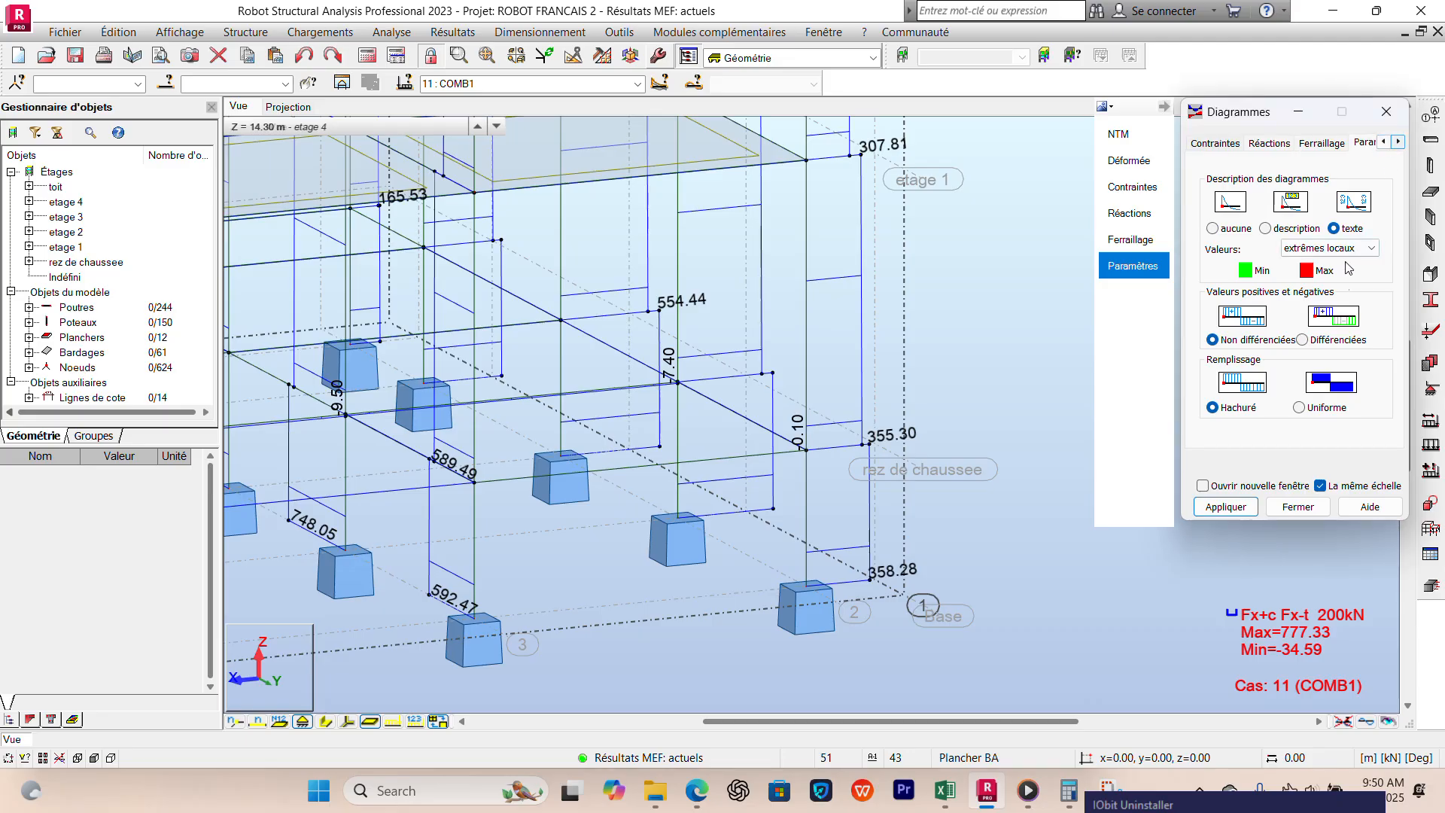
click(1385, 111)
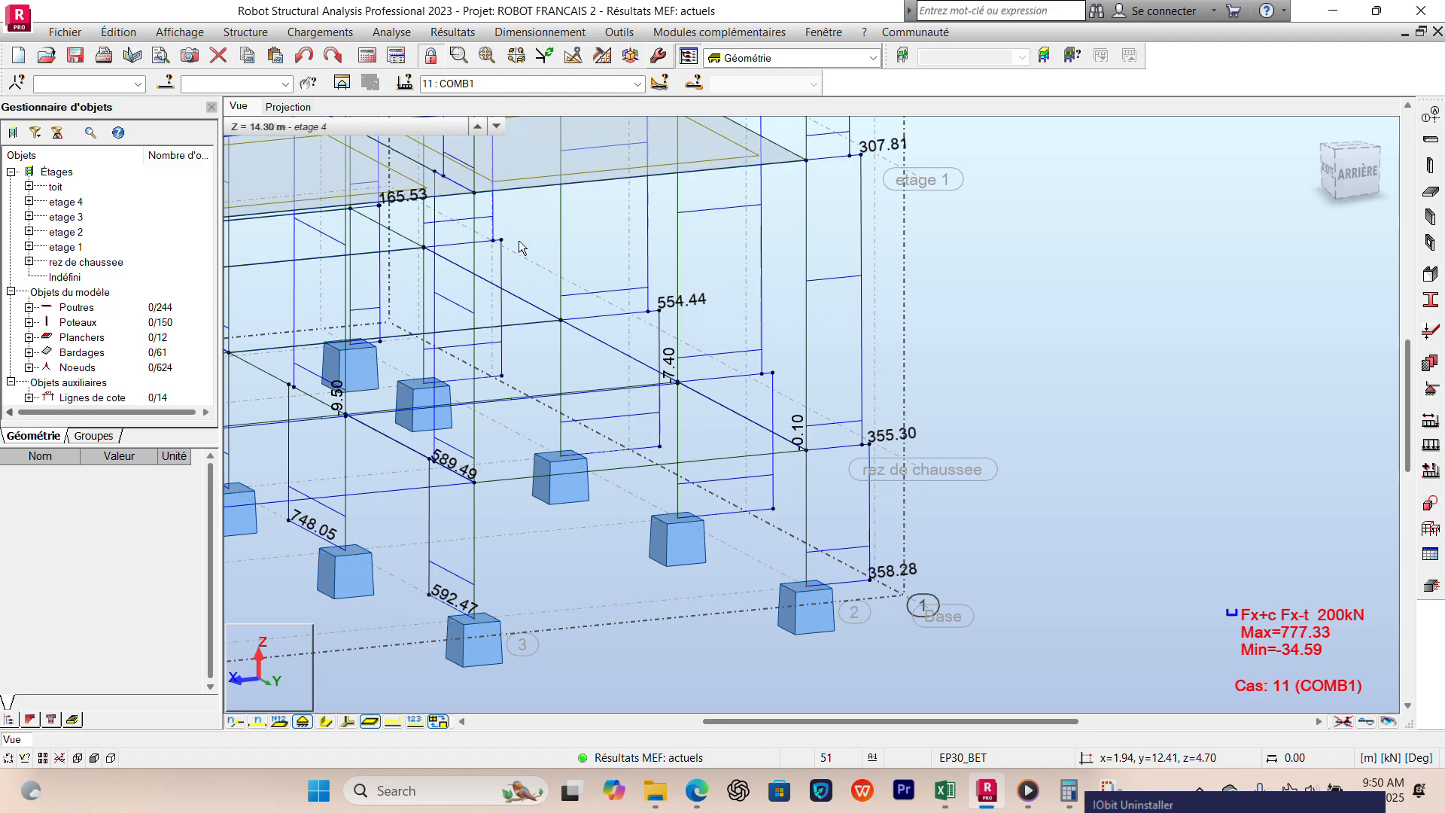
Step: Display the Fx colour maps on the bars with a normalised scale in the Simplifiée palette and inspect the columns
click(451, 32)
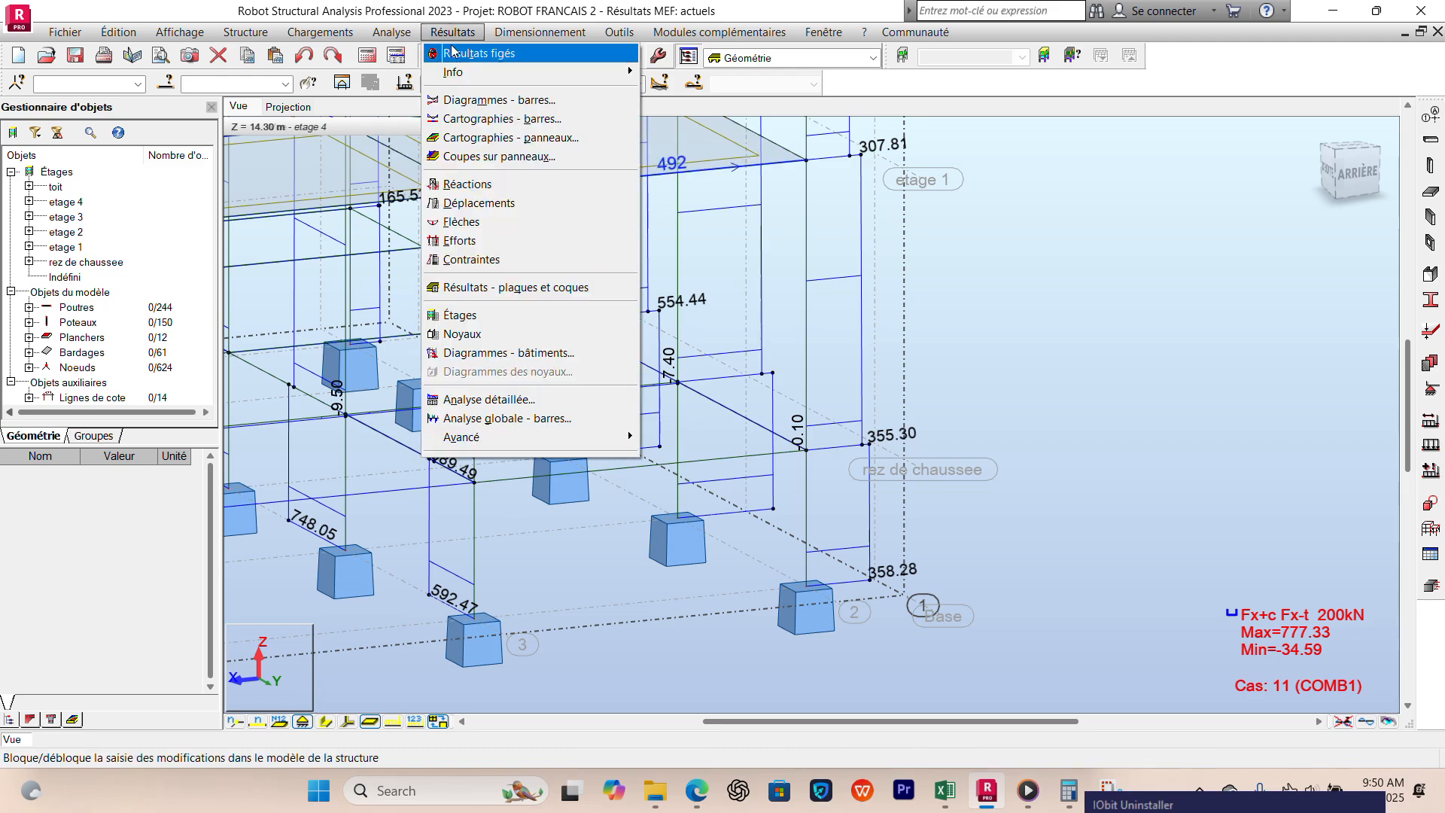
click(507, 128)
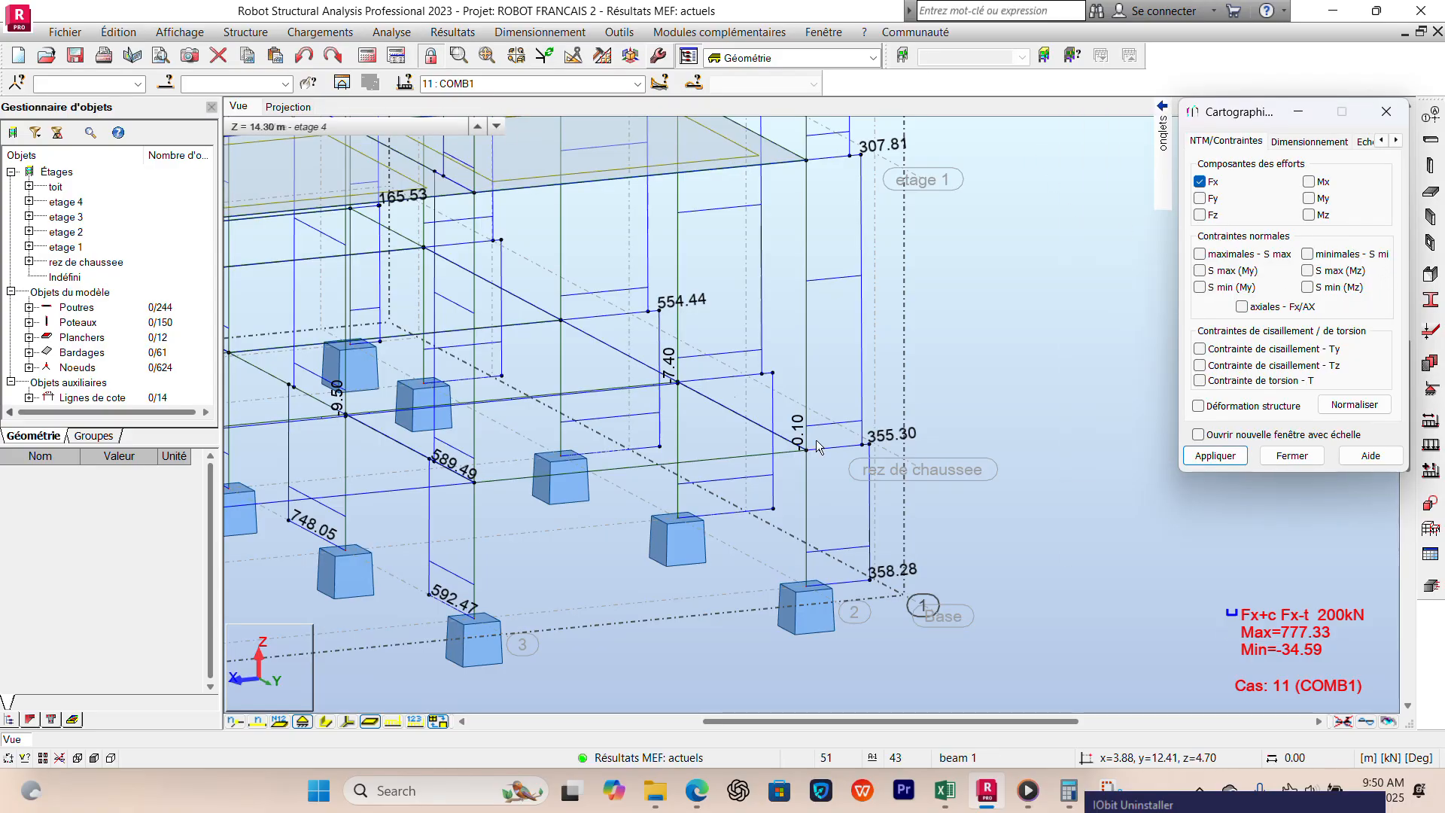
click(1366, 143)
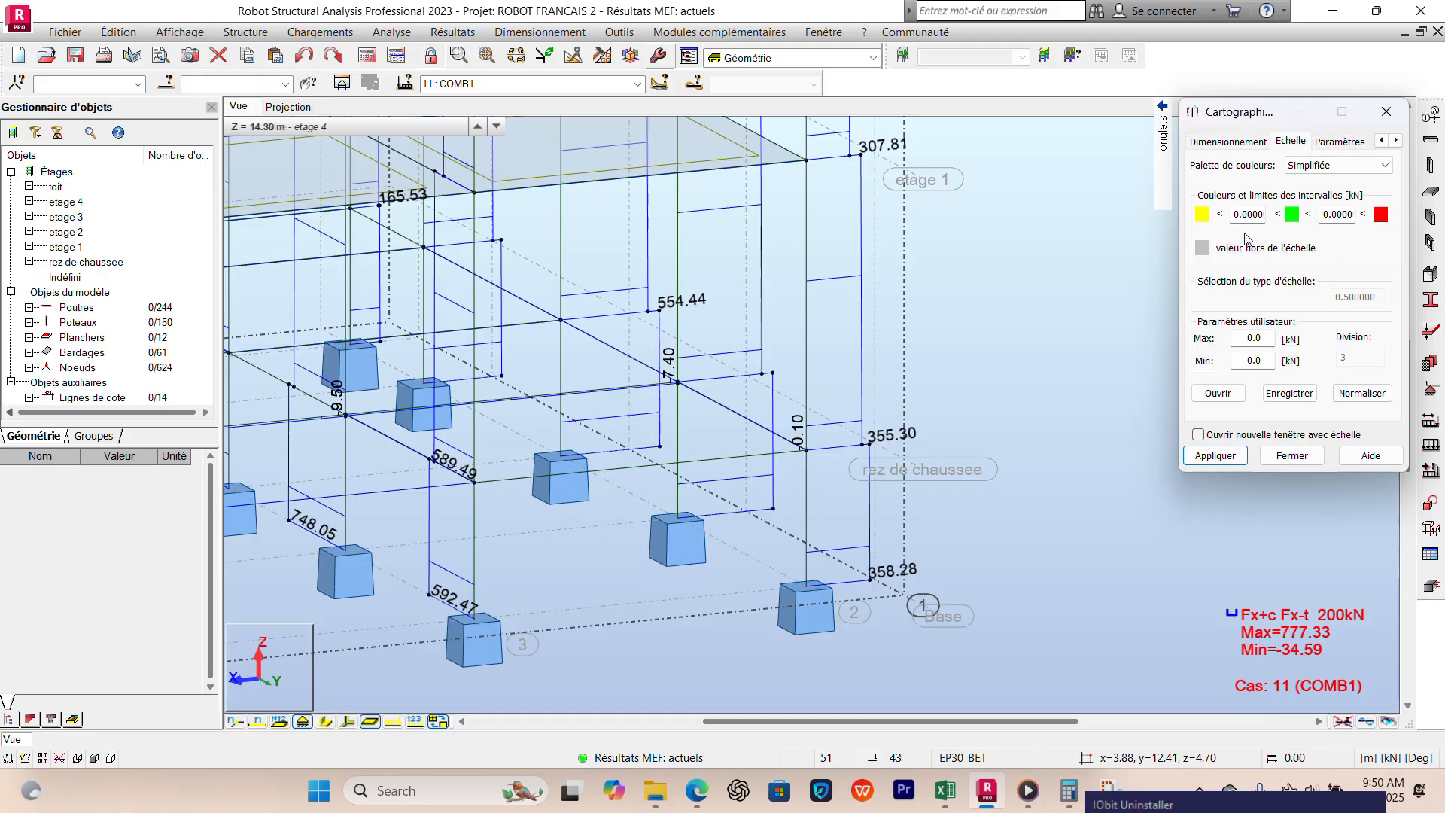
click(1351, 400)
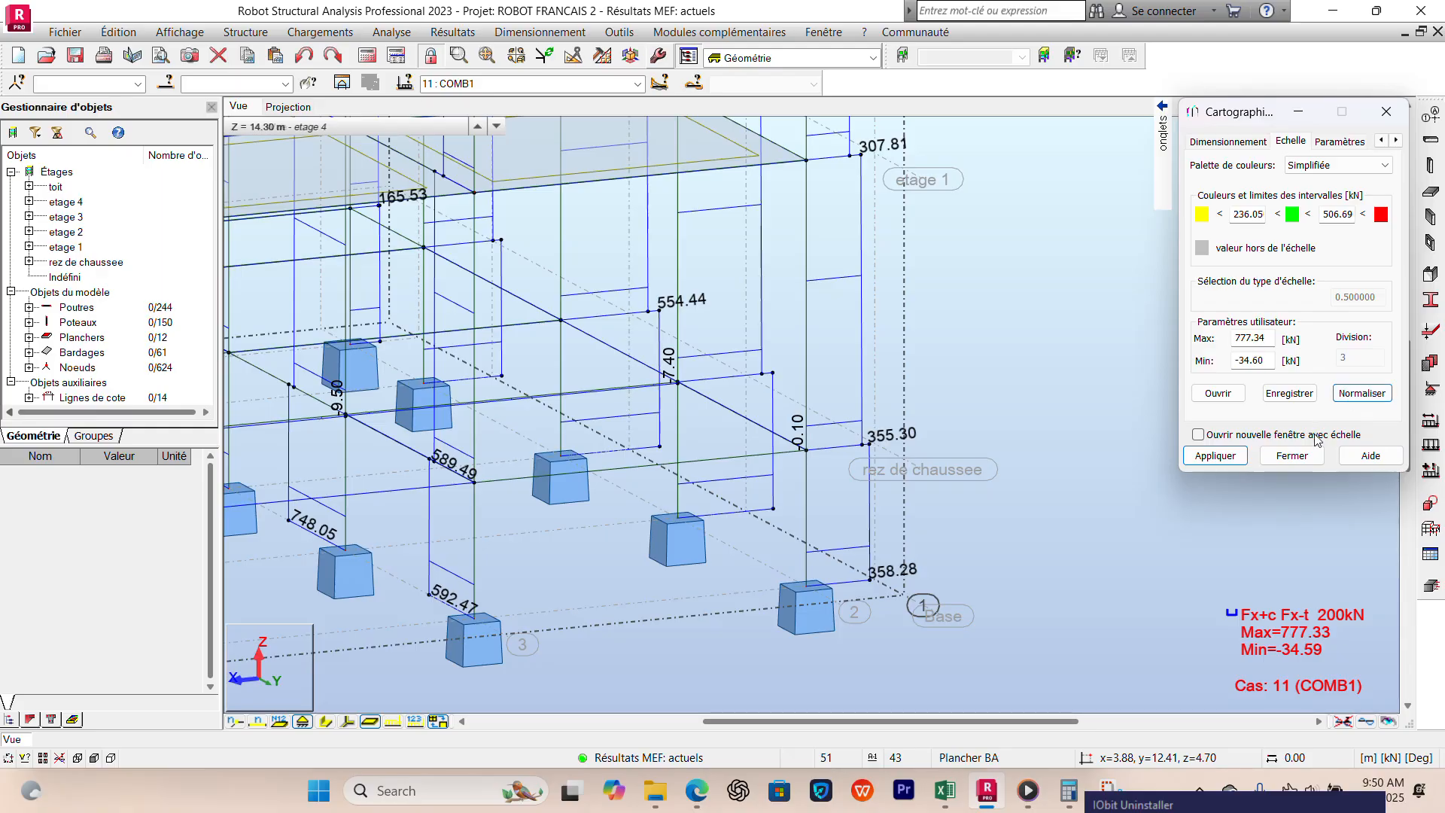
click(1216, 455)
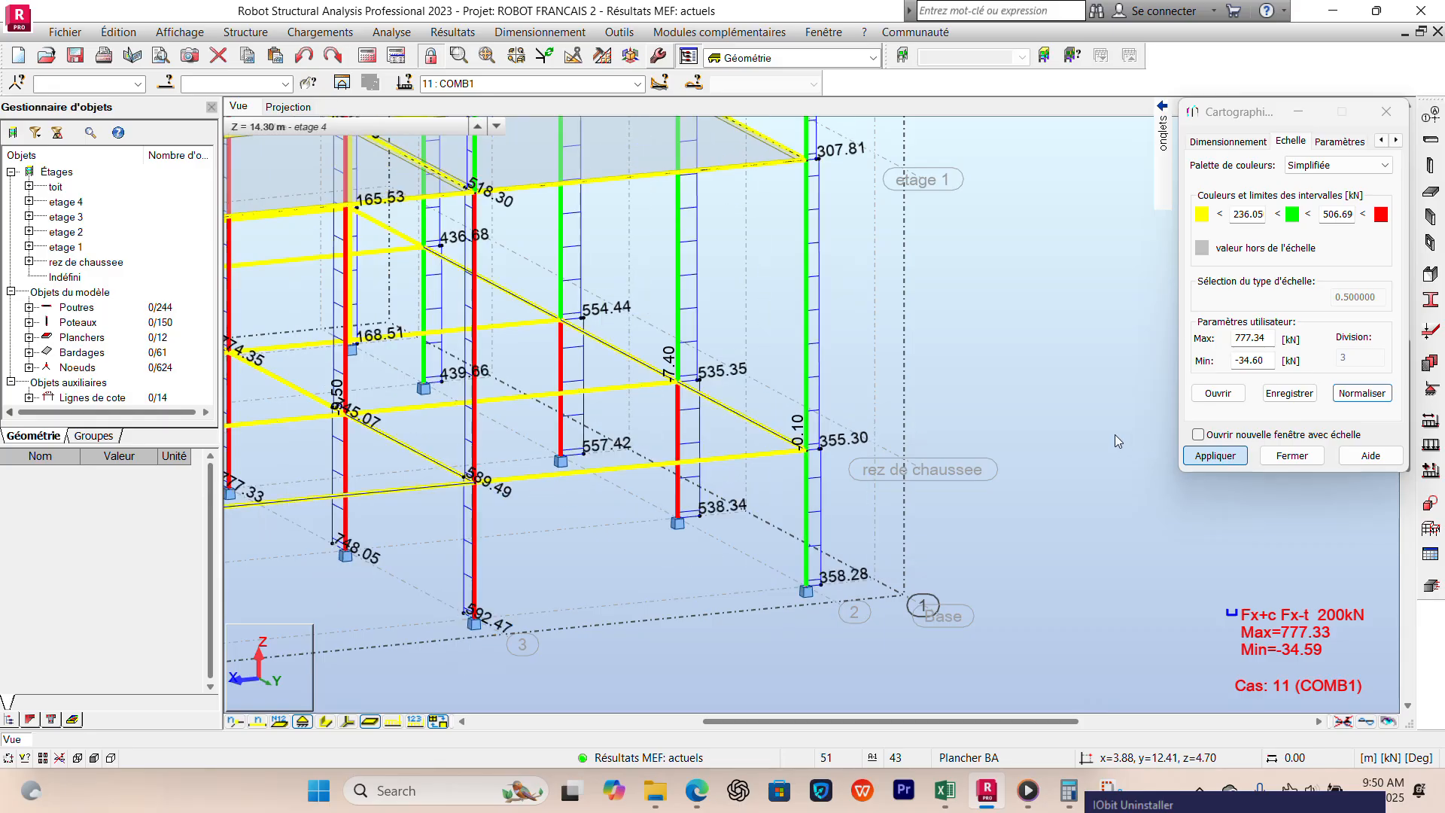
scroll(1109, 432, down, 2)
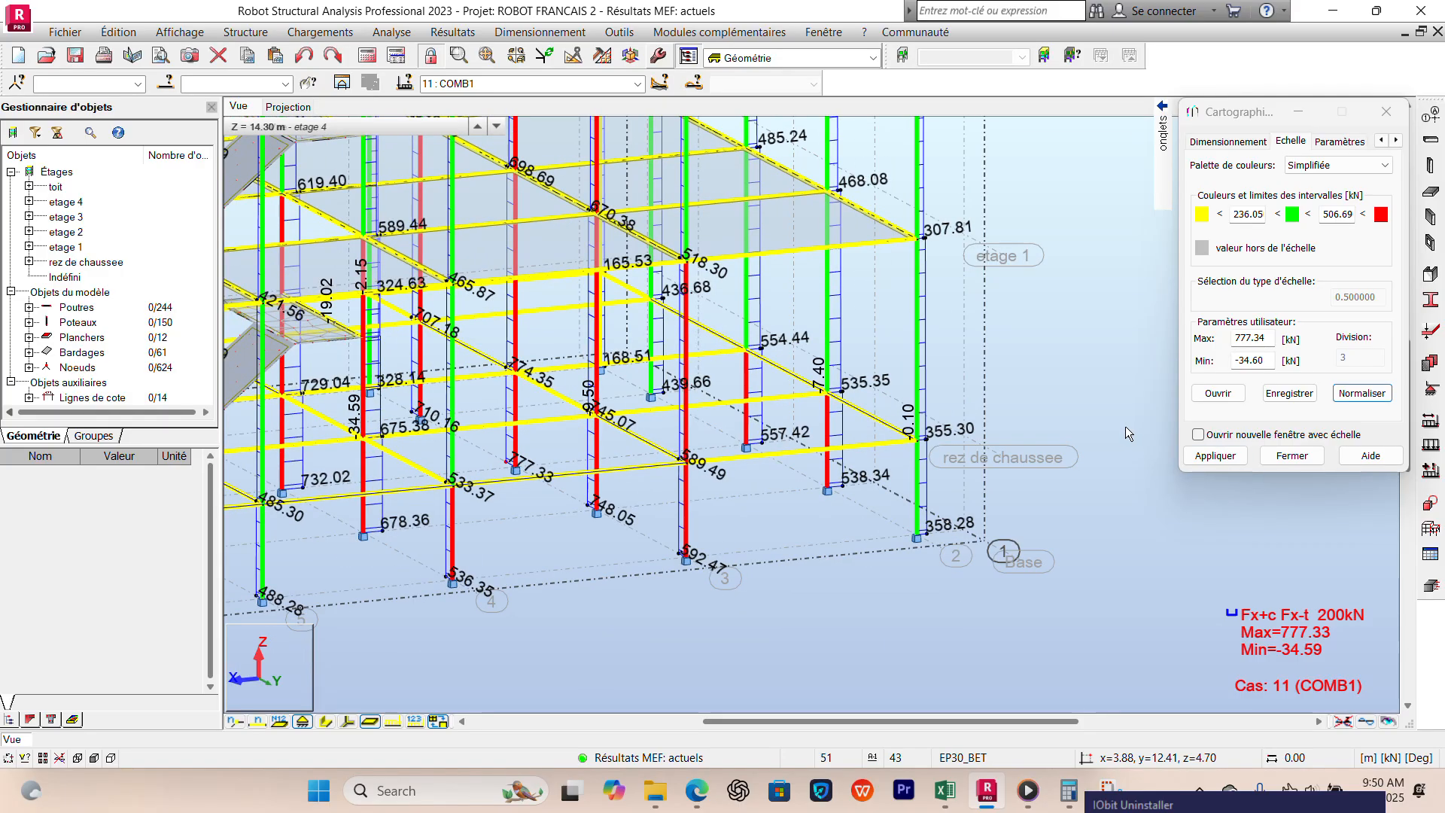
shift+middle_drag(1126, 424, 968, 542)
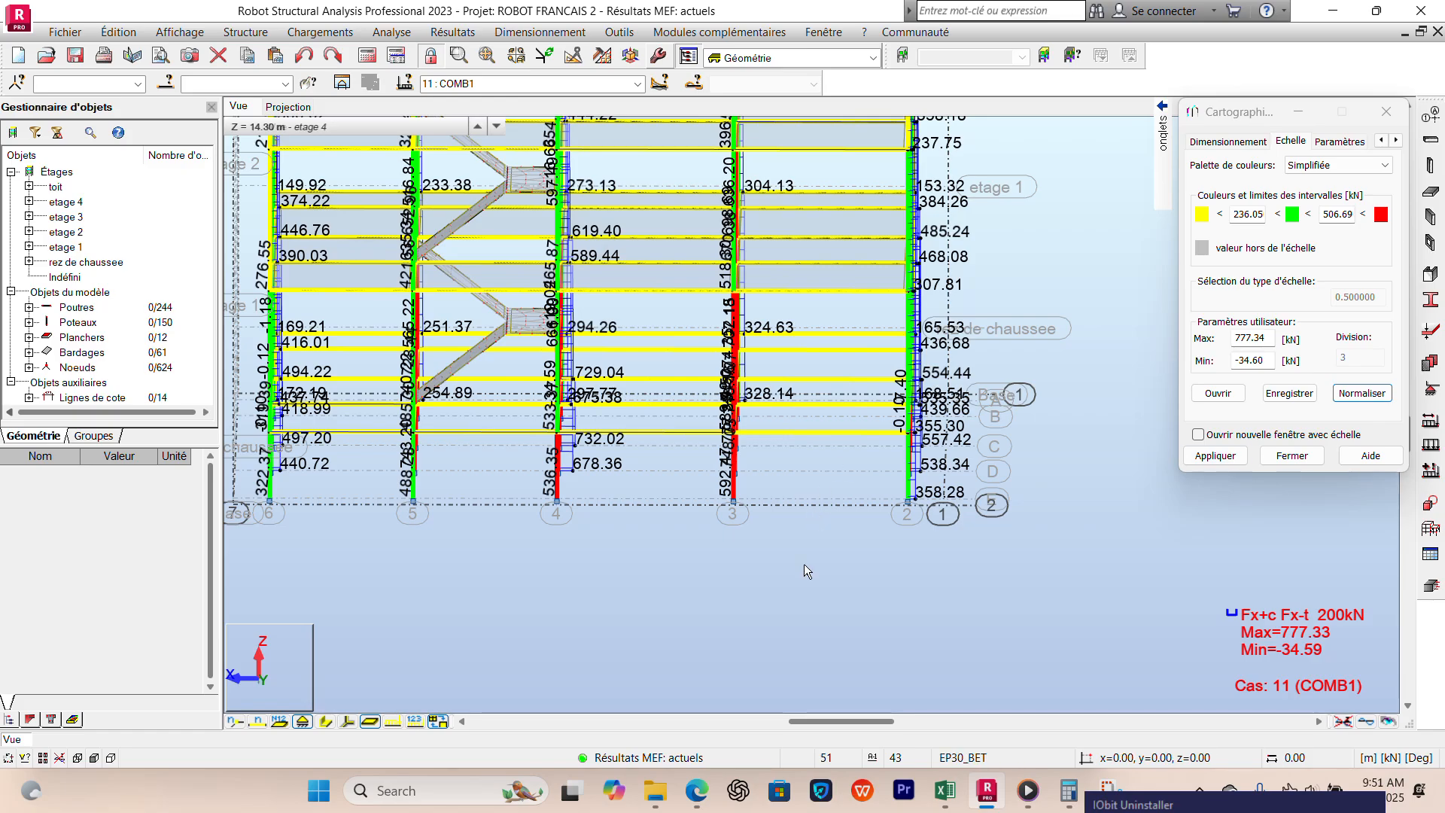
mouse_move(803, 563)
shift+middle_down()
mouse_move(846, 567)
mouse_move(824, 563)
shift+middle_up()
Step: Examine the bar map options for dimensioning, colour scale and description parameters
mouse_move(1162, 132)
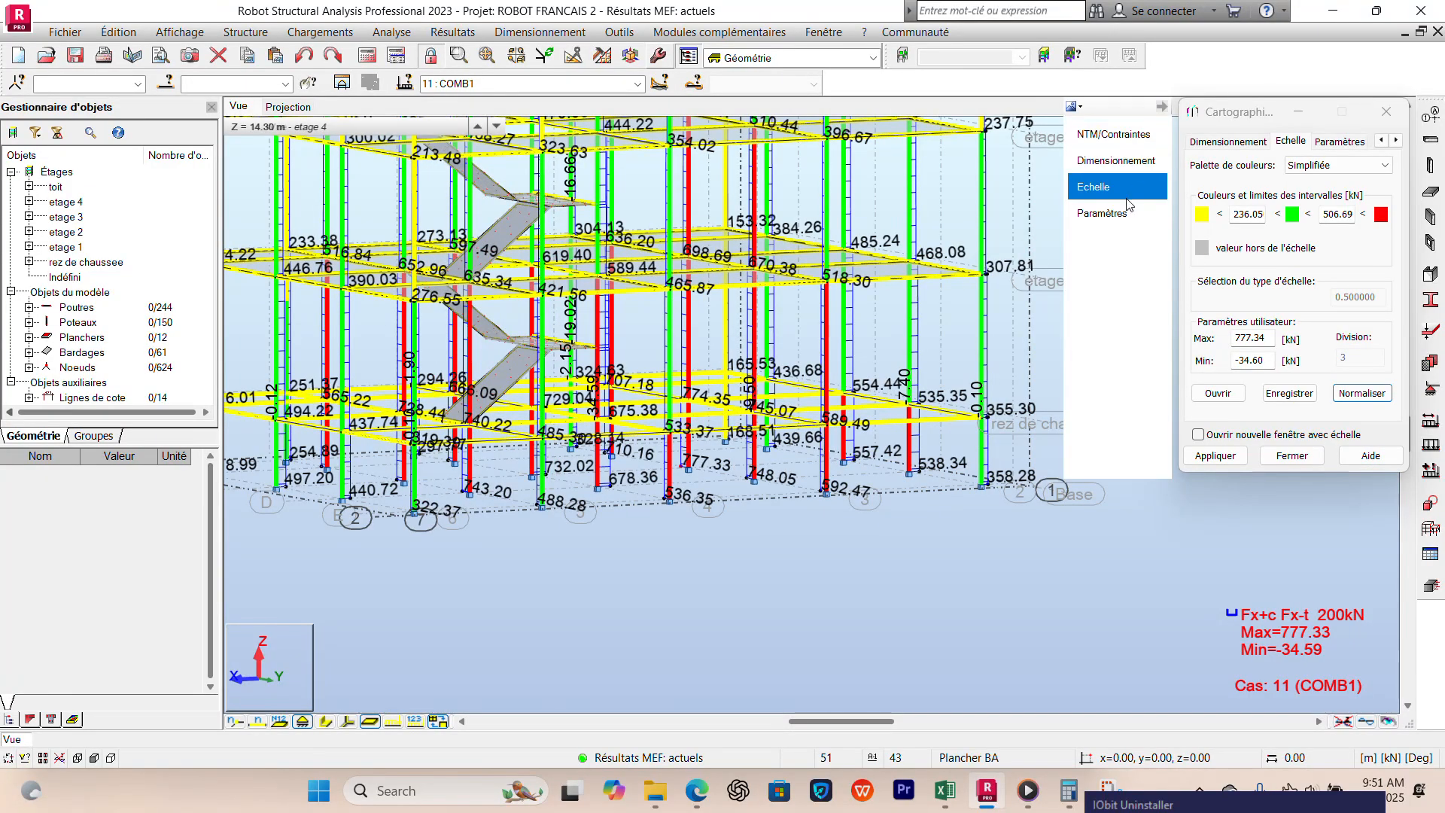
click(1126, 213)
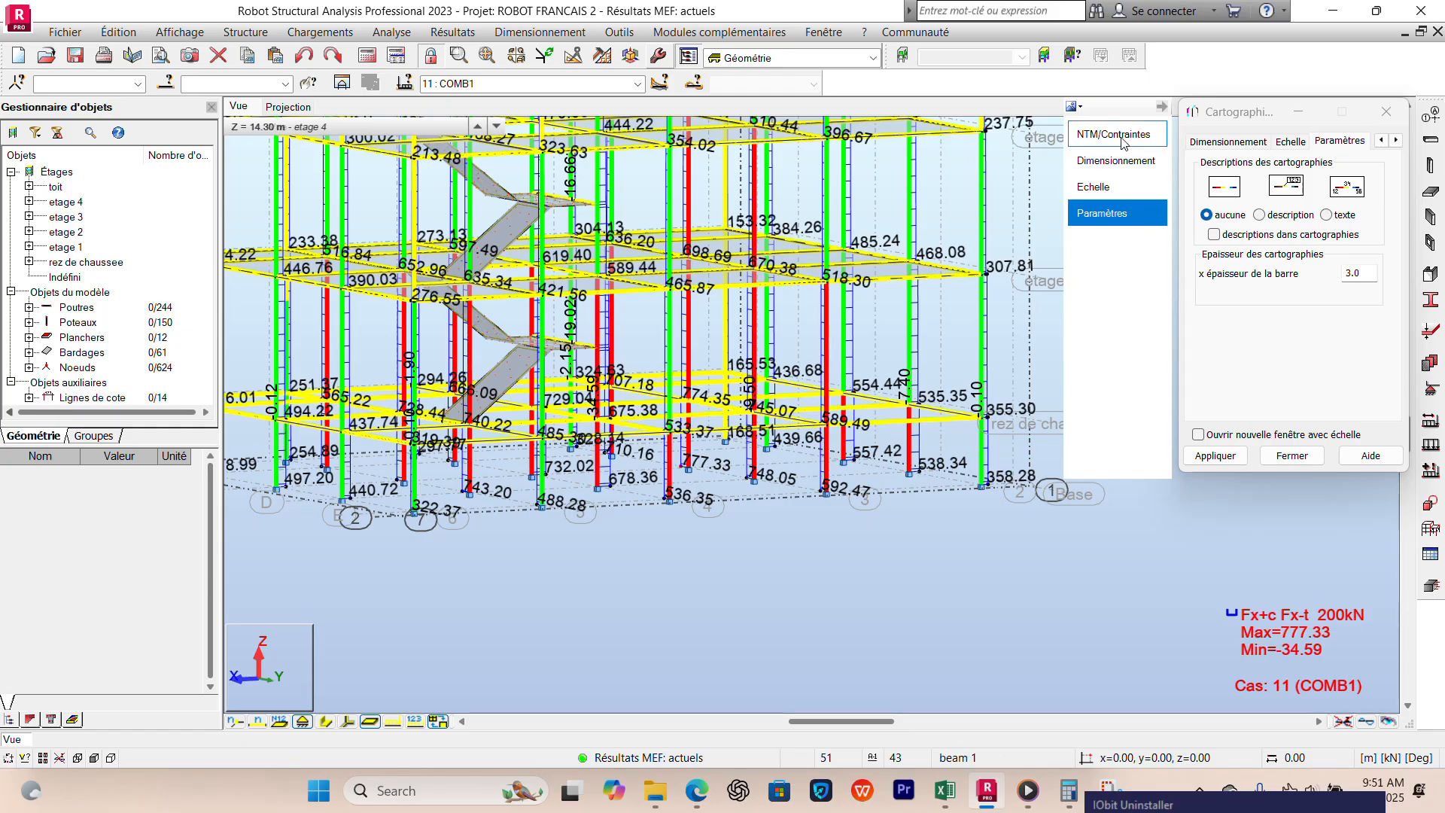
click(1122, 160)
click(1115, 187)
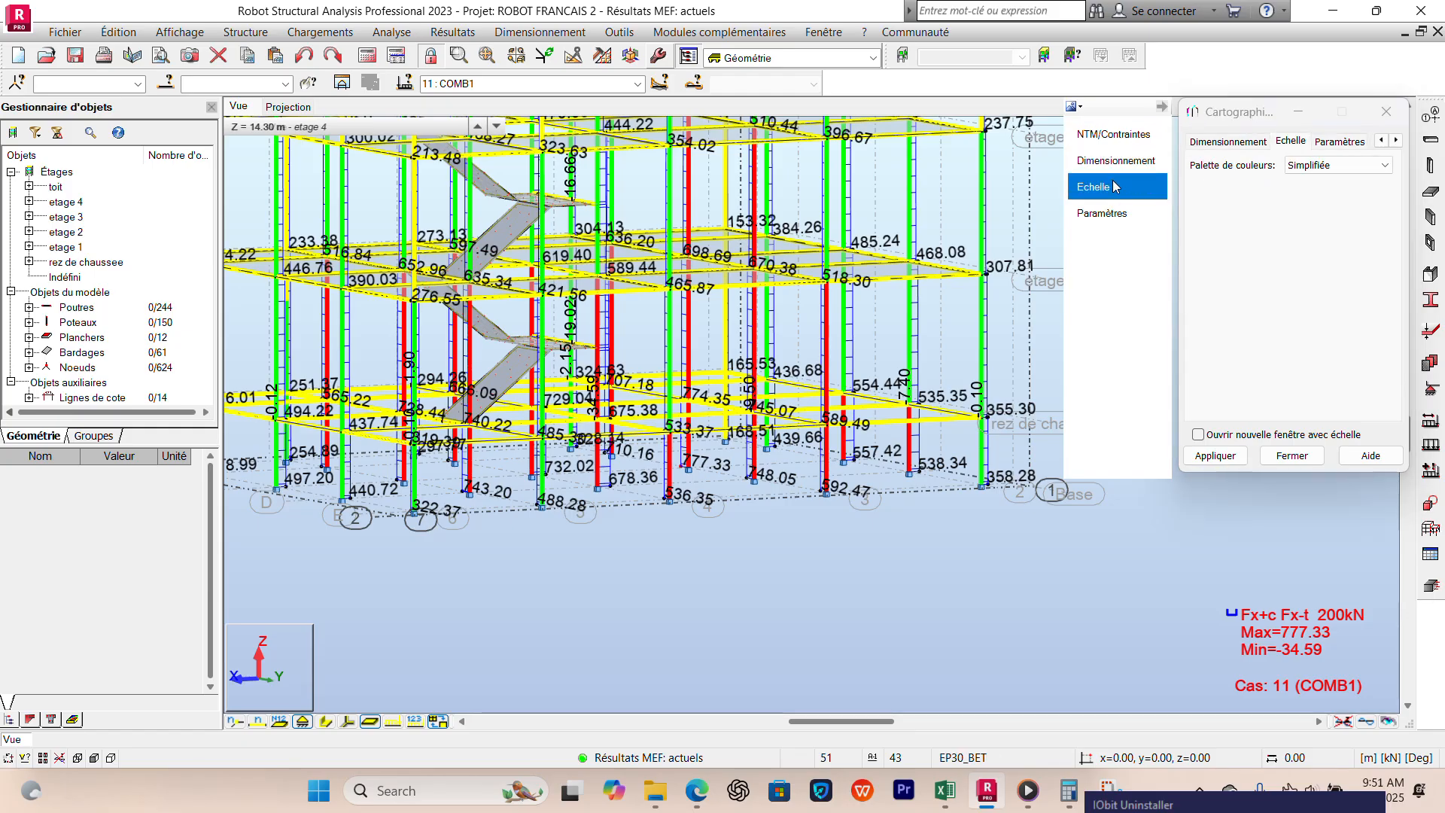
click(1117, 214)
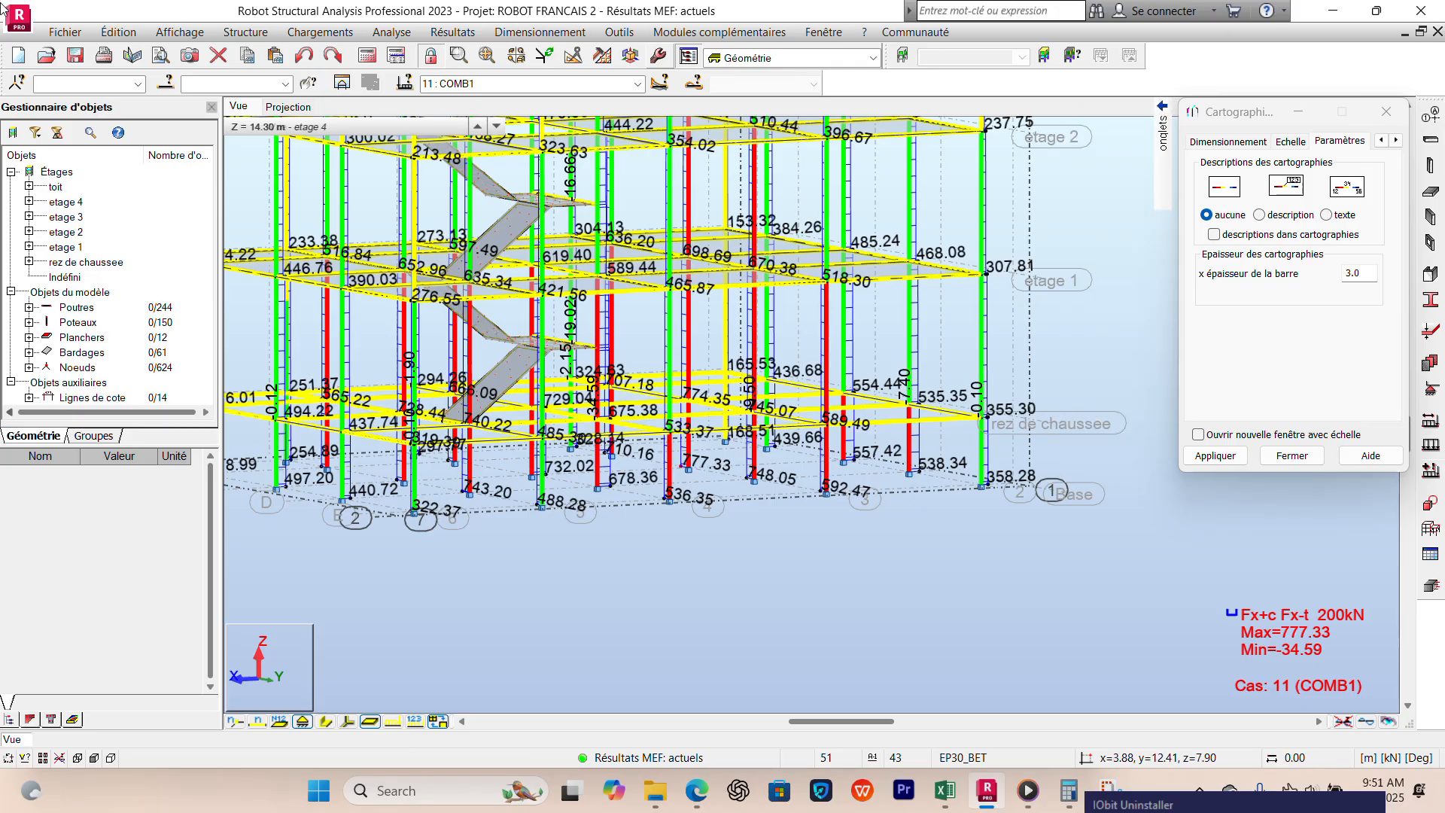
Step: Redisplay the bar diagrams with the value description set to none (aucune) and the same scale for all diagrams
click(453, 32)
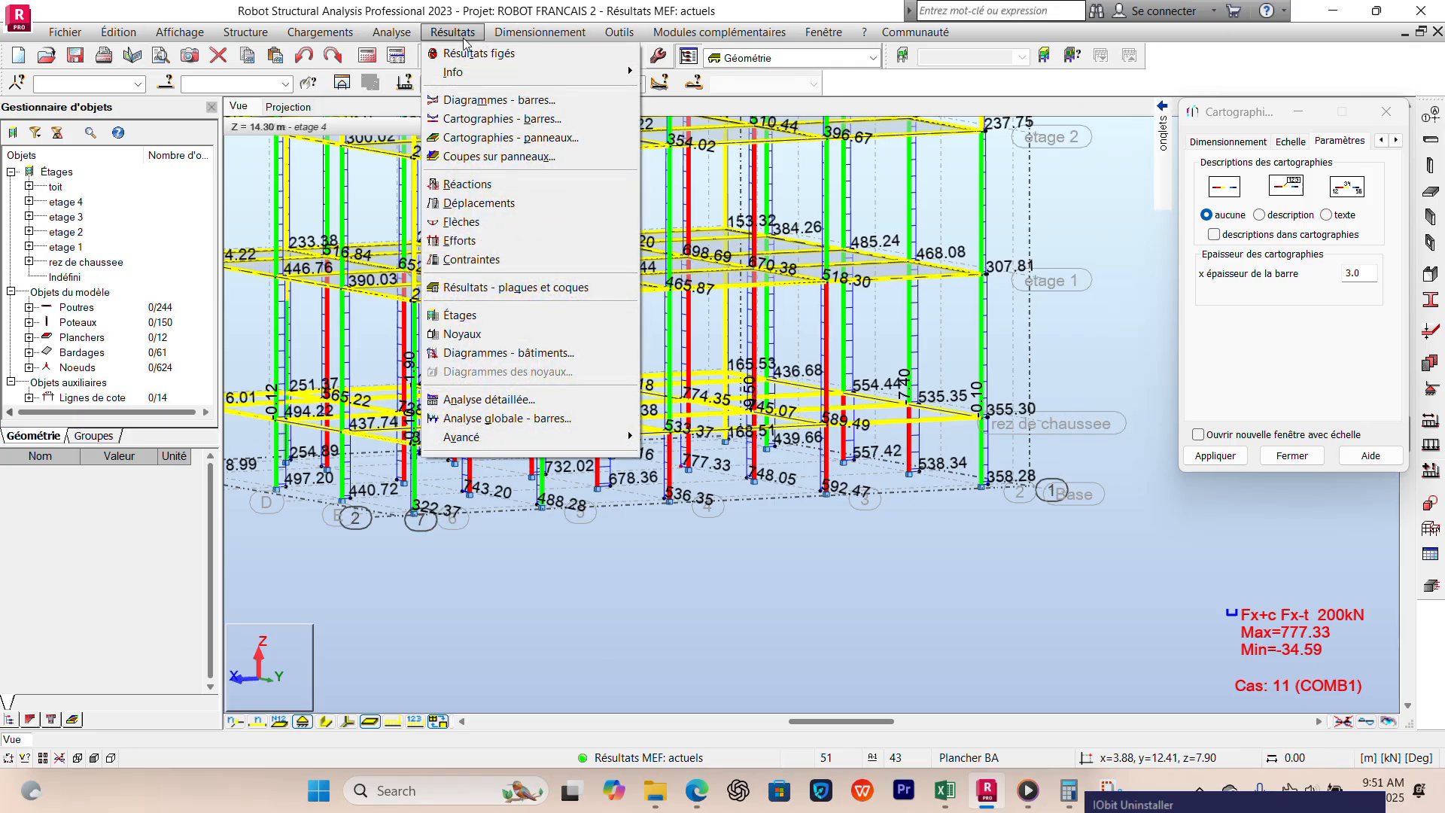
click(552, 103)
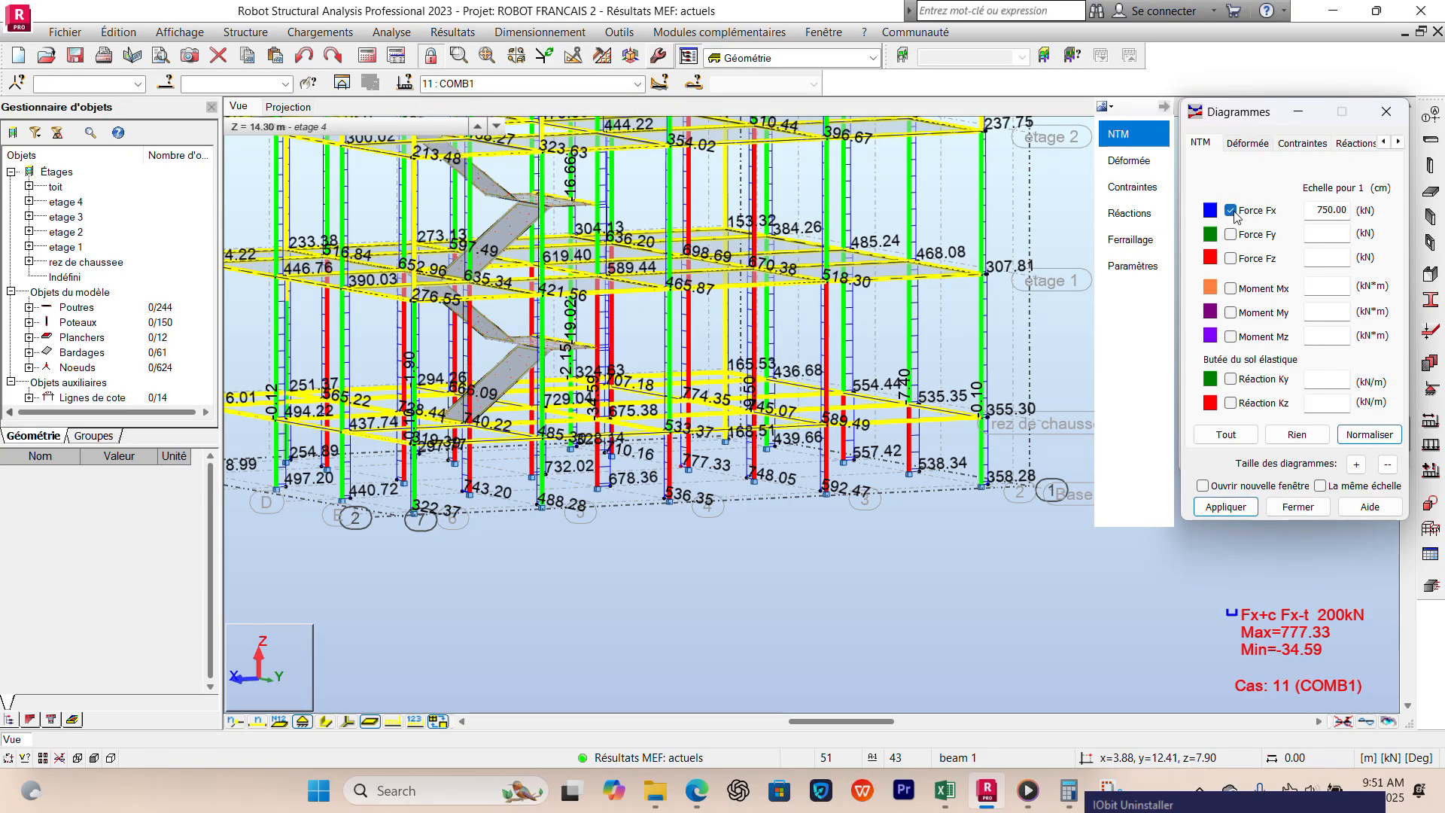
click(1144, 264)
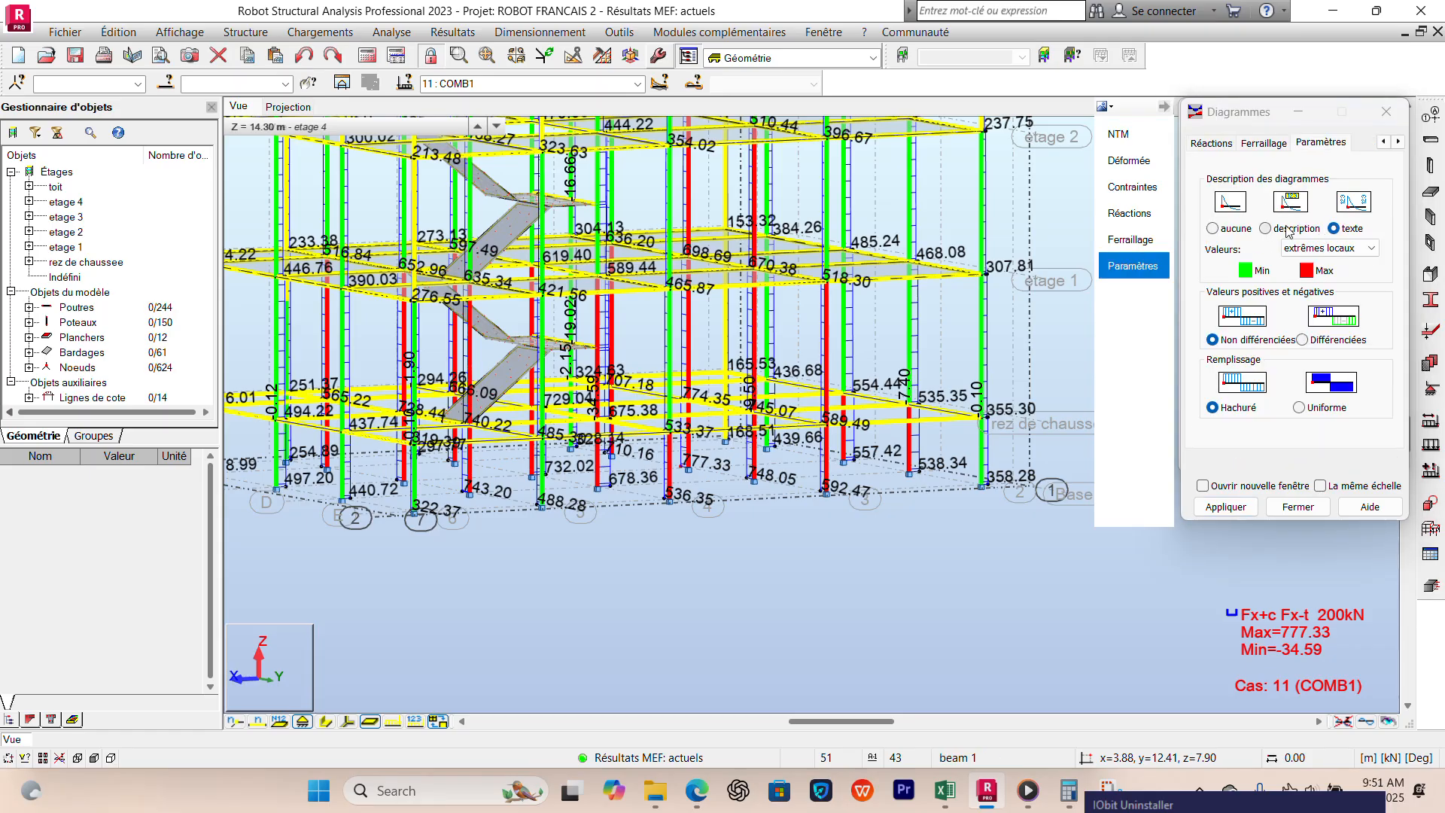
click(1266, 229)
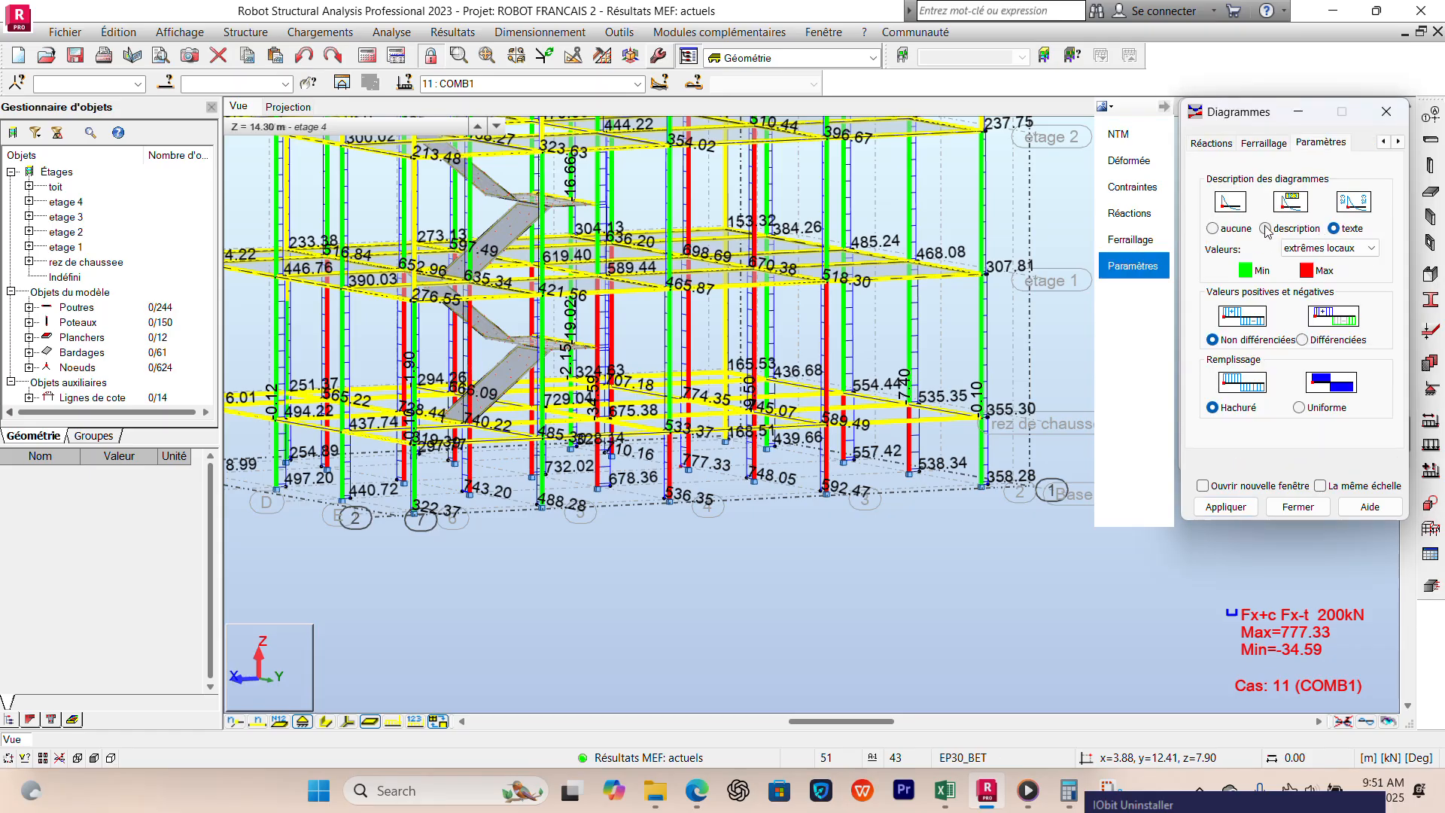
click(1212, 228)
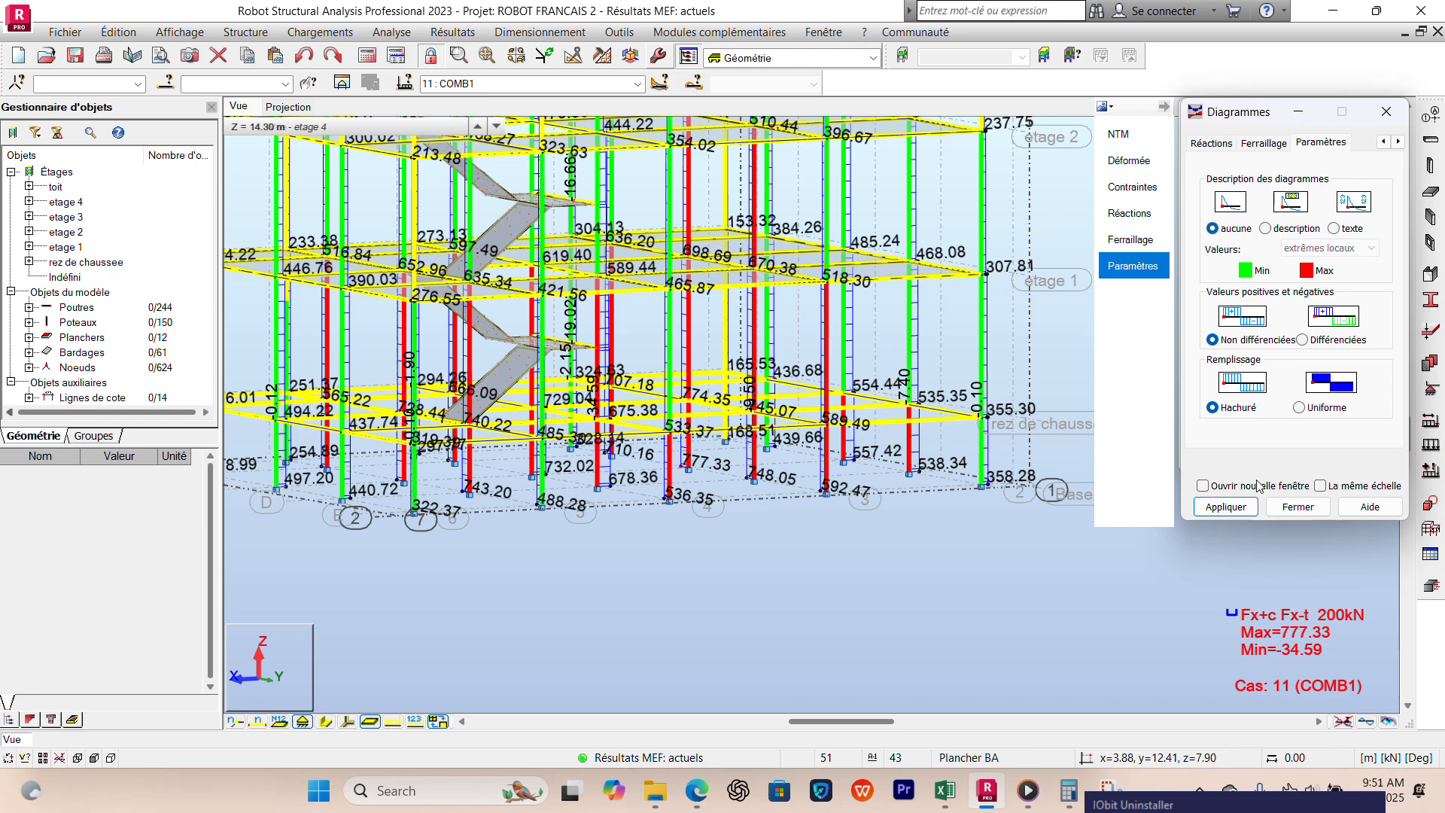
click(1317, 487)
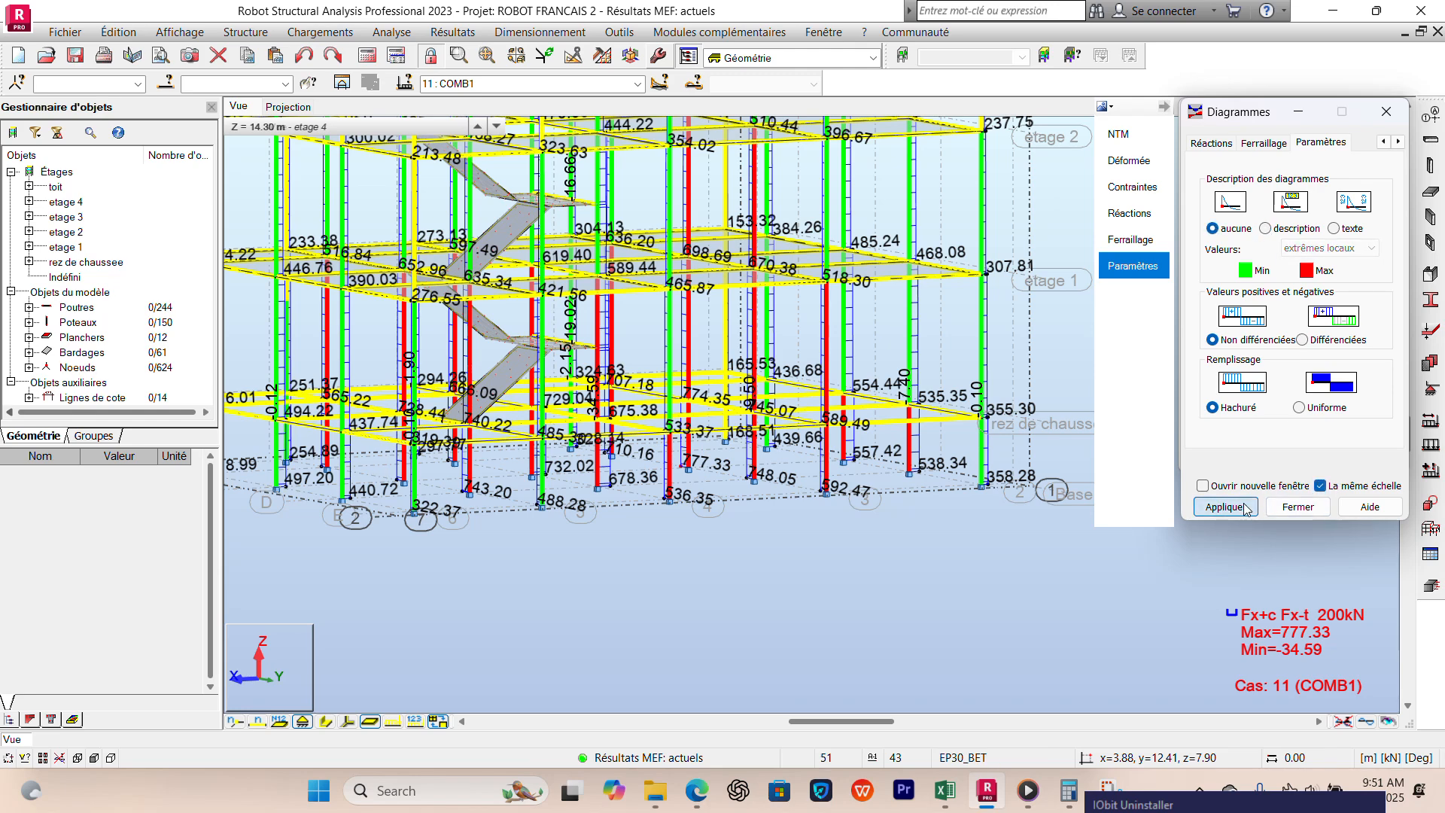
click(1227, 506)
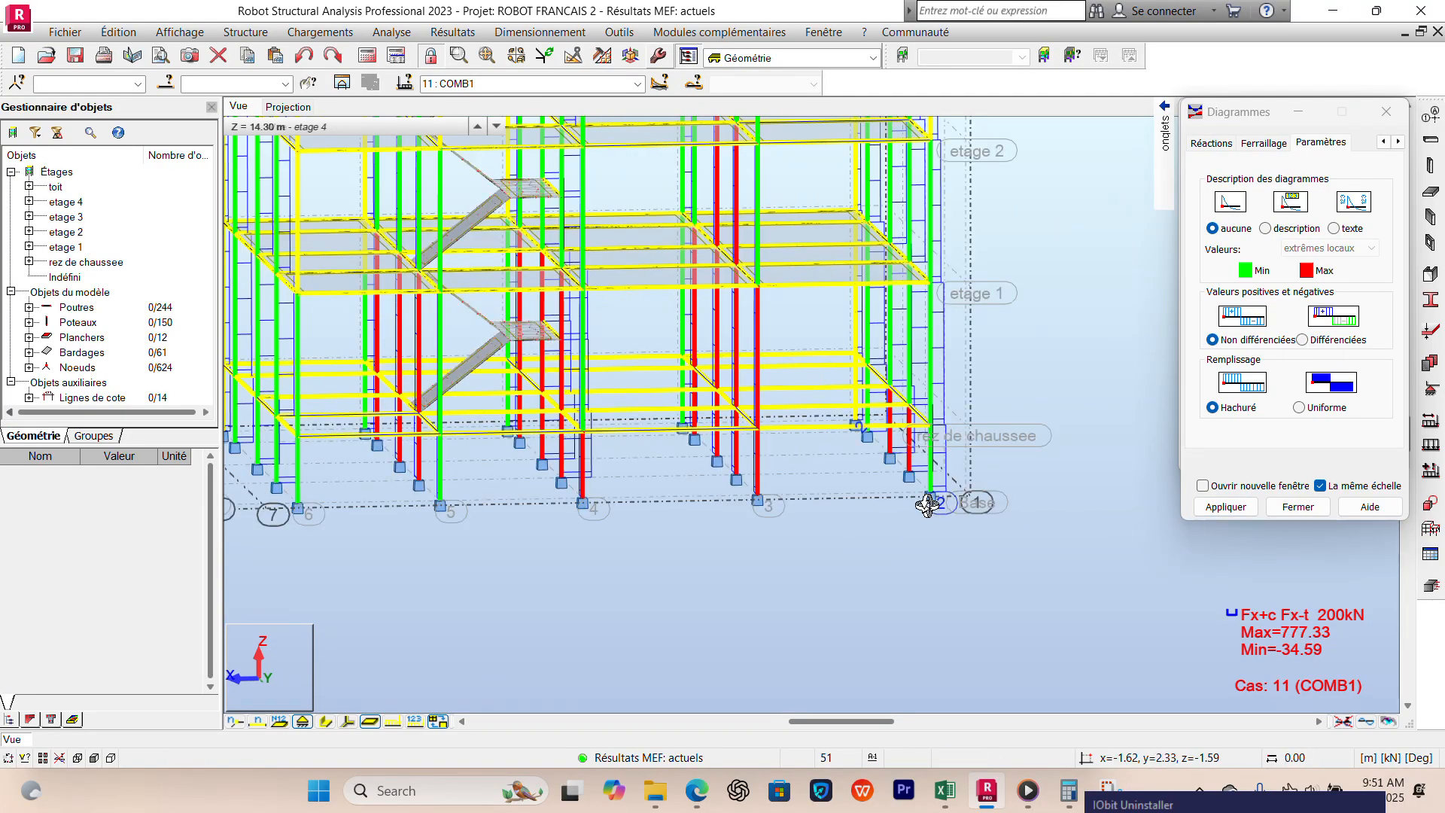
shift+middle_drag(930, 503, 846, 524)
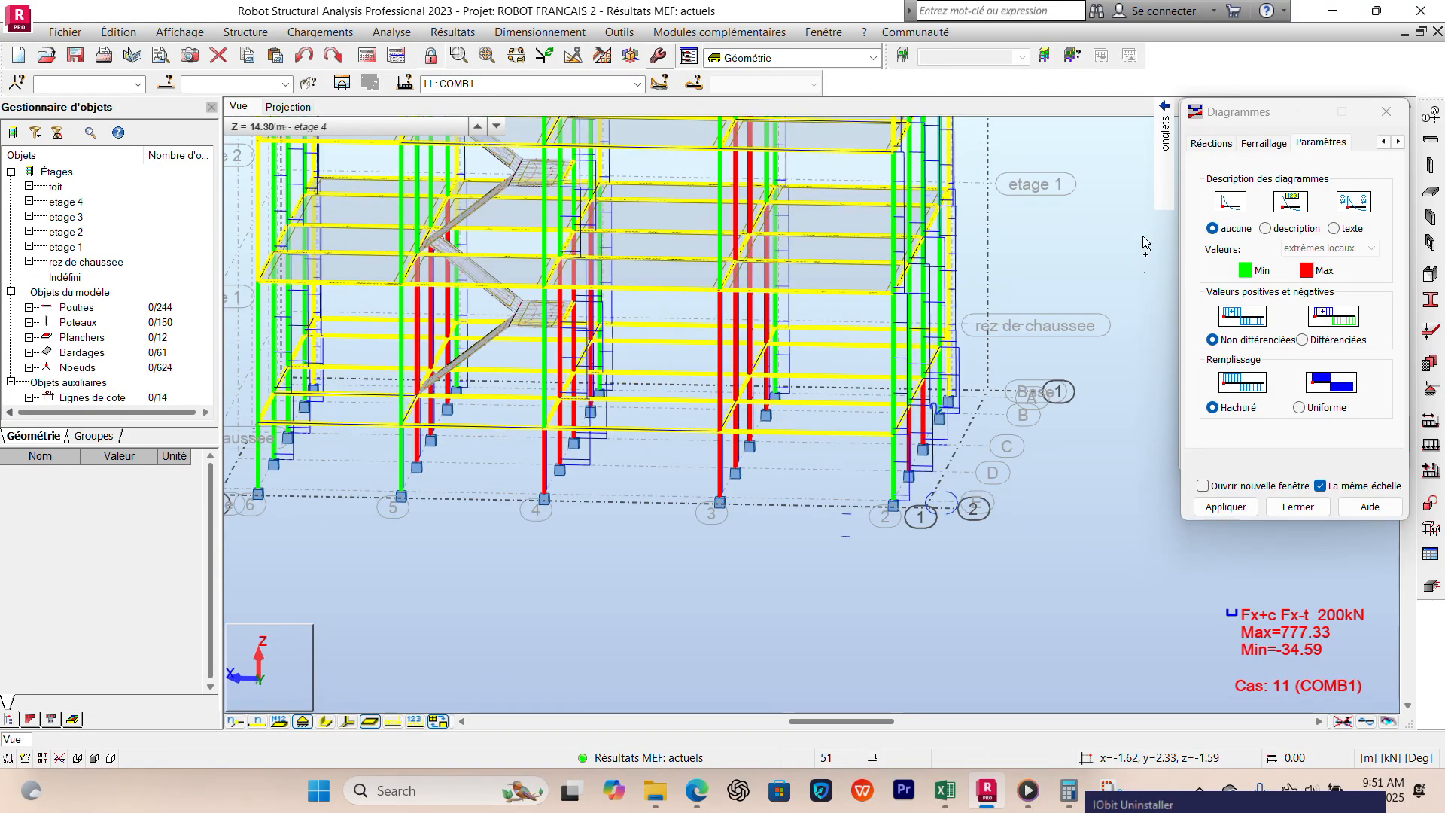
Step: Look over the panel map options and close the panel map and bar diagram settings
click(462, 32)
click(511, 138)
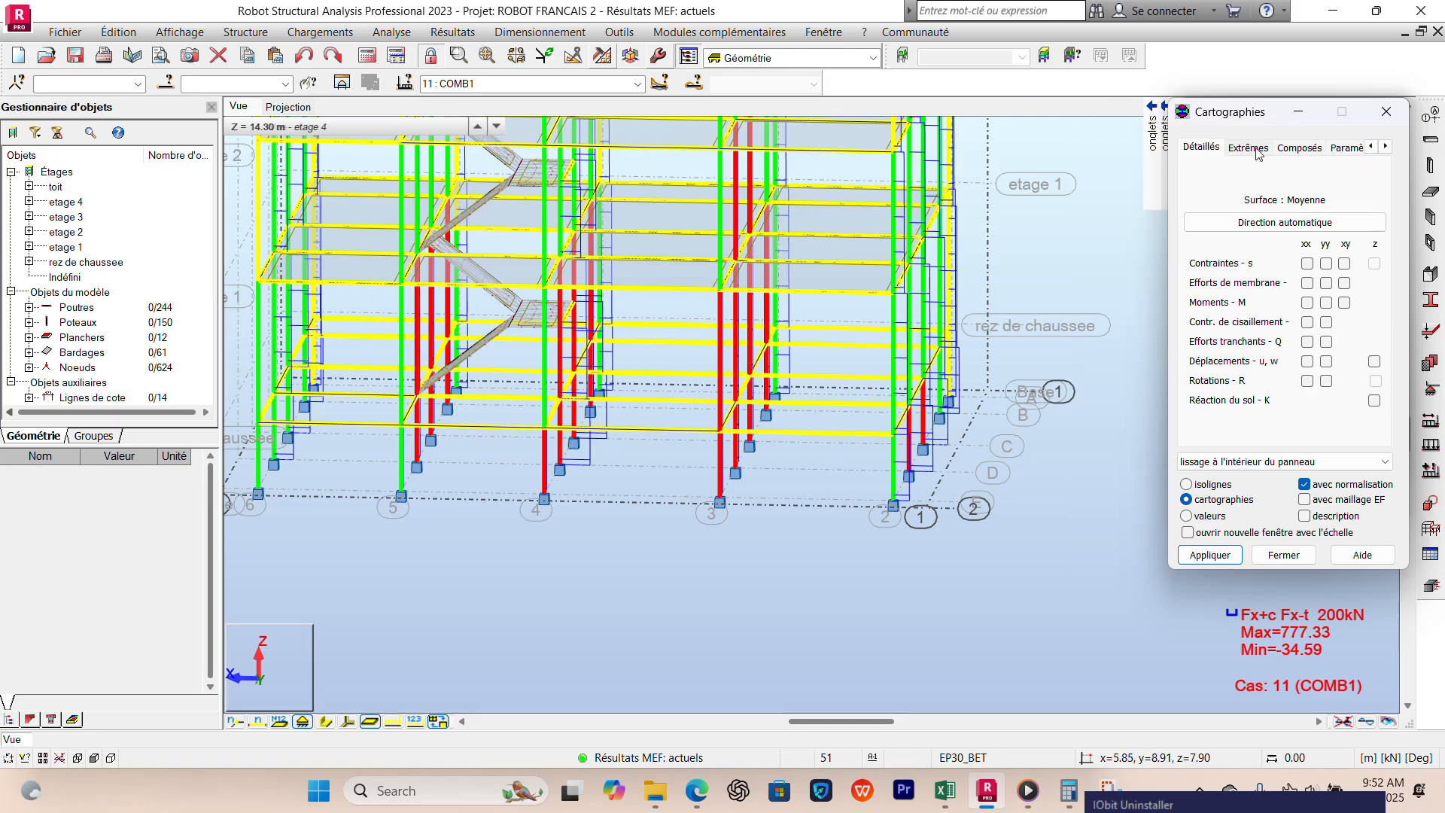
mouse_move(1153, 135)
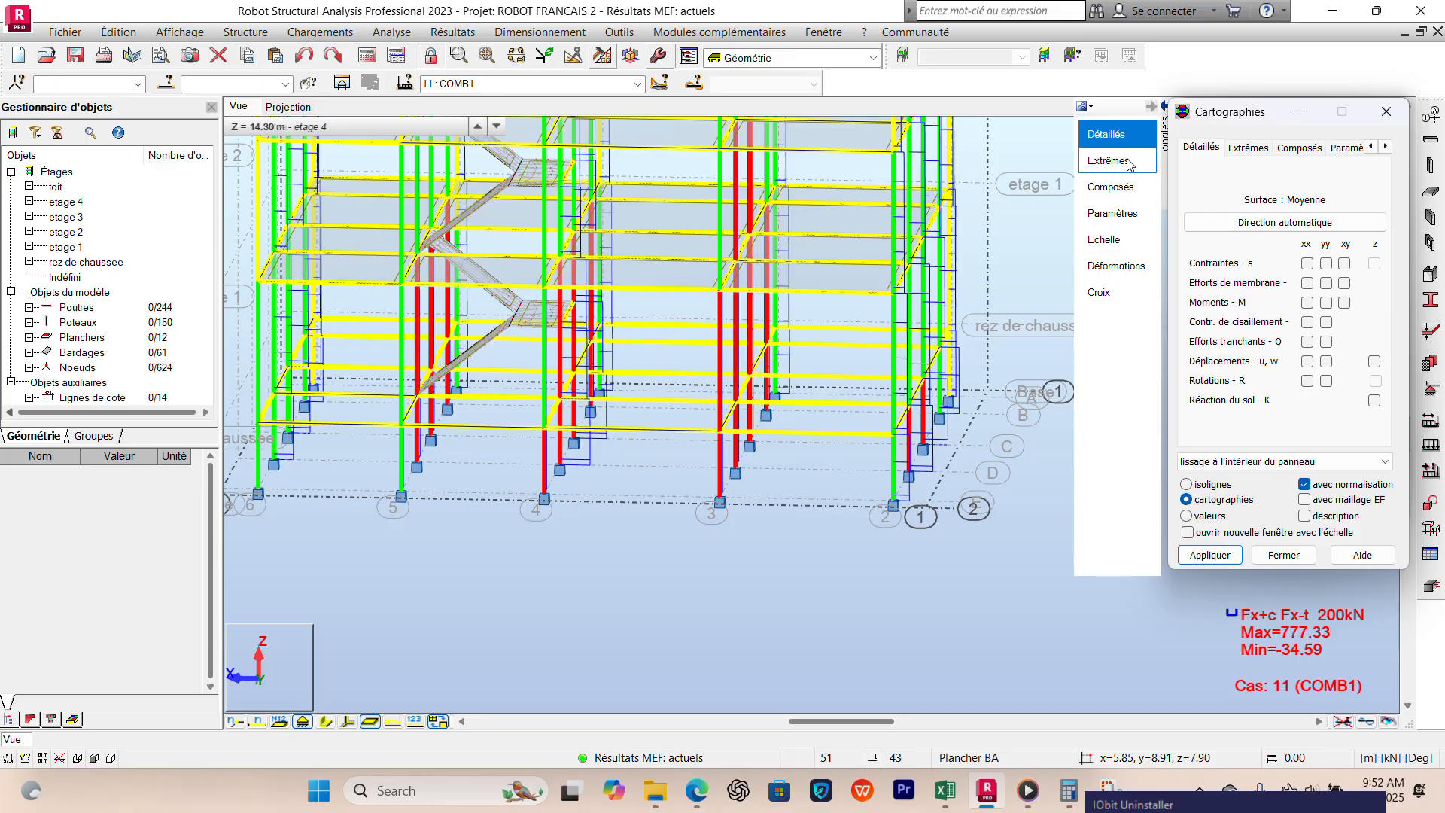
click(1387, 112)
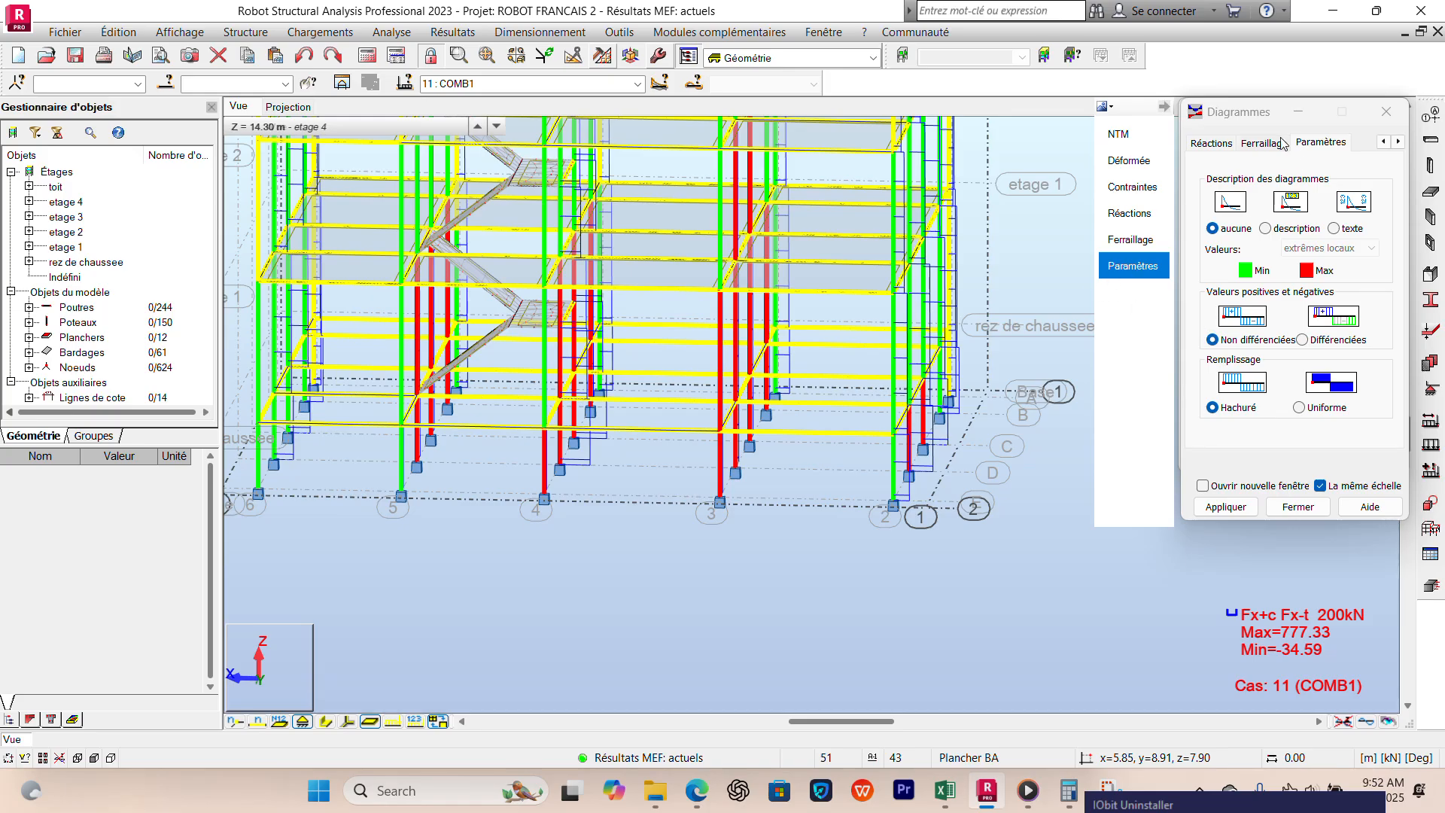
click(1386, 111)
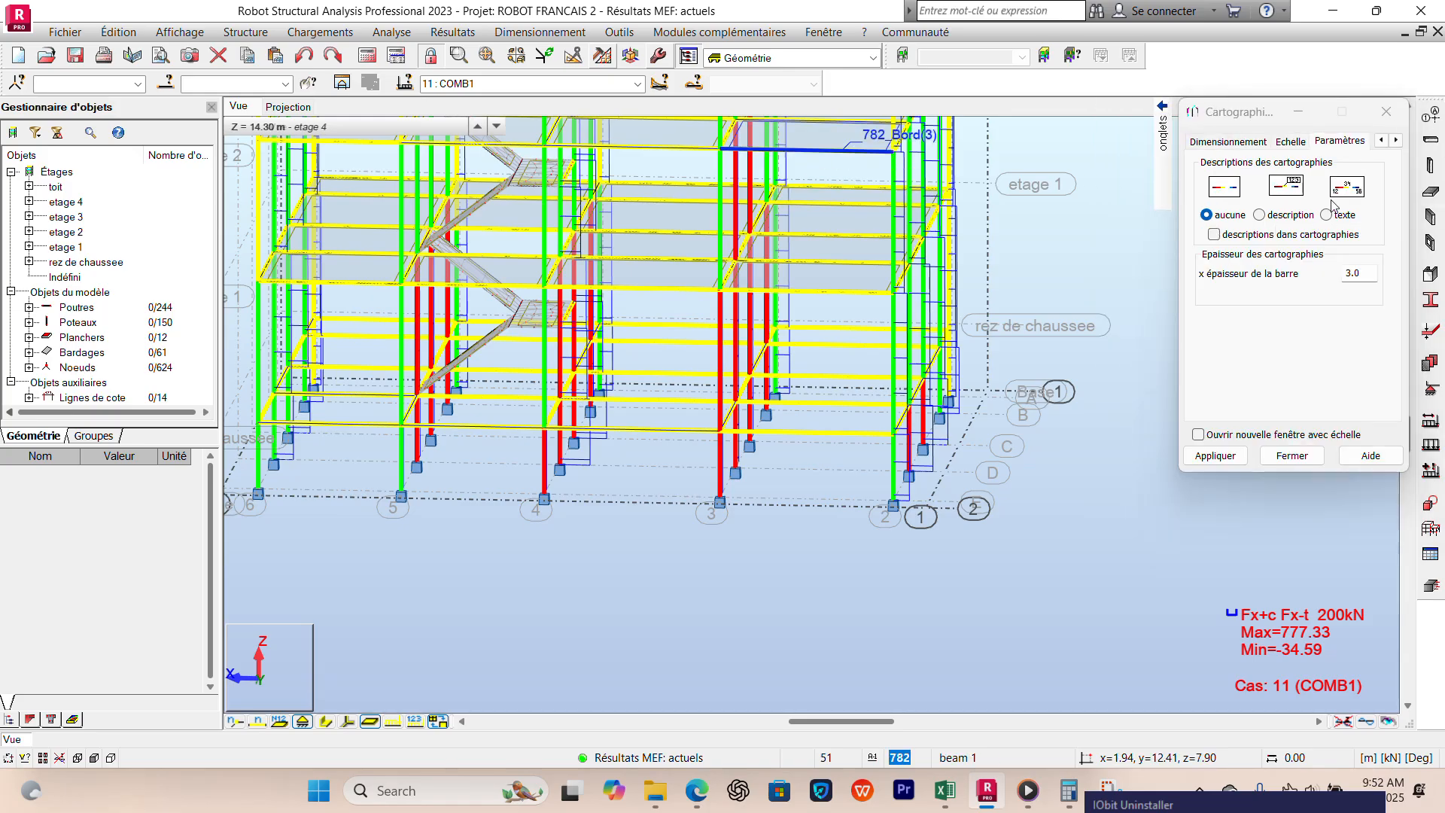
Step: Set the bar map colour scale to the Standard palette with 5 divisions
click(1303, 145)
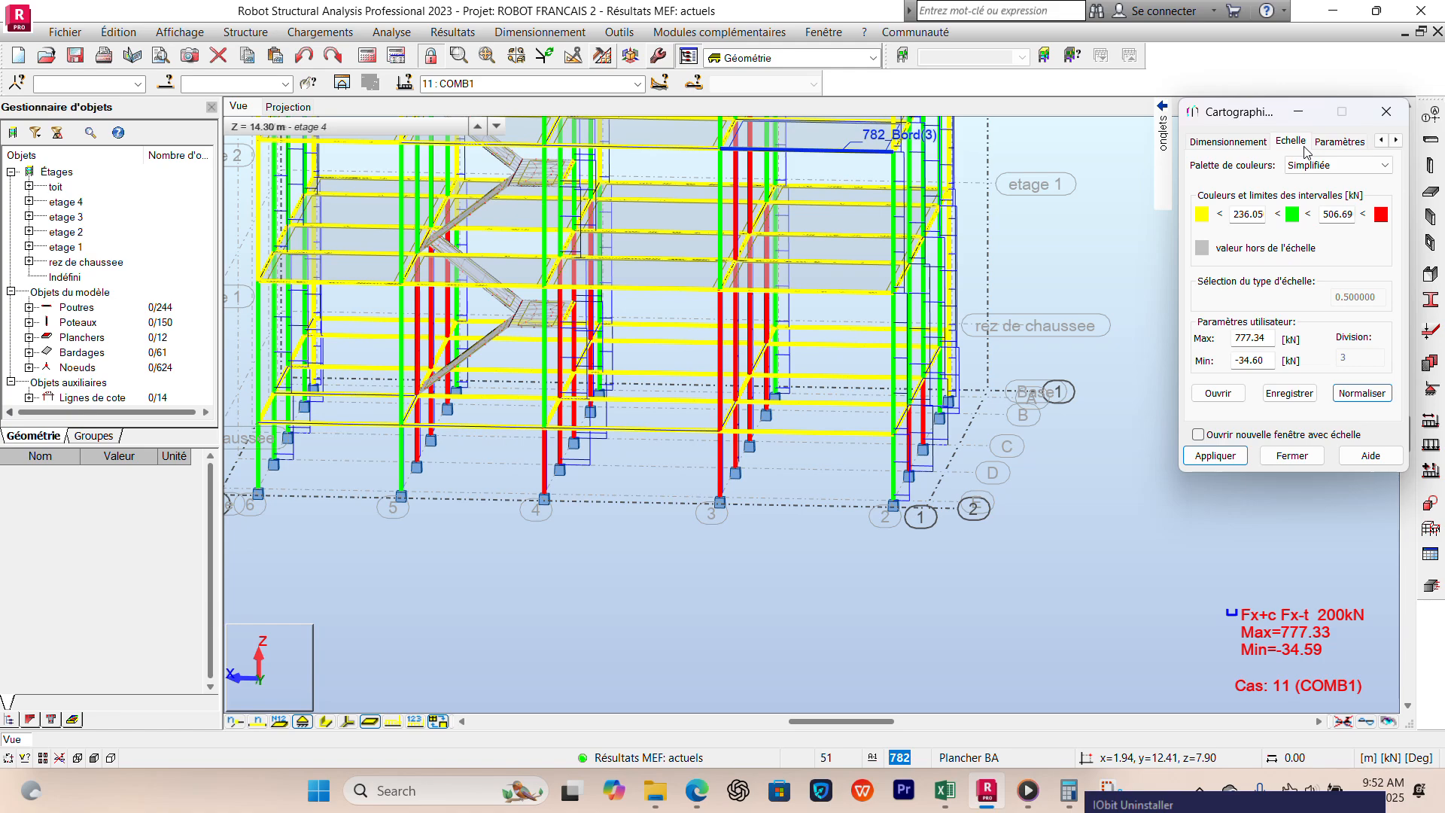
click(1363, 170)
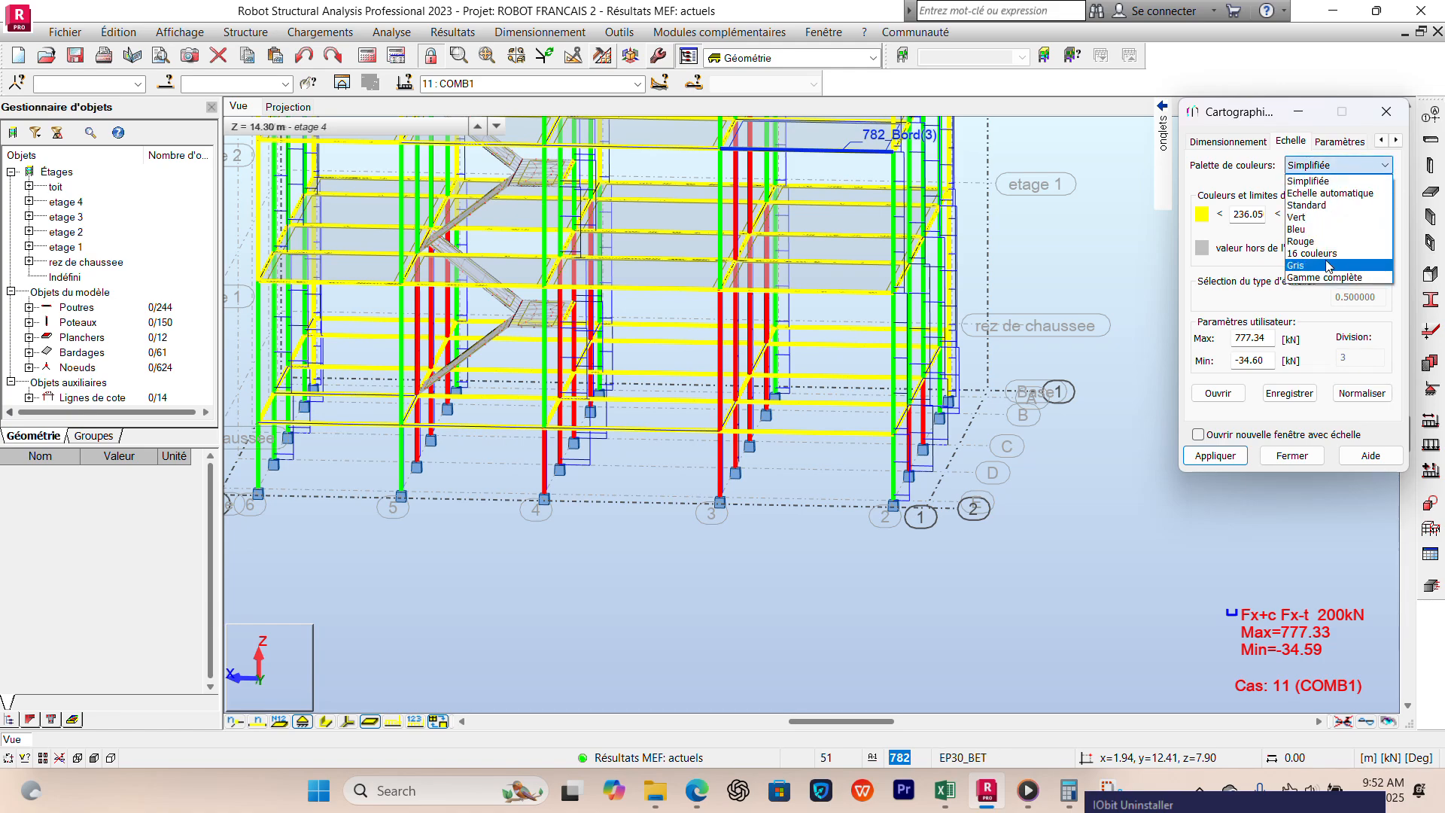
click(1330, 205)
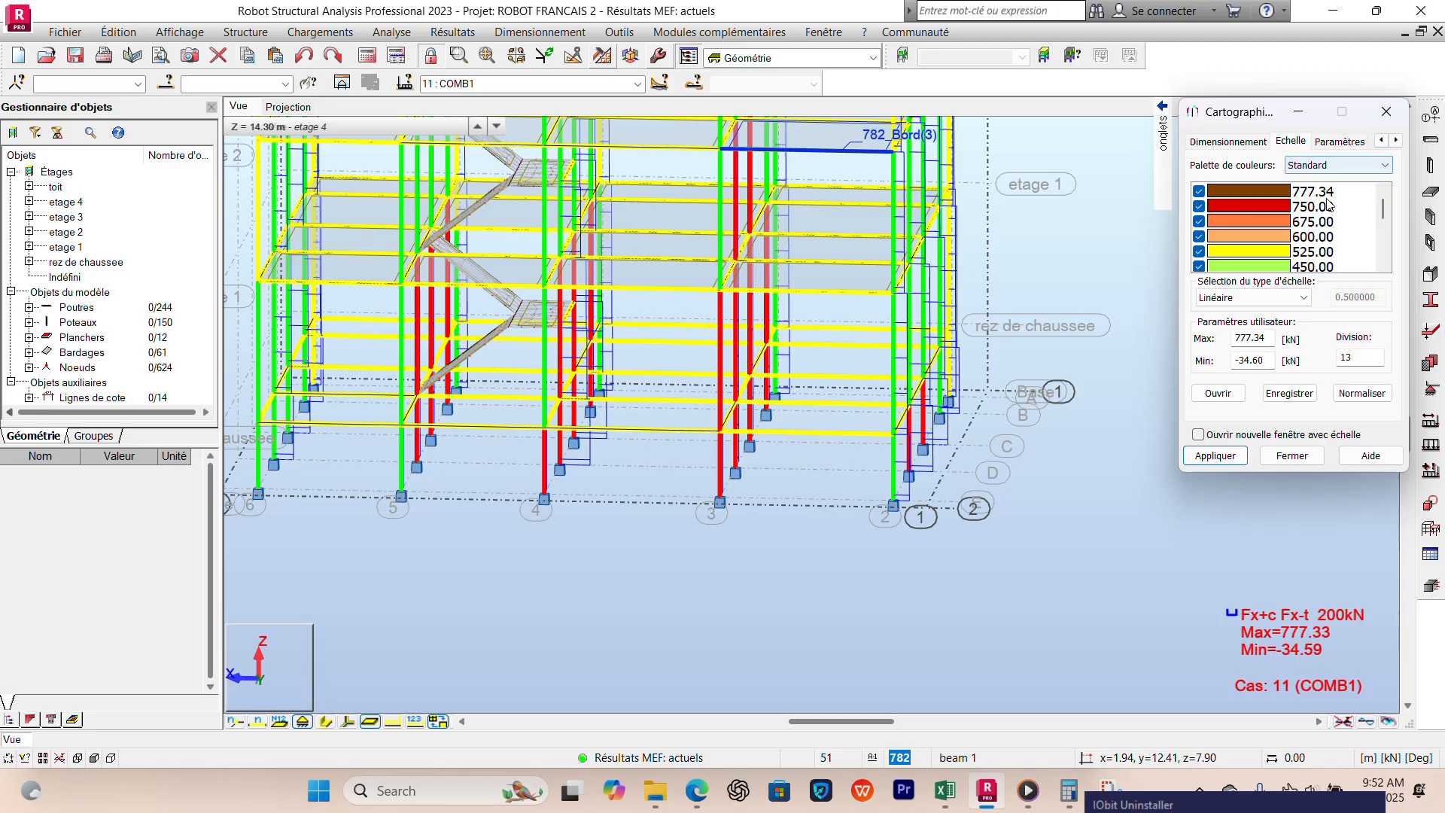
scroll(1242, 260, down, 2)
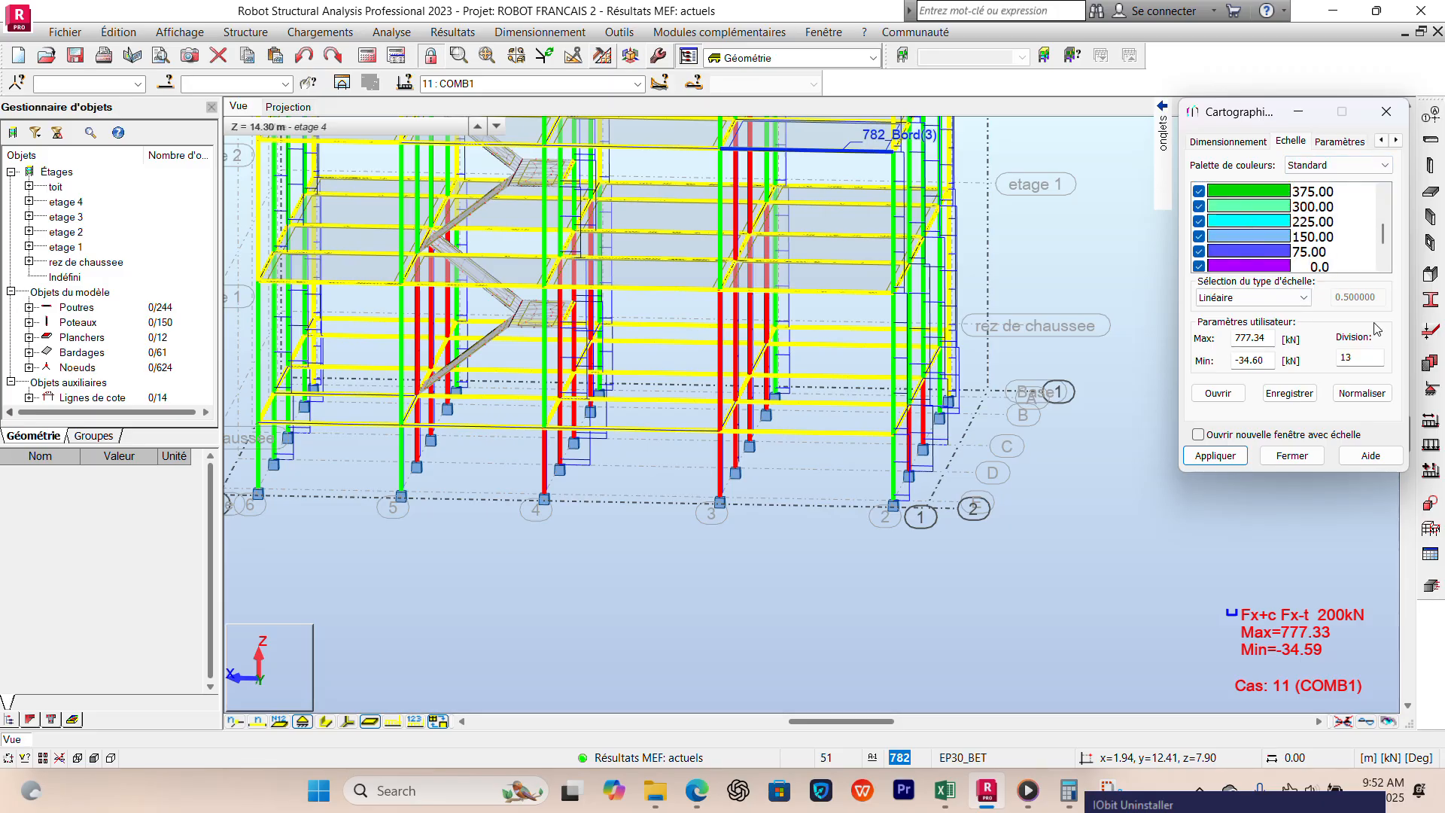
click(1370, 364)
double_click(1370, 364)
text(5)
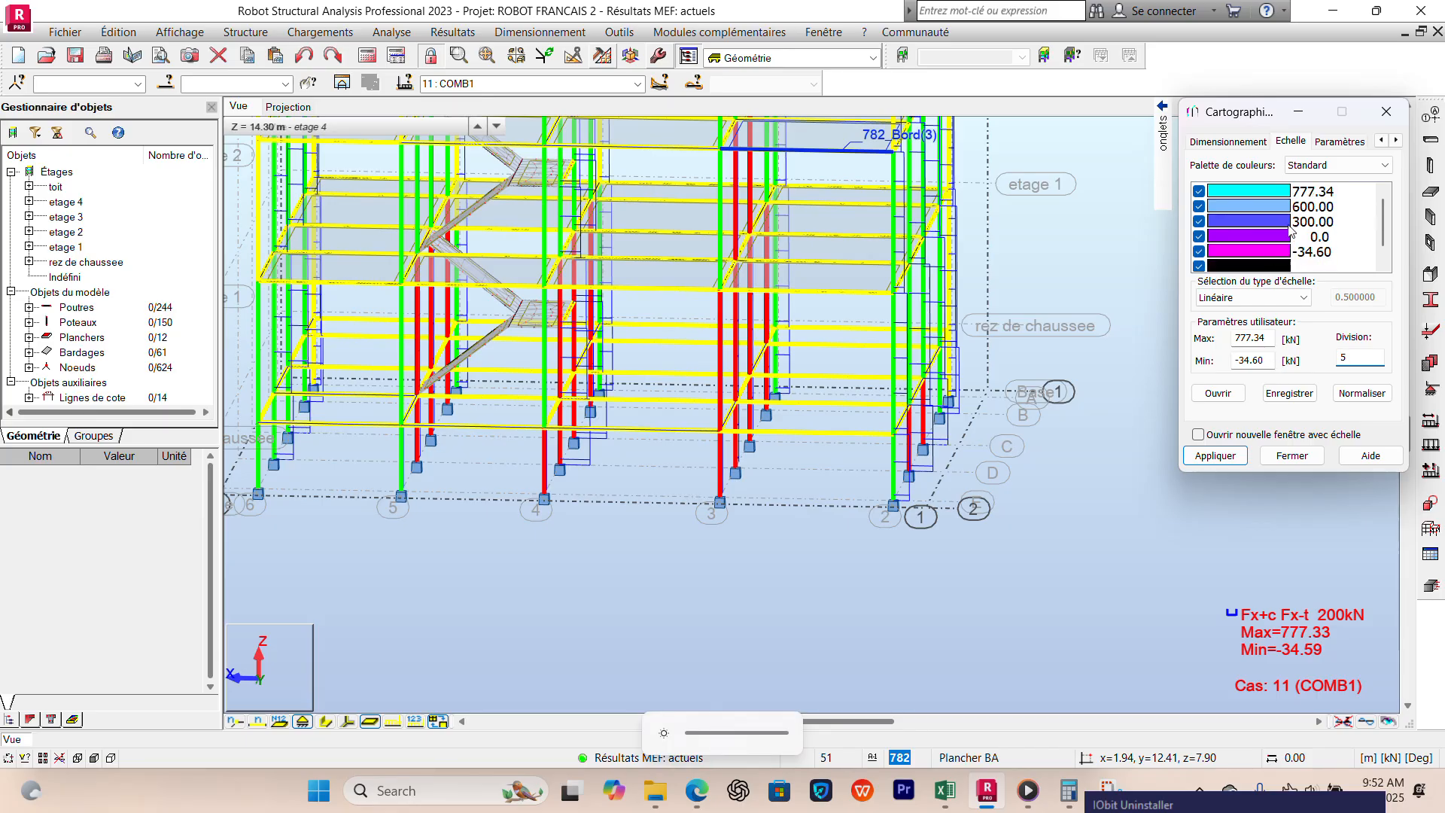
Step: Recolour the Fx colour scale with red for the first band, yellow for the third band and bright green for the fifth
double_click(1270, 197)
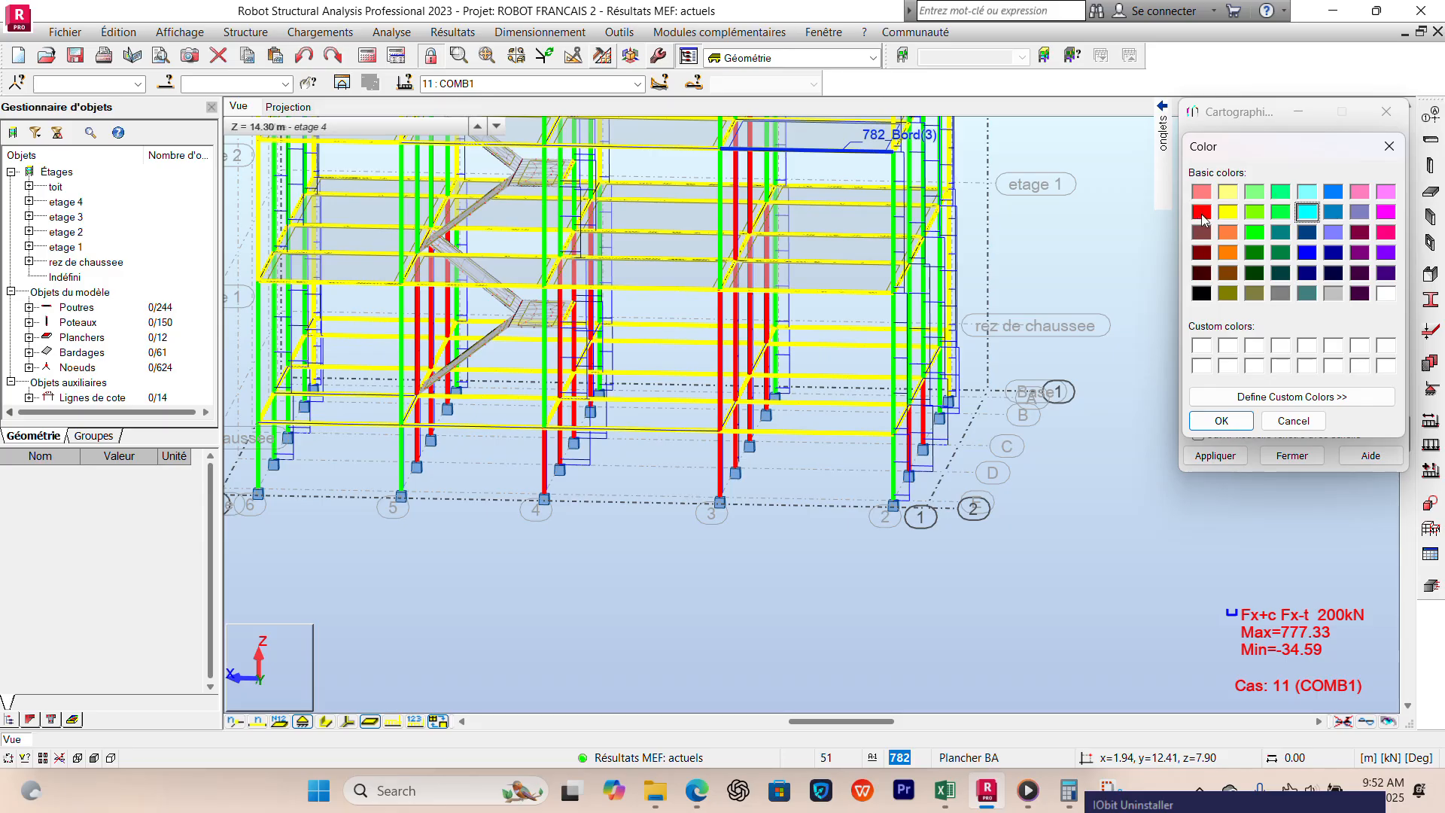
click(1202, 213)
click(1221, 420)
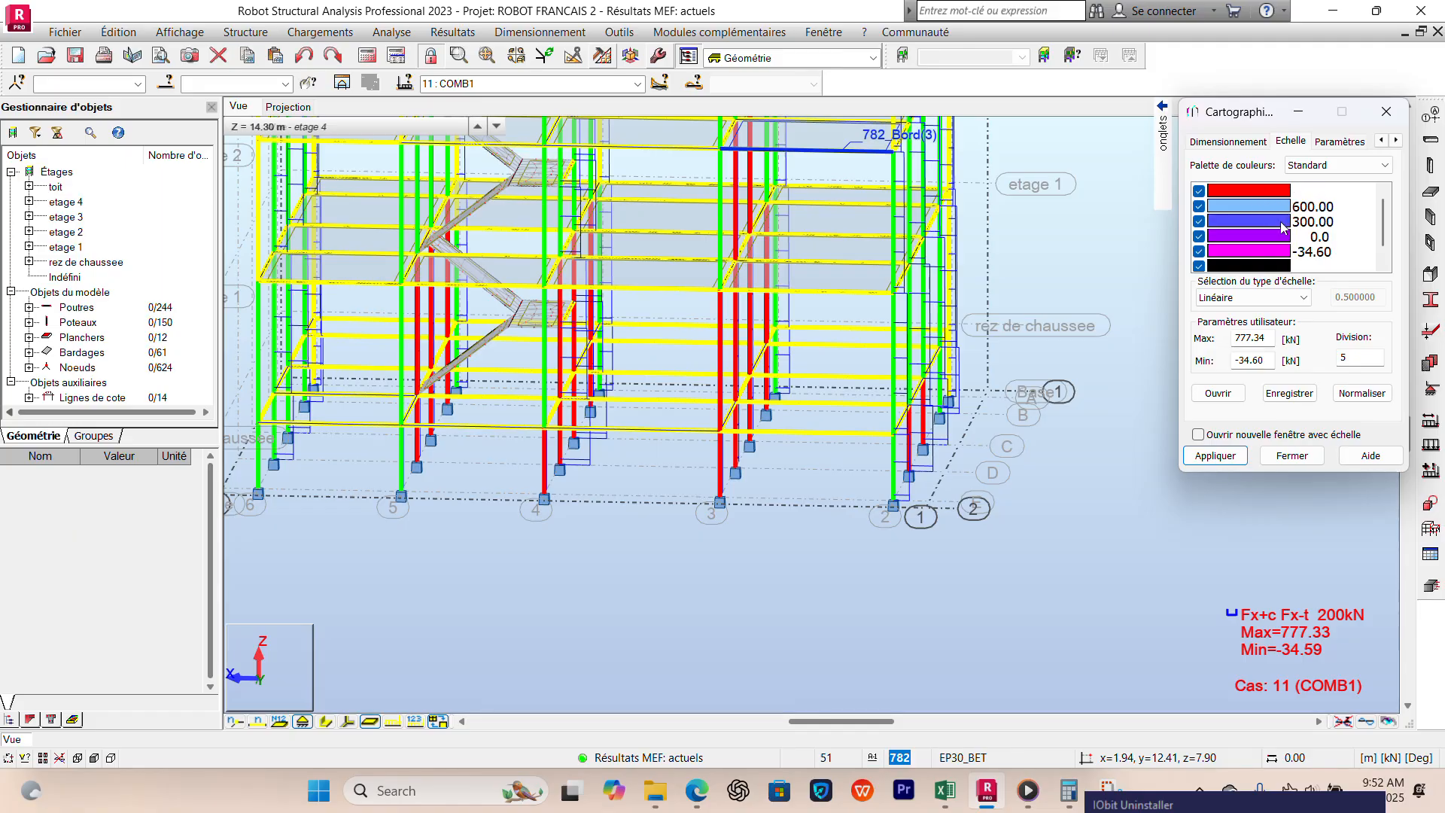
click(1283, 227)
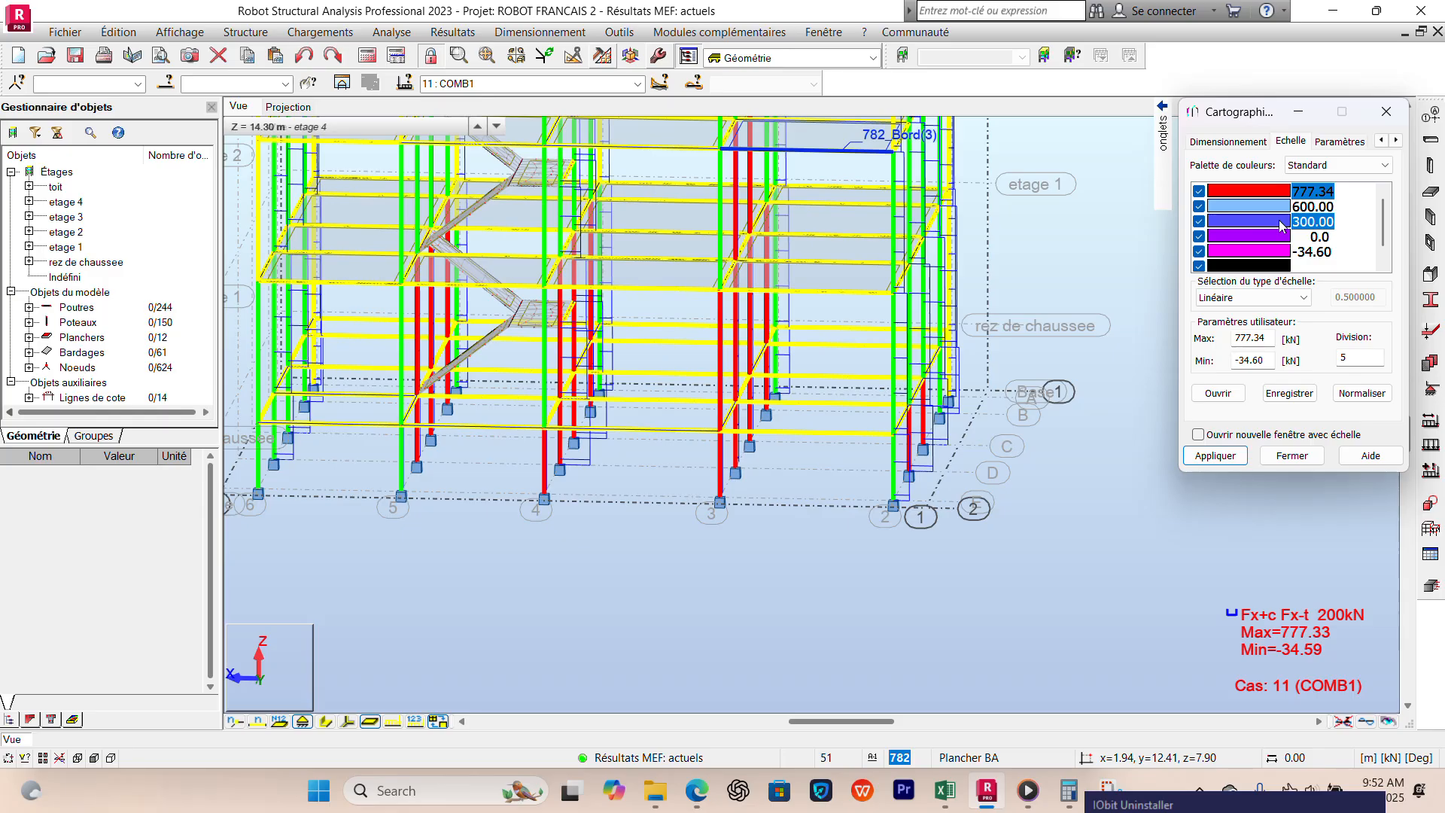
double_click(1268, 220)
click(1227, 213)
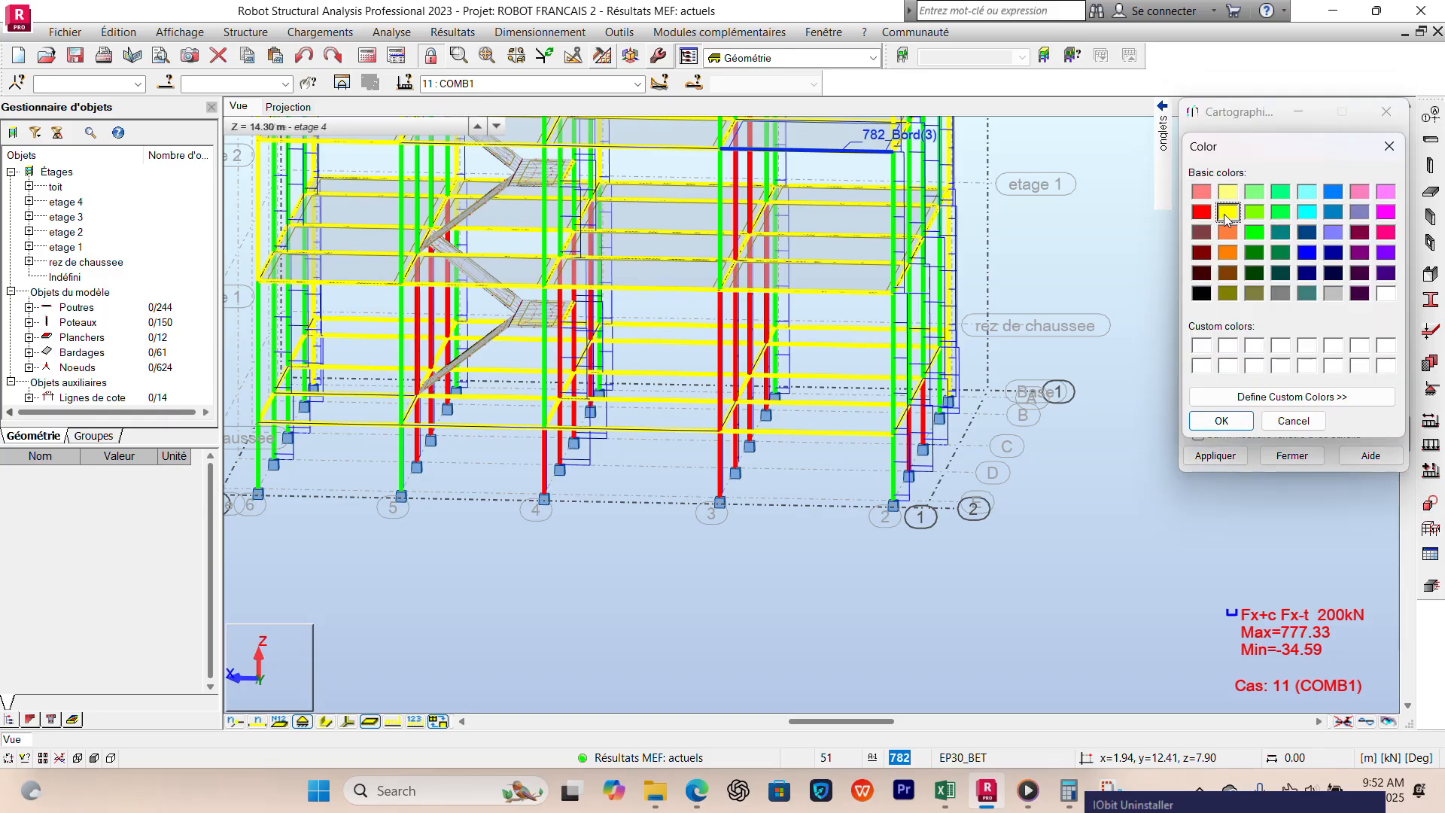
click(1221, 421)
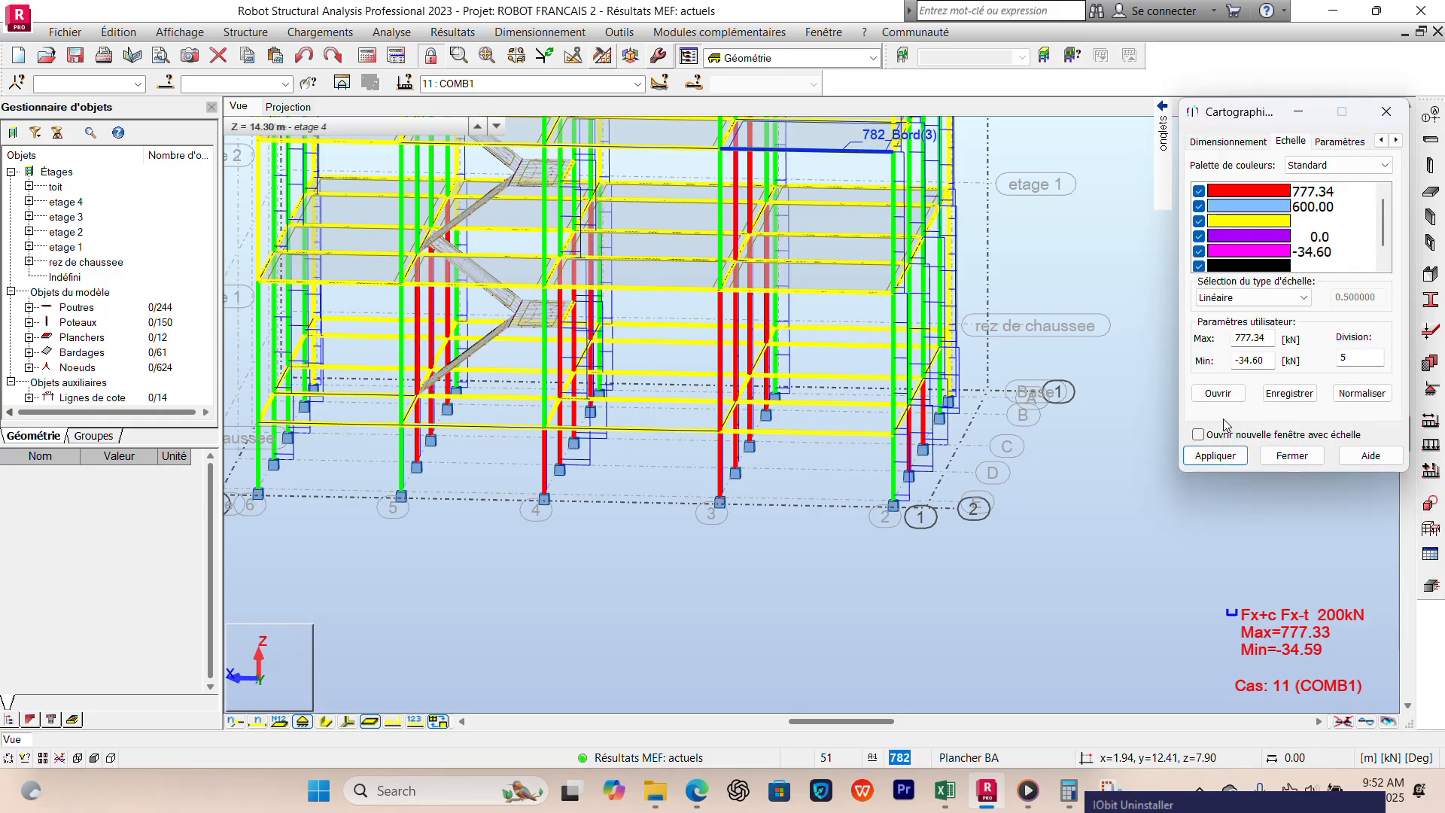
double_click(1268, 251)
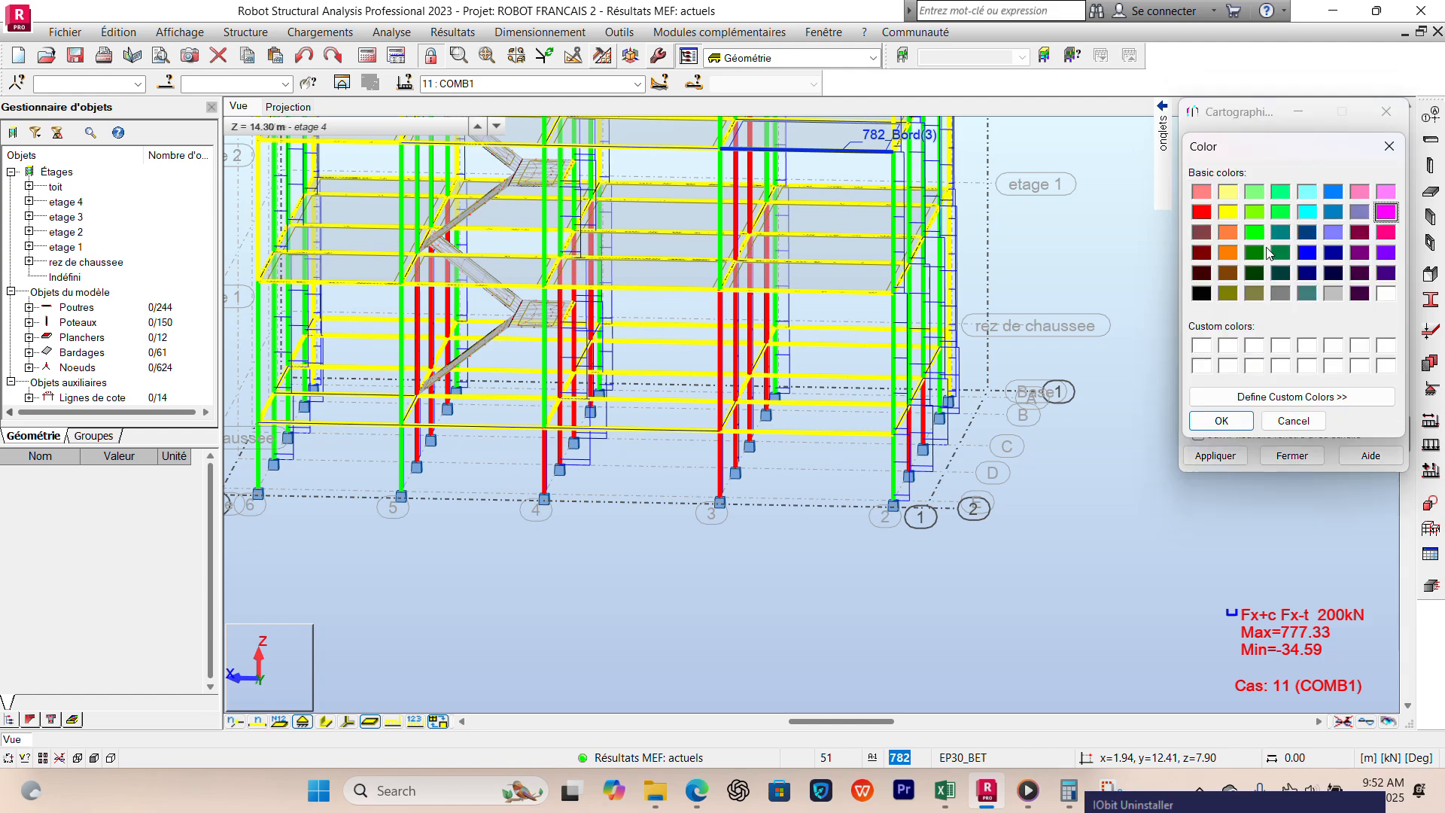
click(1253, 233)
click(1218, 421)
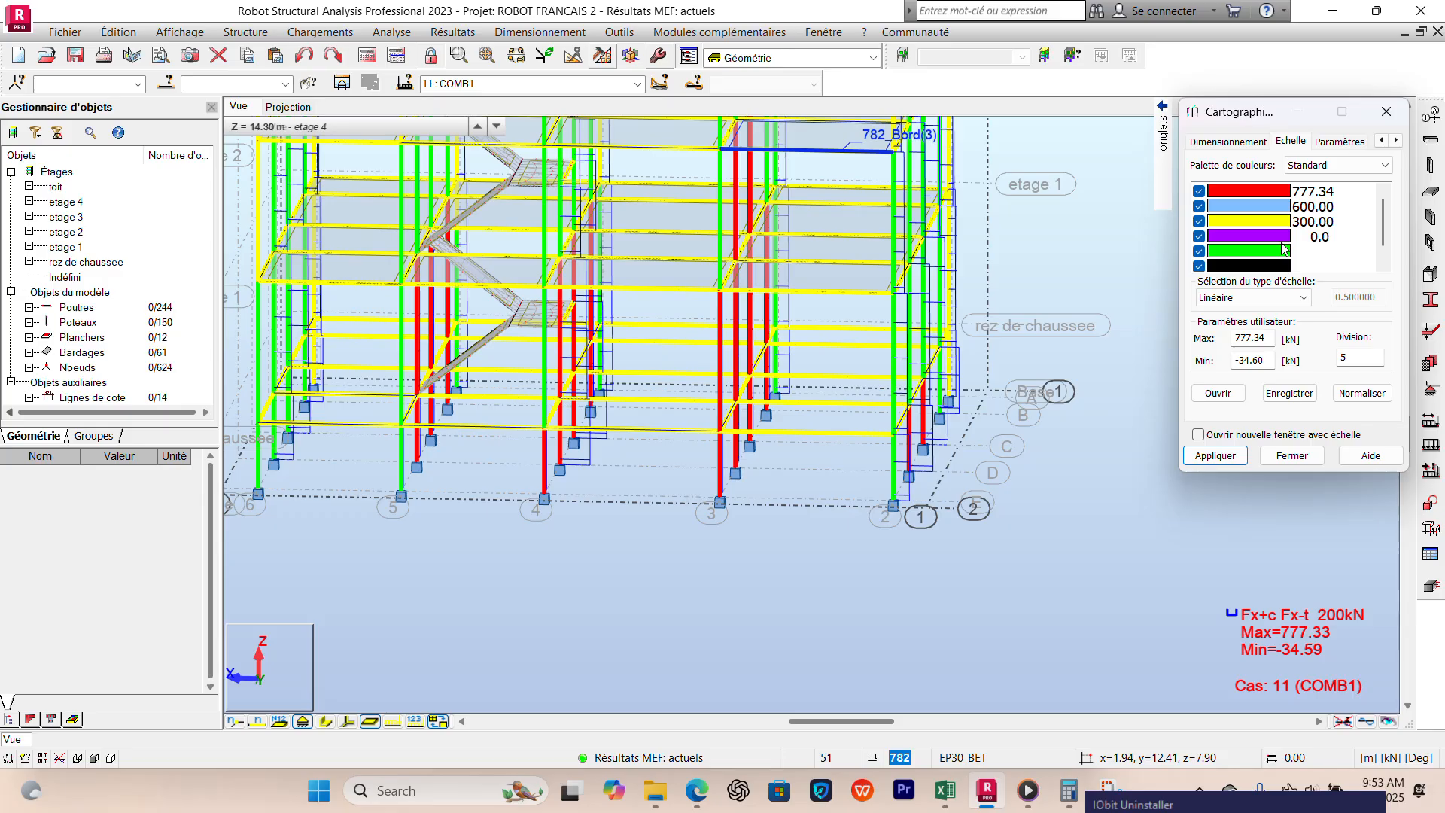
Step: Check the full list of scale bands, normalise the scale and apply the recoloured Fx map to the bars
scroll(1272, 220, down, 1)
scroll(1272, 221, up, 1)
scroll(1275, 242, down, 1)
scroll(1275, 241, down, 1)
scroll(1275, 241, up, 1)
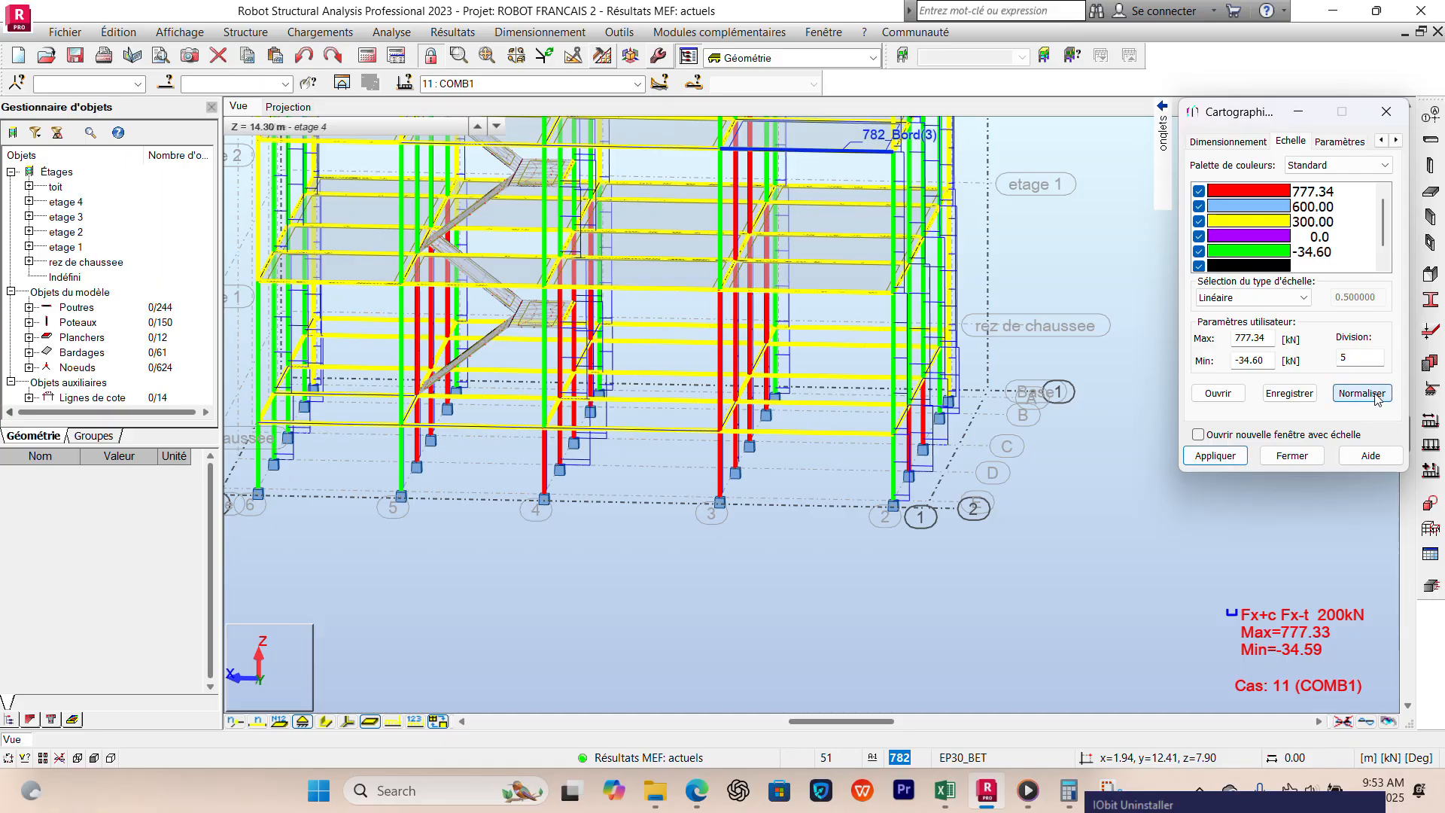
click(1215, 459)
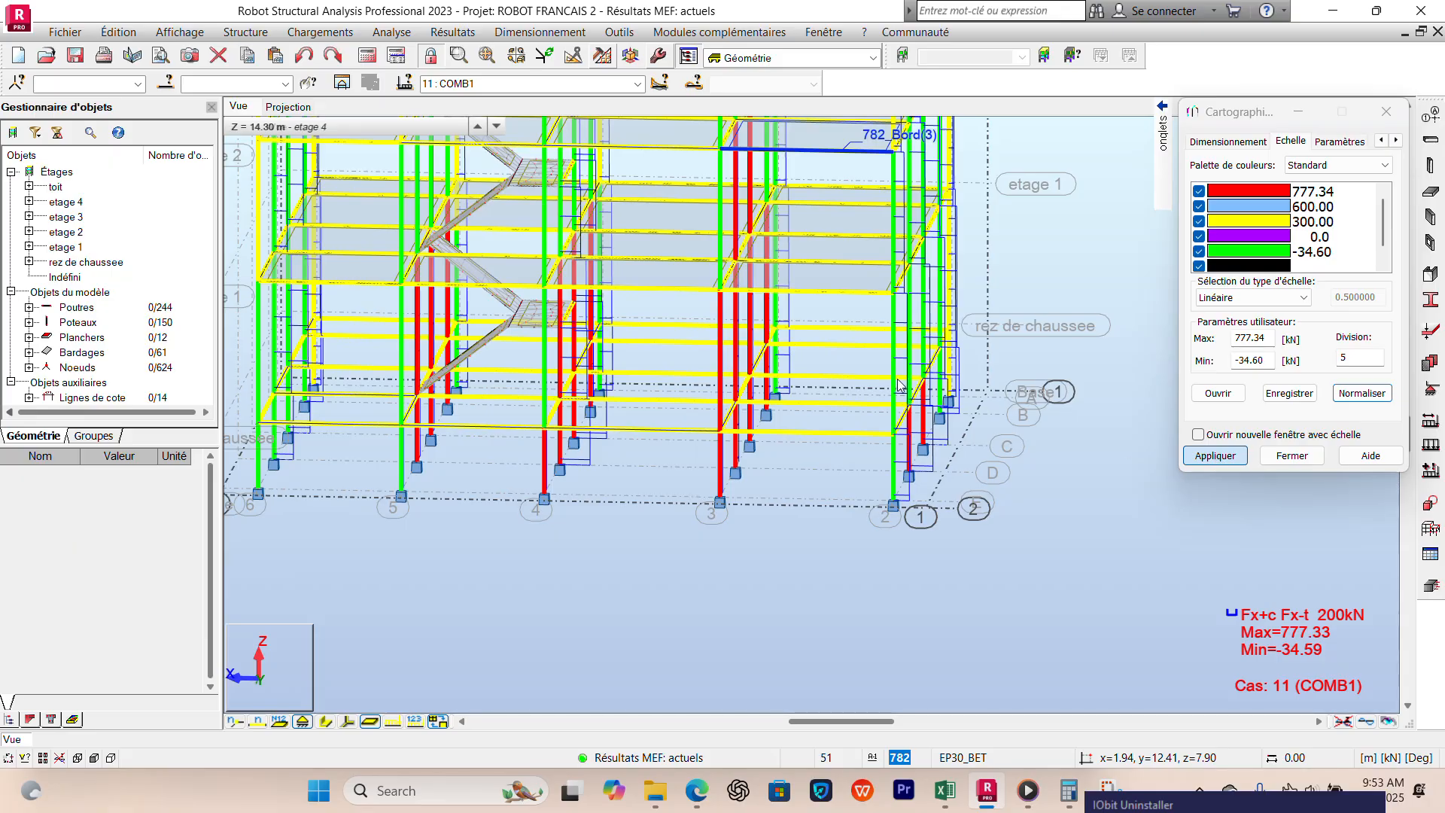
Step: Reselect load case 11: COMB1 and examine the Fx colours on columns and beams from several sides of the building
shift+scroll(776, 540, down, 5)
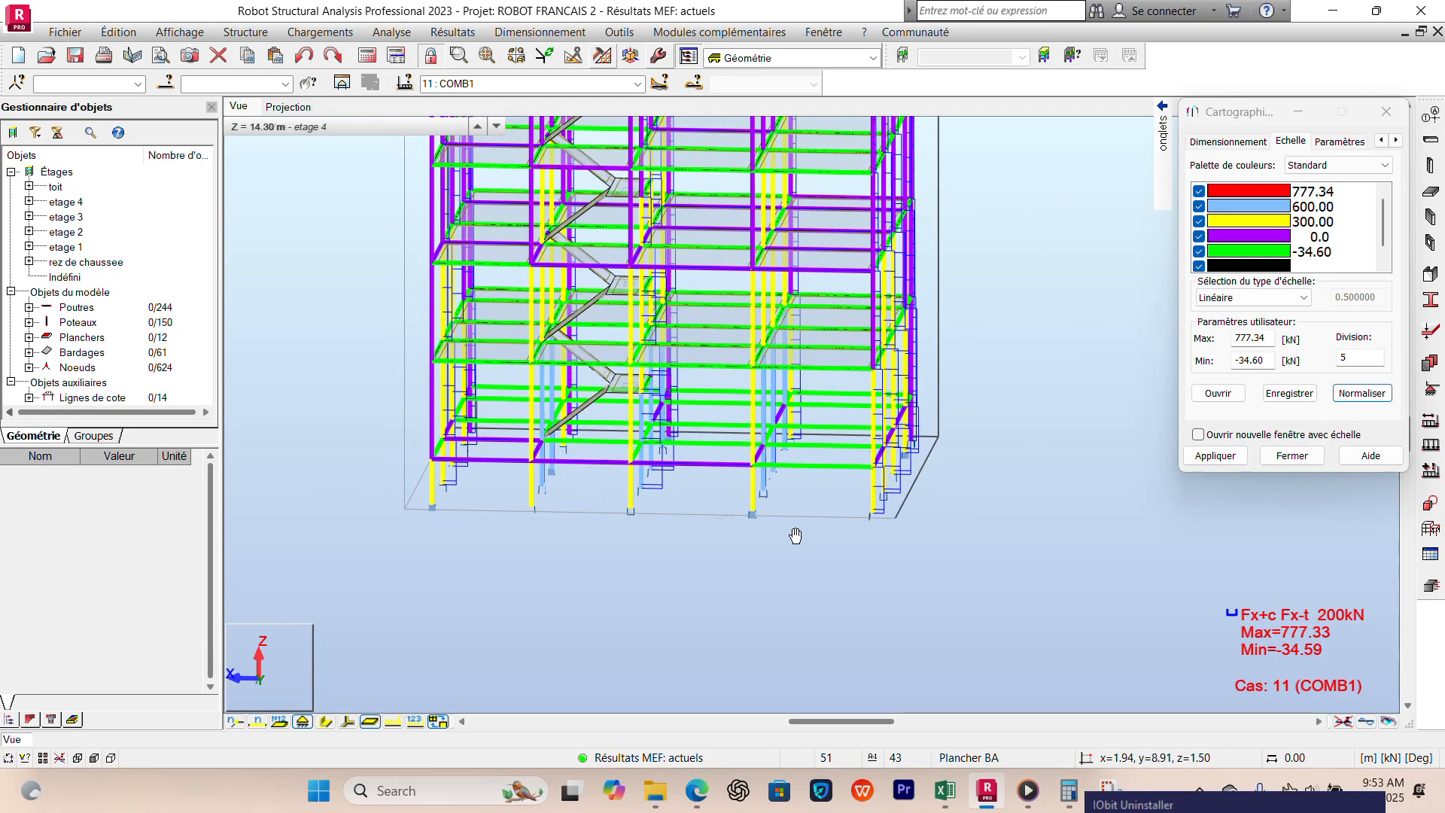
shift+middle_drag(798, 534, 855, 532)
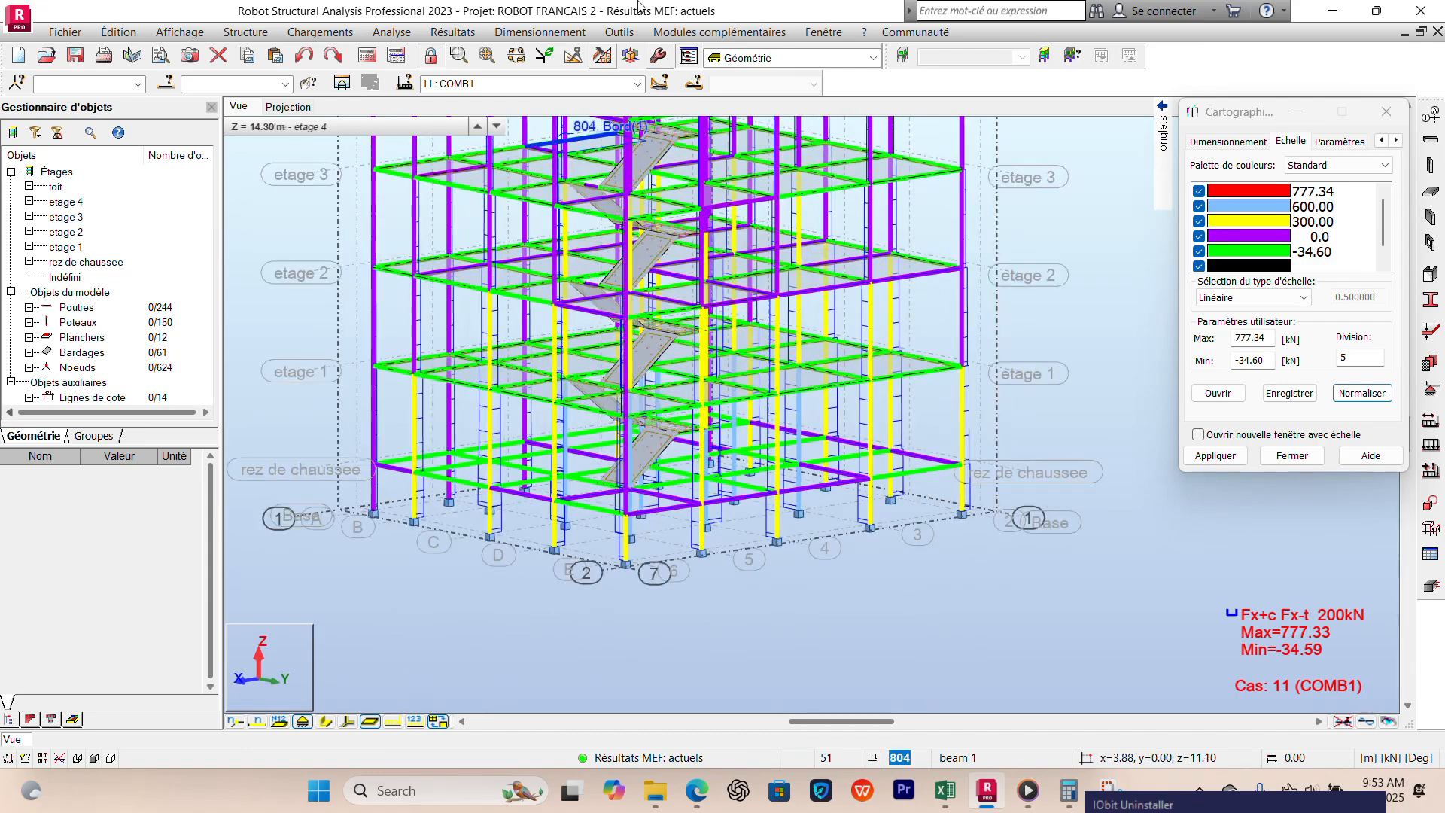
click(637, 85)
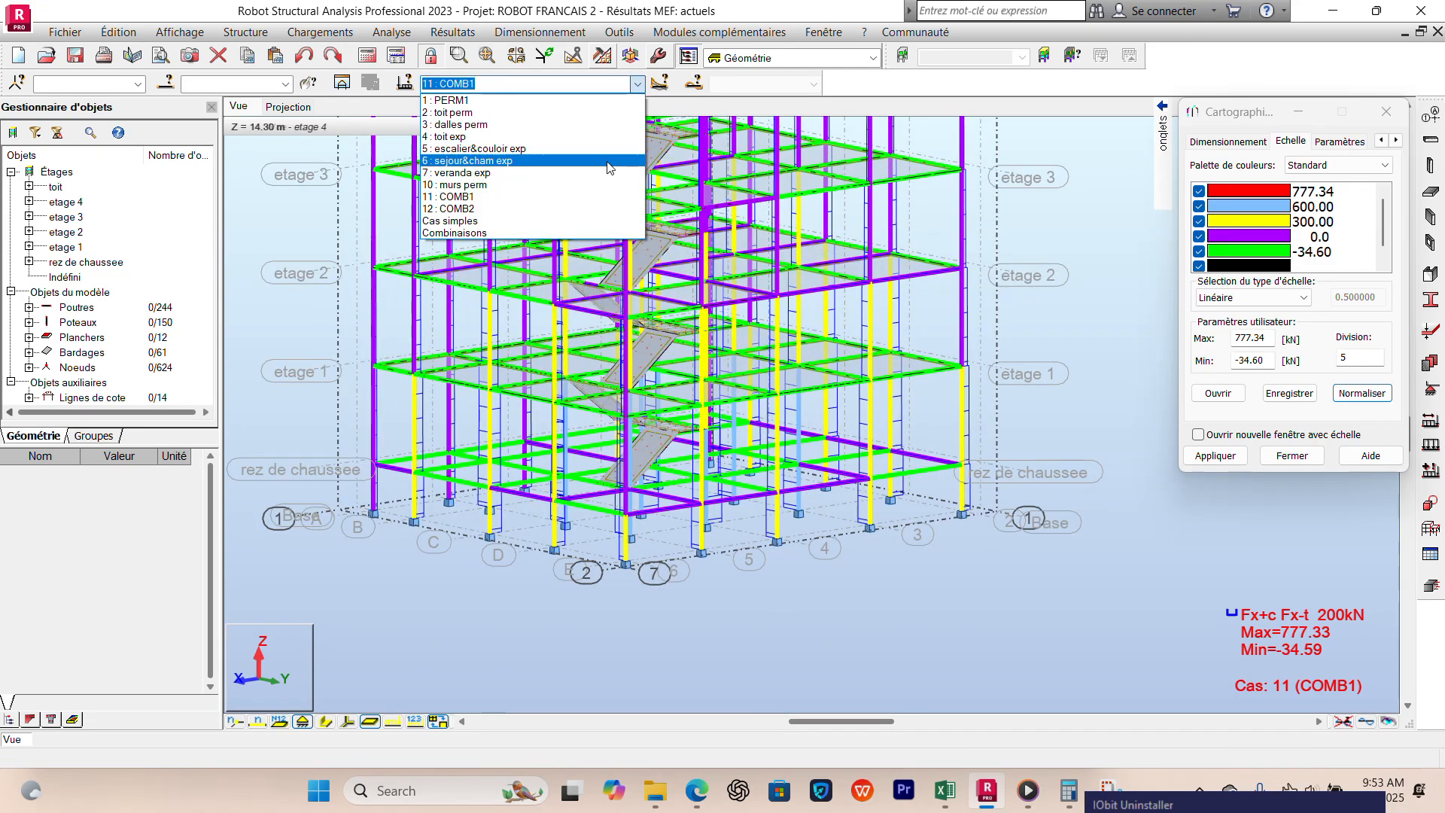
click(527, 196)
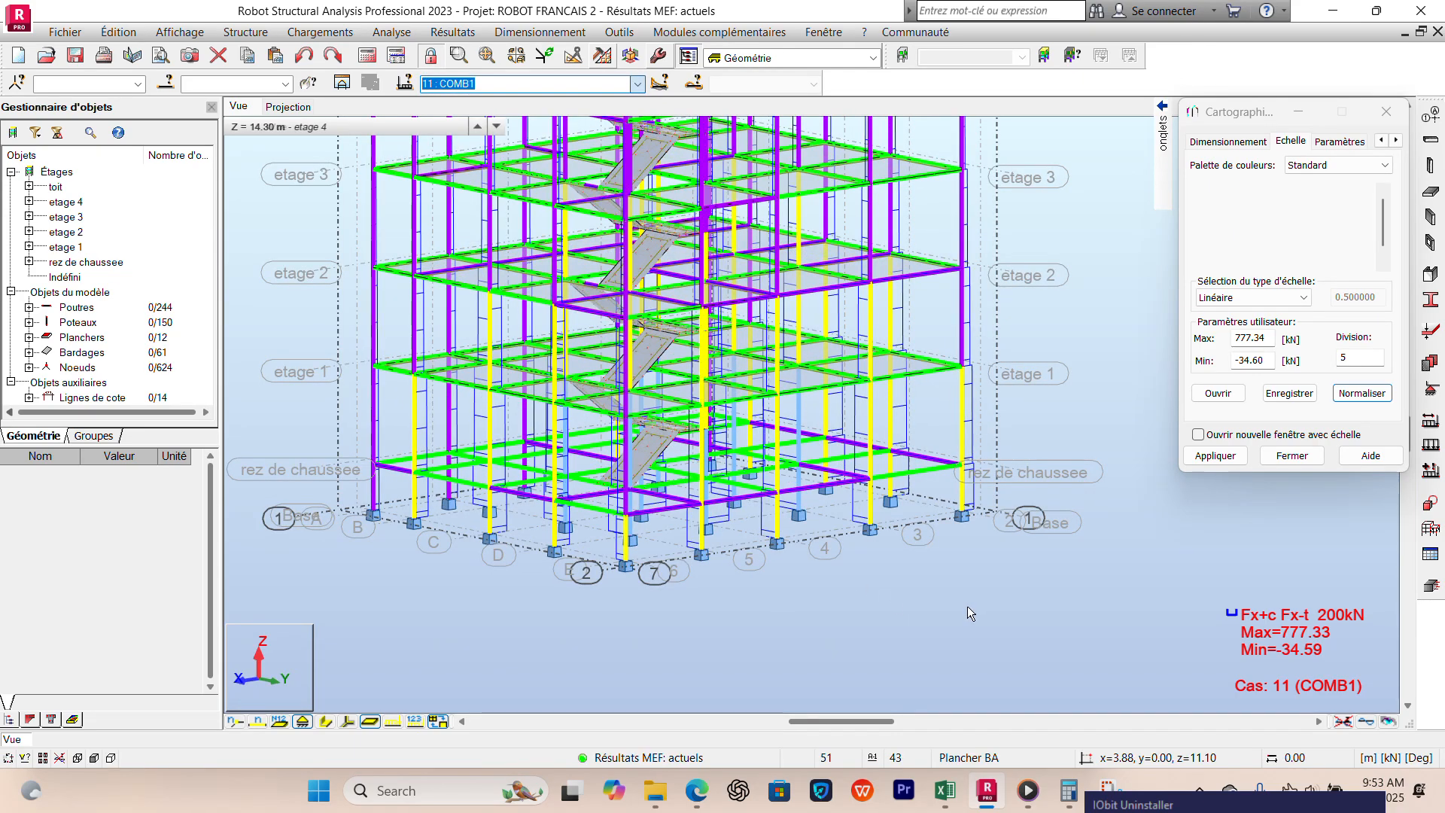
shift+middle_drag(1027, 544, 951, 612)
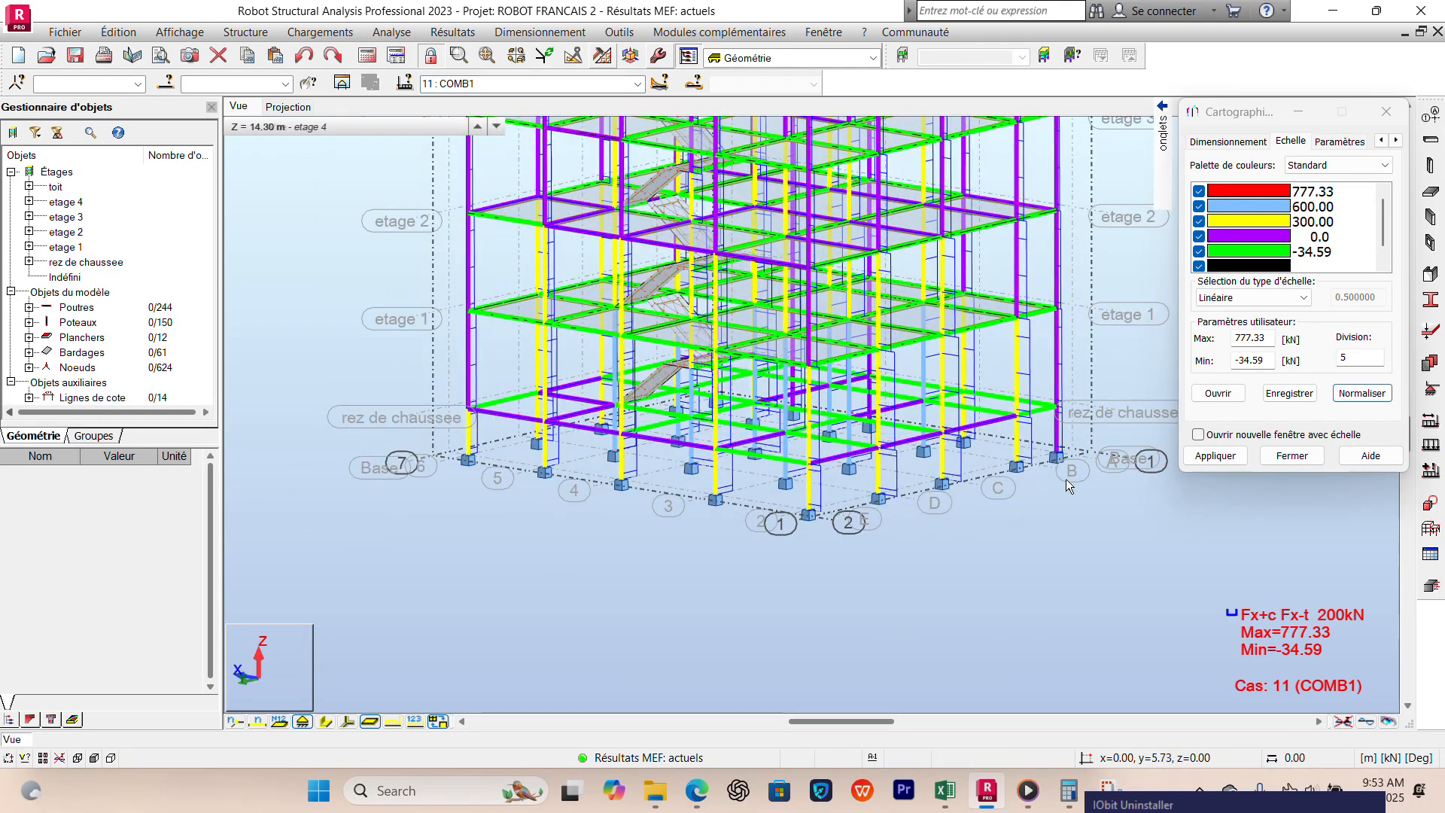
shift+middle_drag(923, 543, 951, 538)
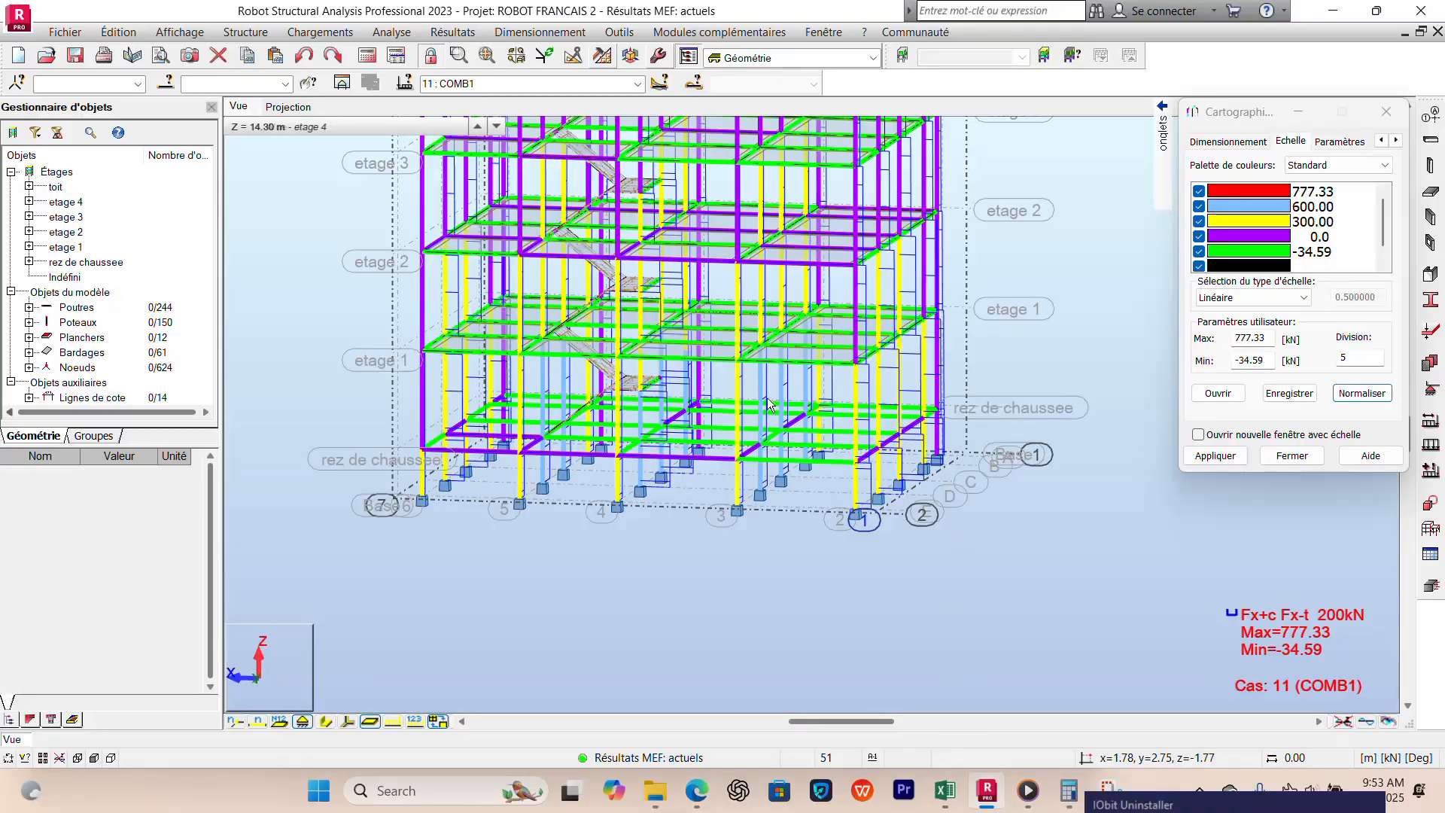
Step: Recolour the scale's second band red and its first band light cyan, normalise the scale and apply the Fx map
double_click(1255, 208)
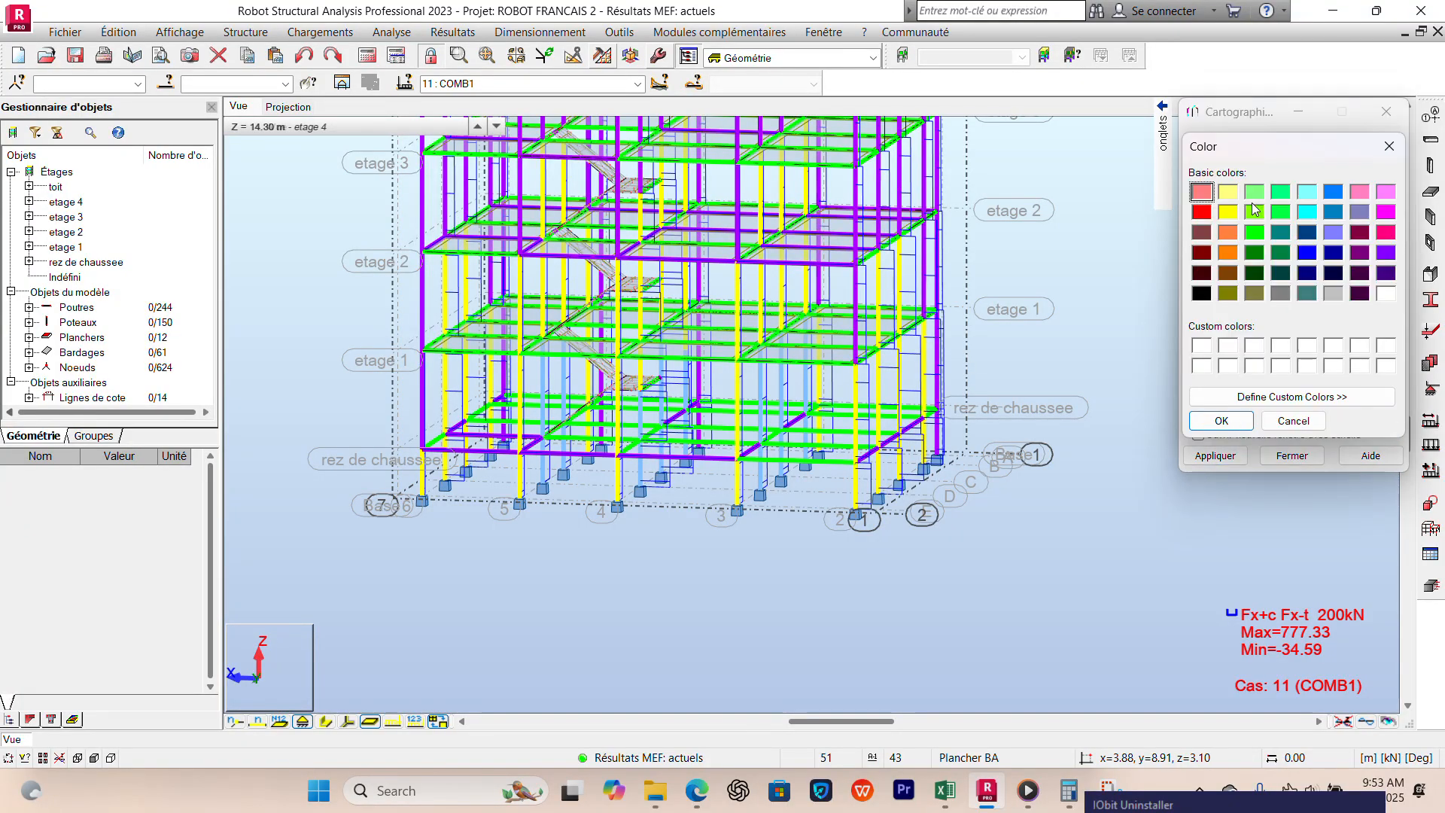
click(1203, 212)
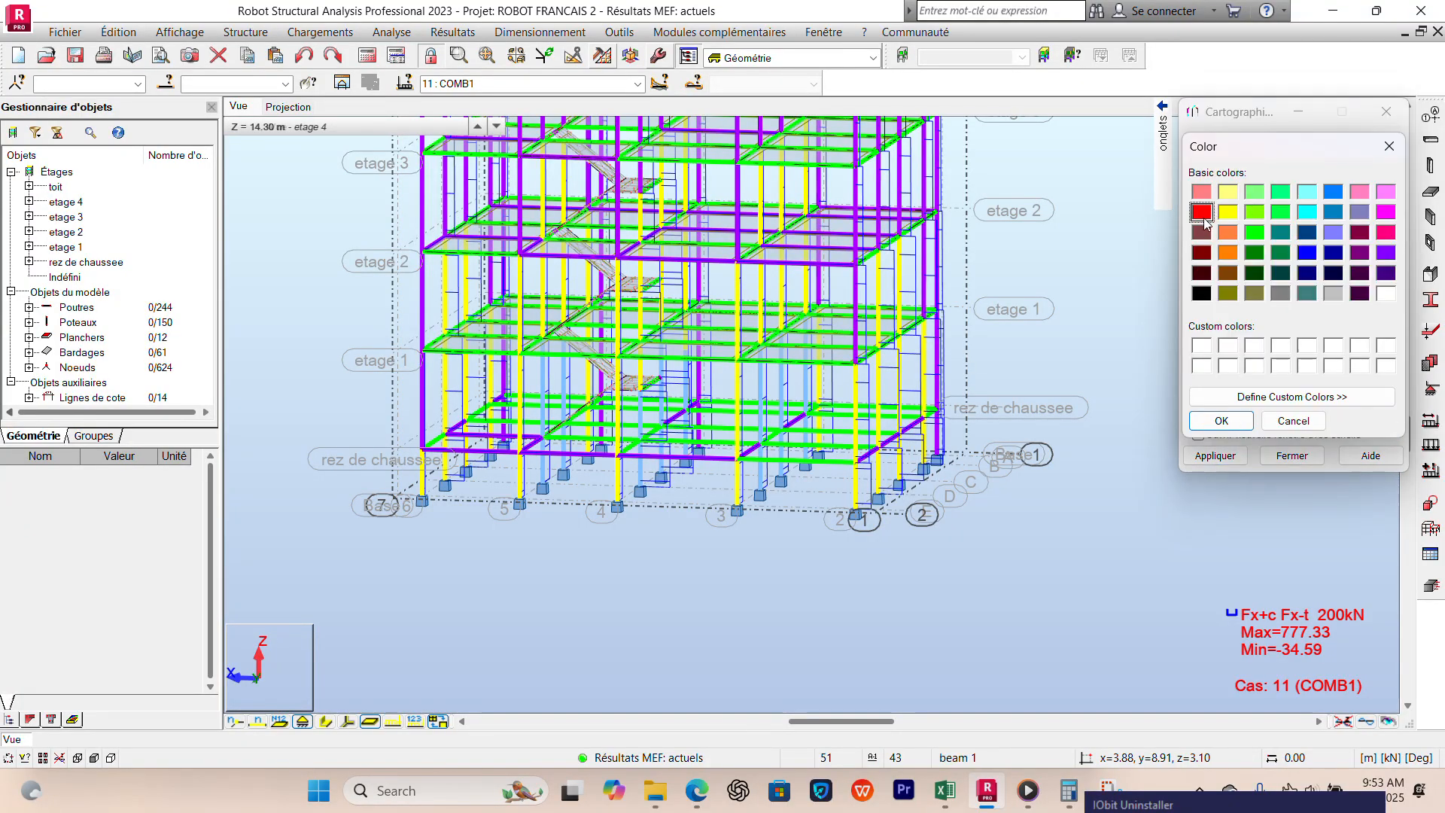
click(1220, 419)
double_click(1253, 192)
click(1308, 192)
click(1222, 420)
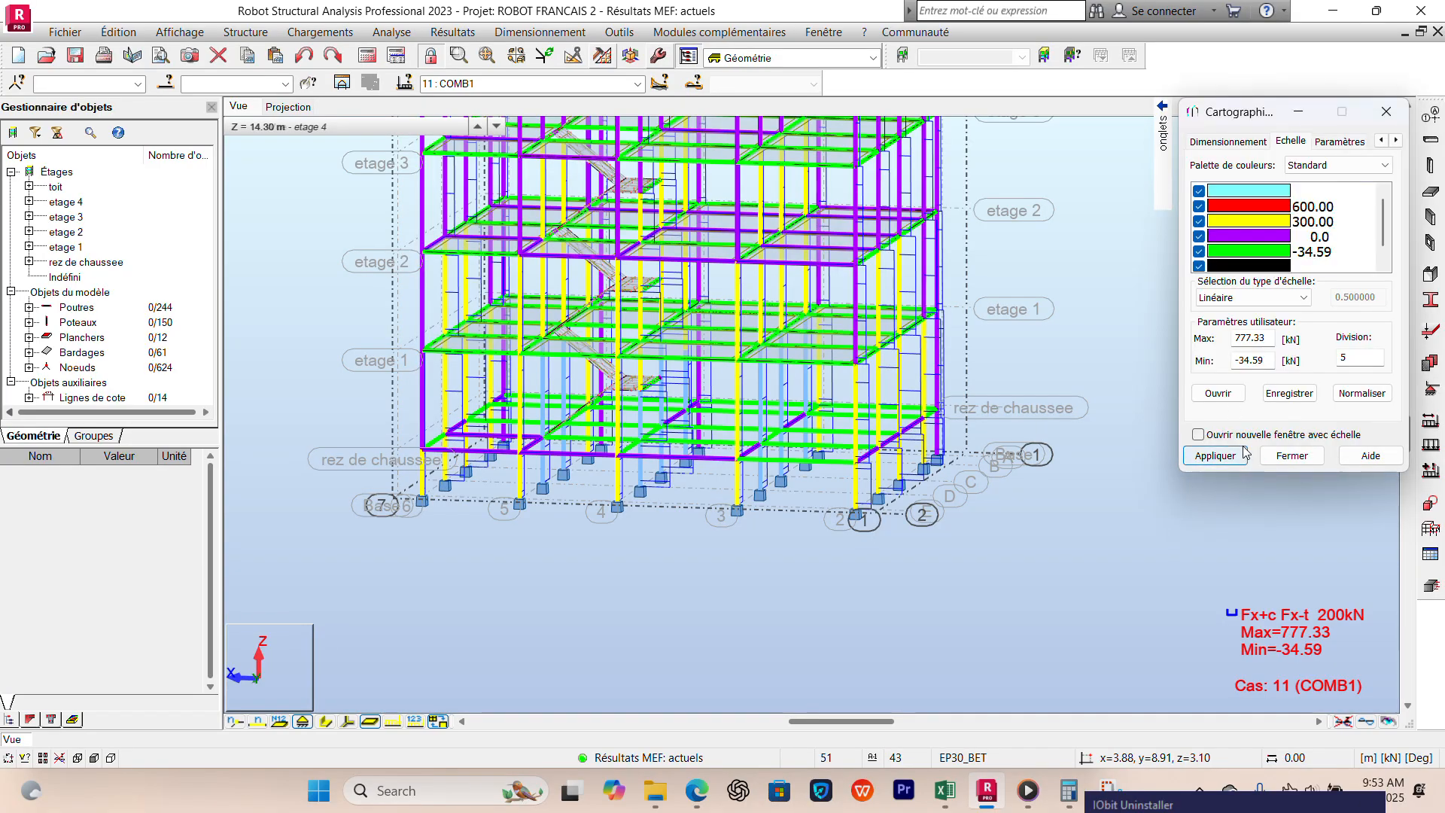
click(1362, 393)
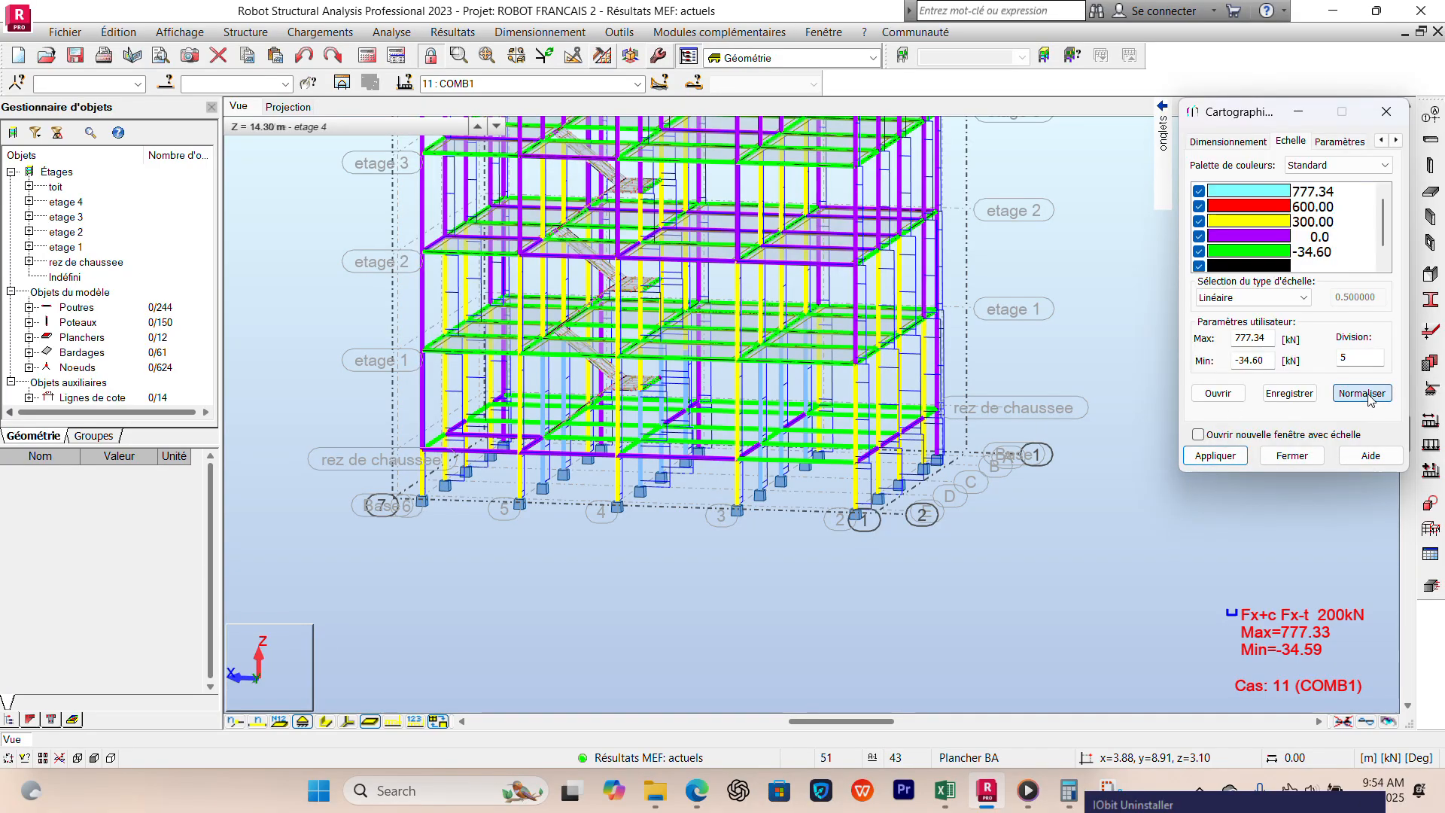
click(1228, 461)
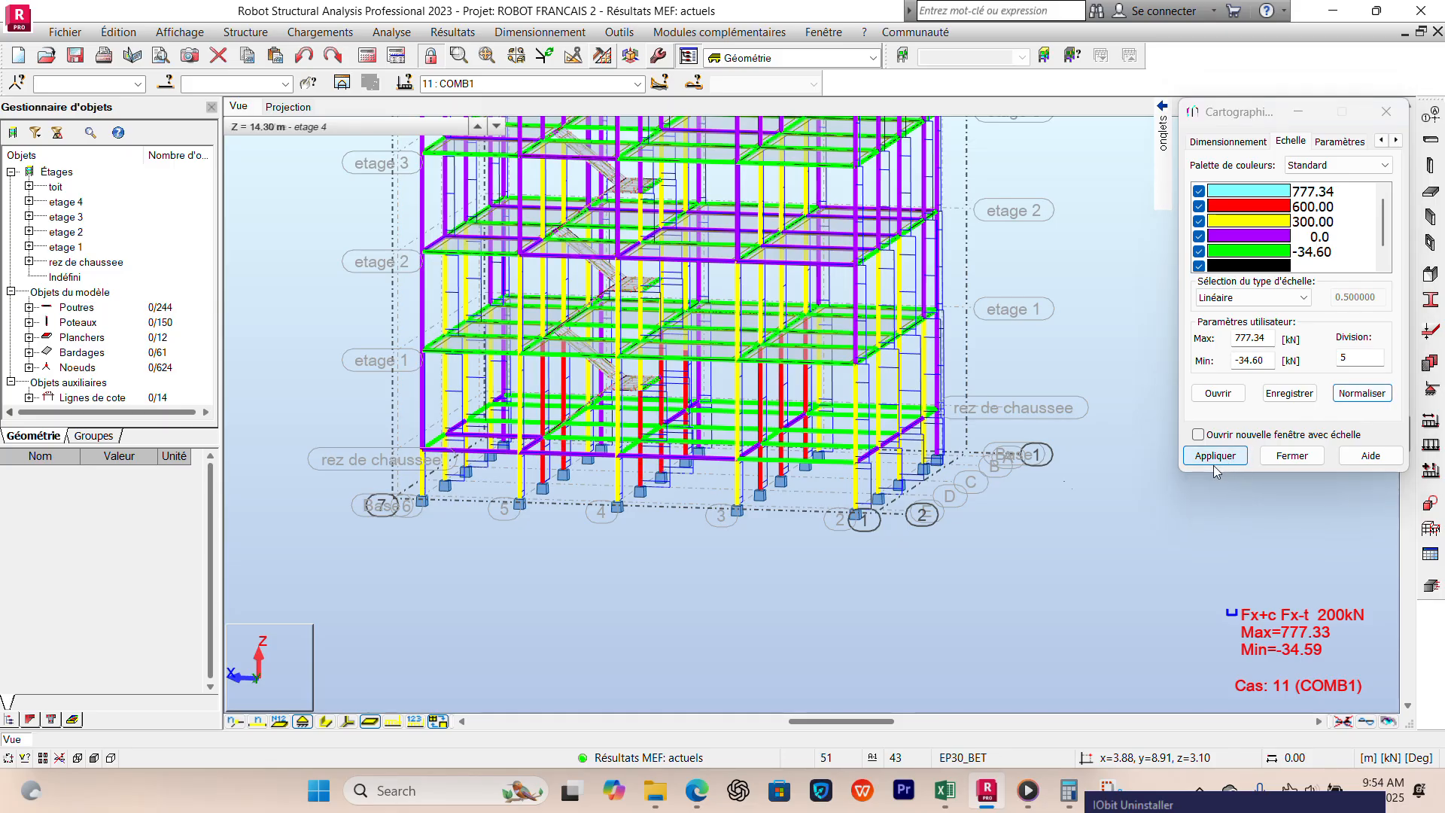
Step: Switch the bar map from axial force Fx to bending moment My, normalise it and apply it
shift+middle_drag(929, 498, 984, 497)
shift+middle_drag(725, 525, 721, 387)
scroll(784, 526, up, 5)
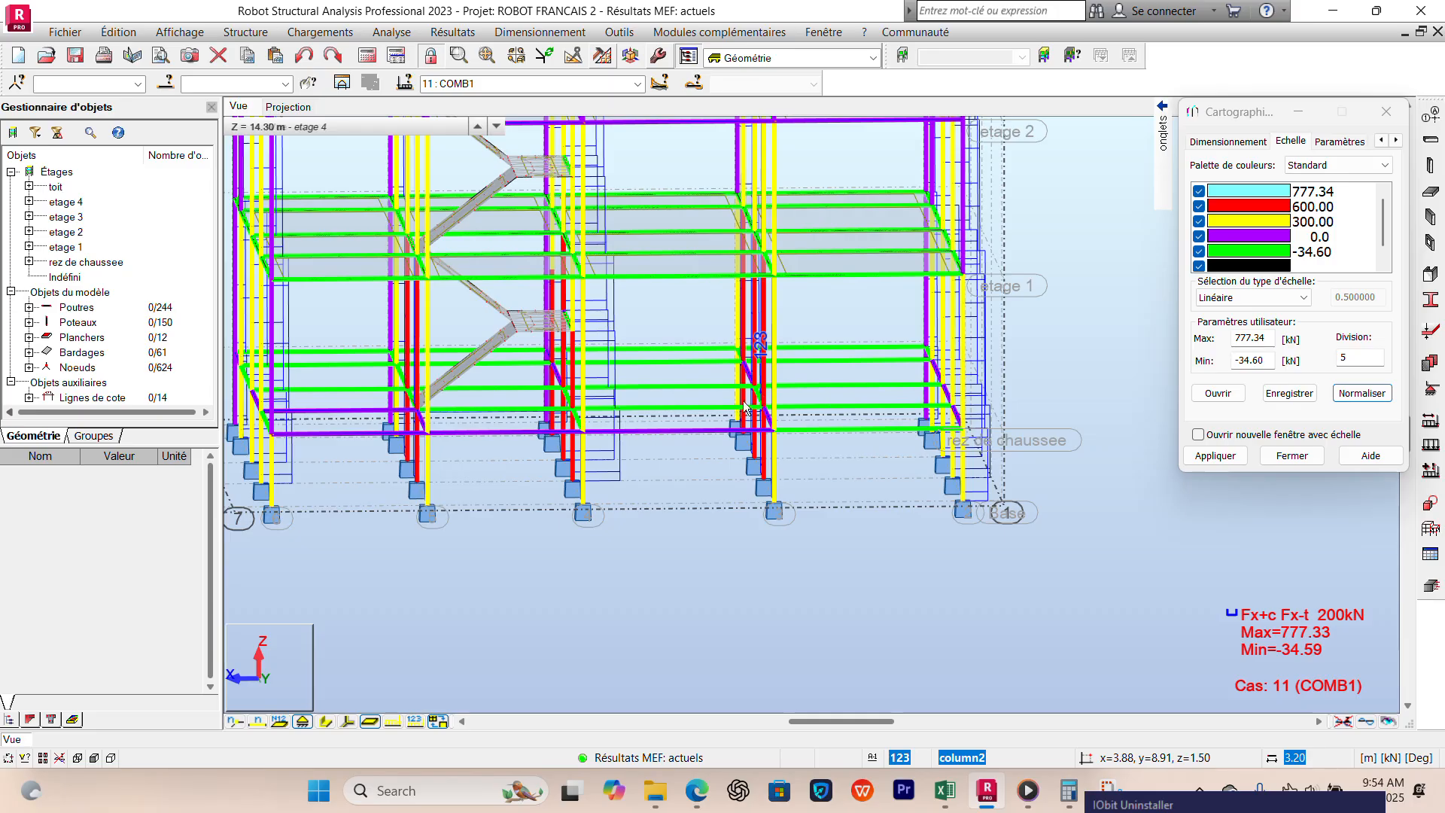
shift+middle_drag(792, 384, 818, 385)
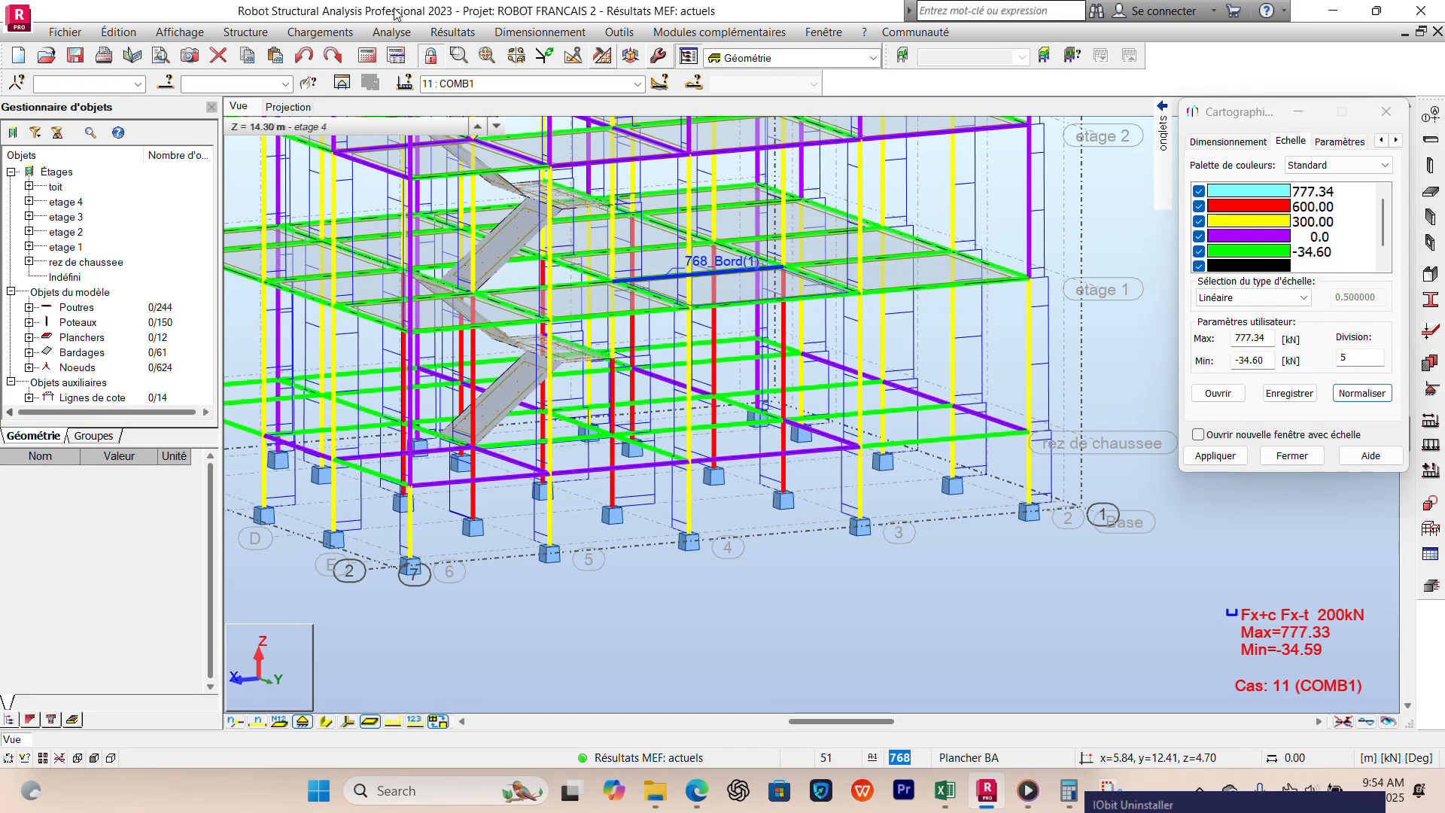
mouse_move(1161, 165)
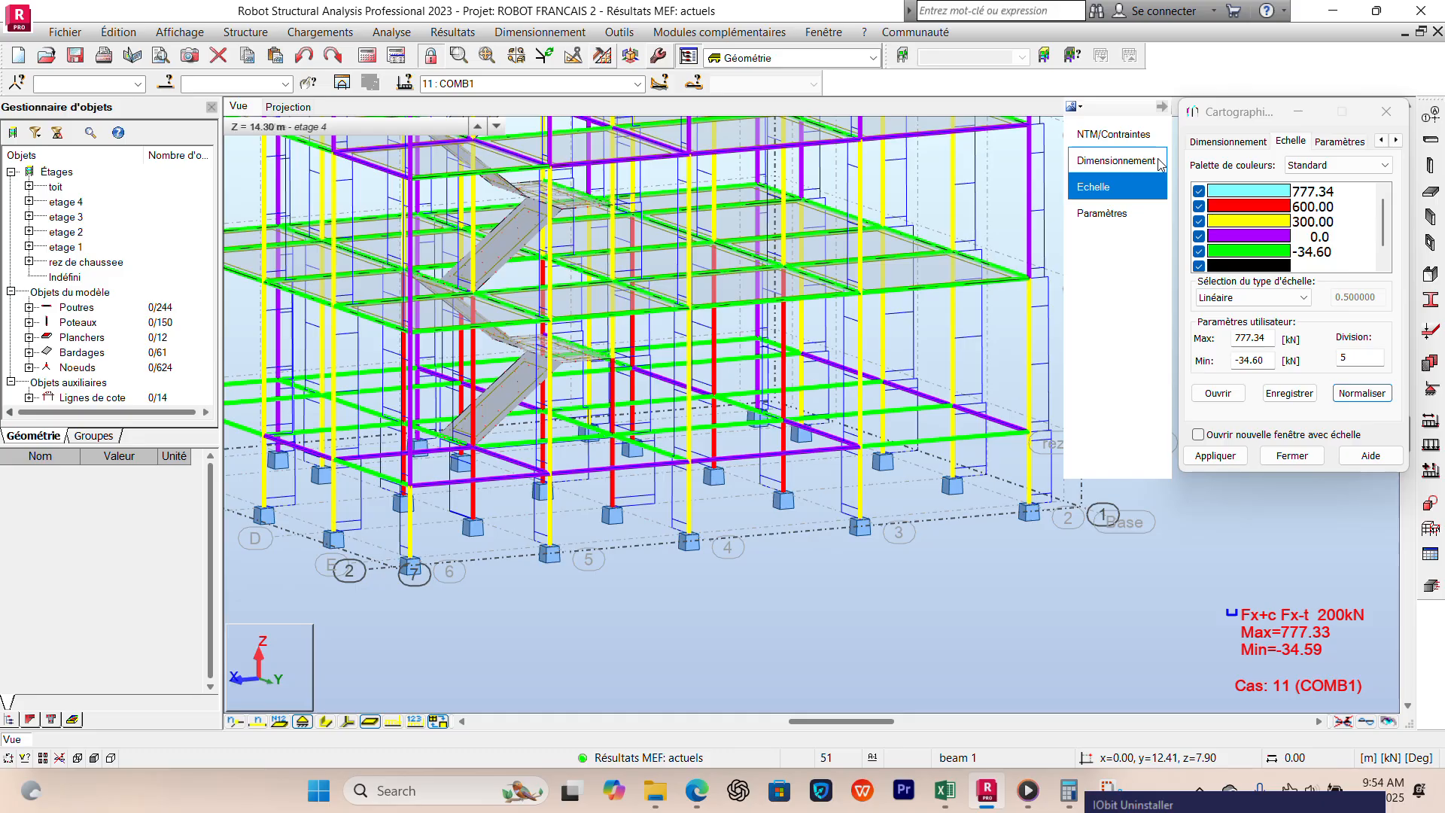
click(1141, 138)
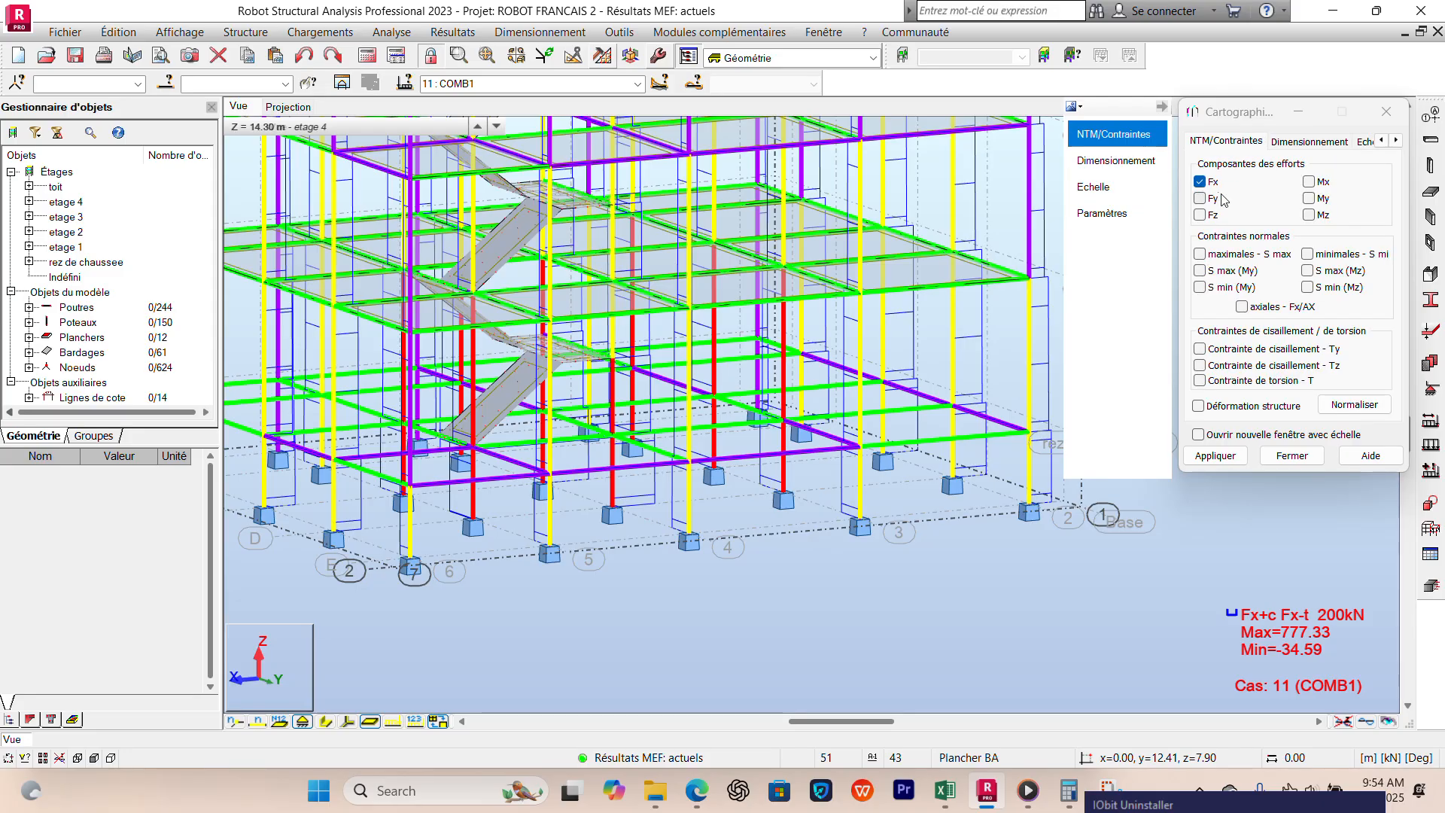
click(1308, 198)
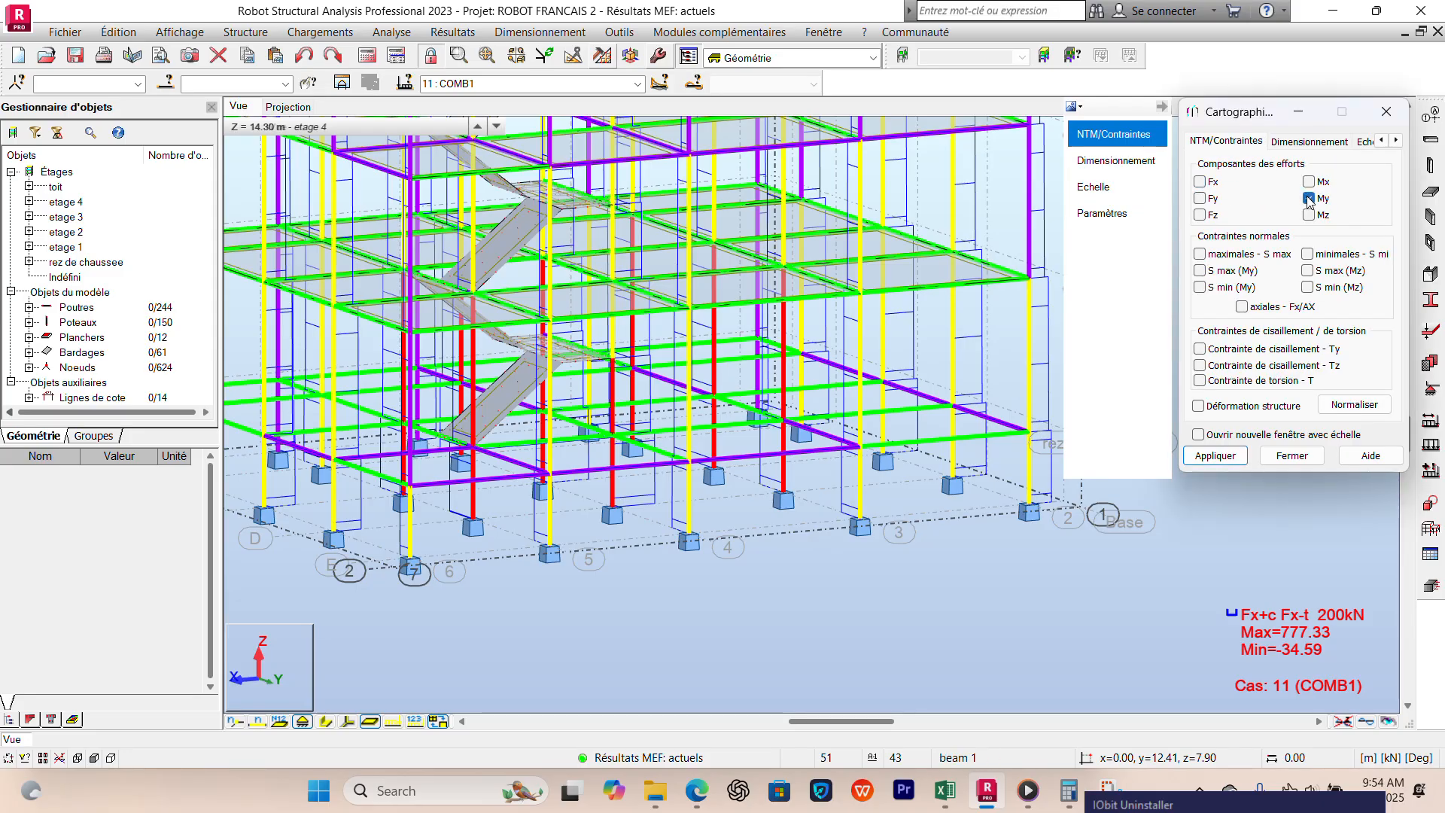
click(1216, 456)
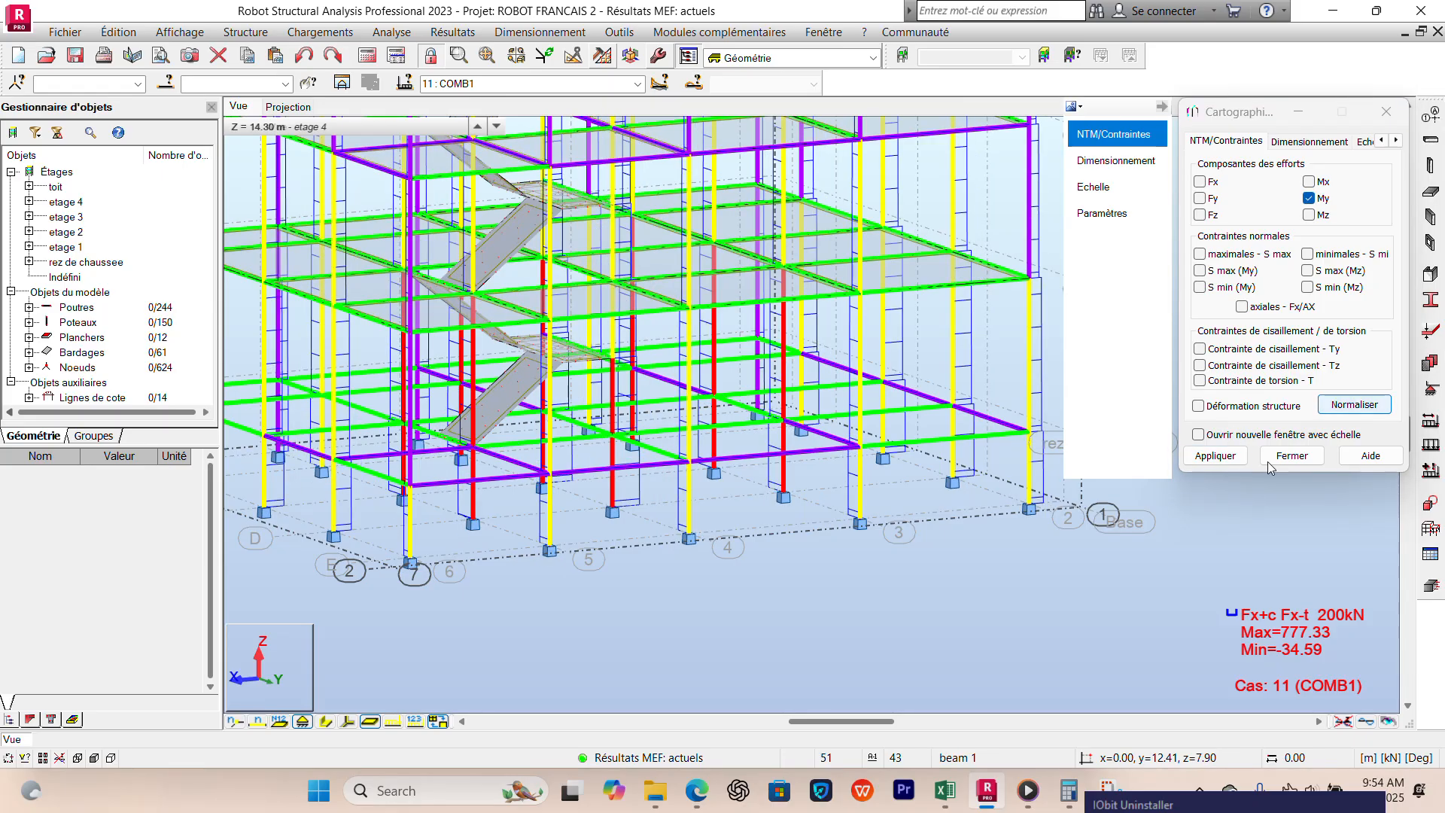
click(1229, 457)
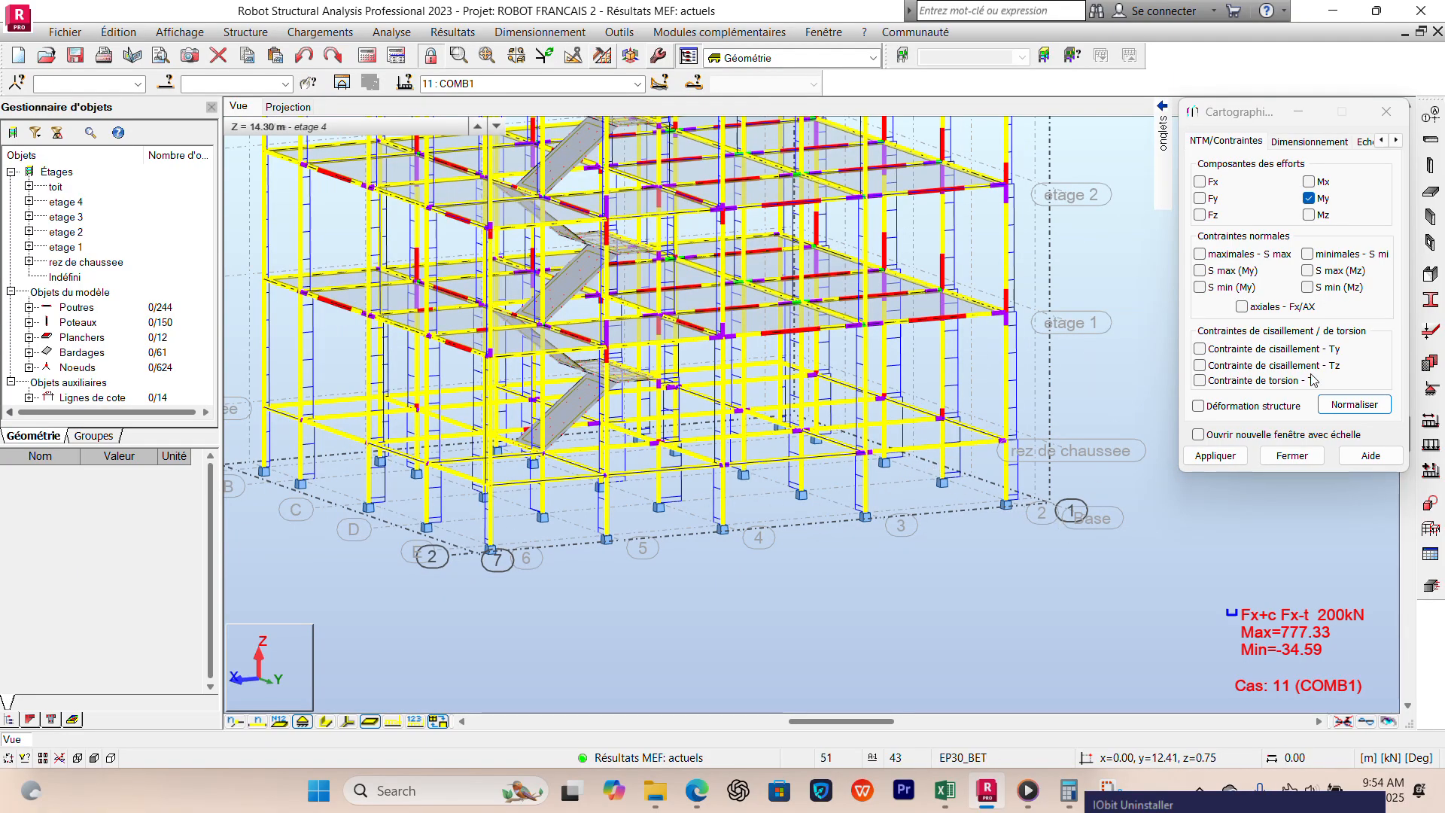
Step: Look over the bar map's dimensioning and force component options and examine the My colours on the building
mouse_move(1162, 132)
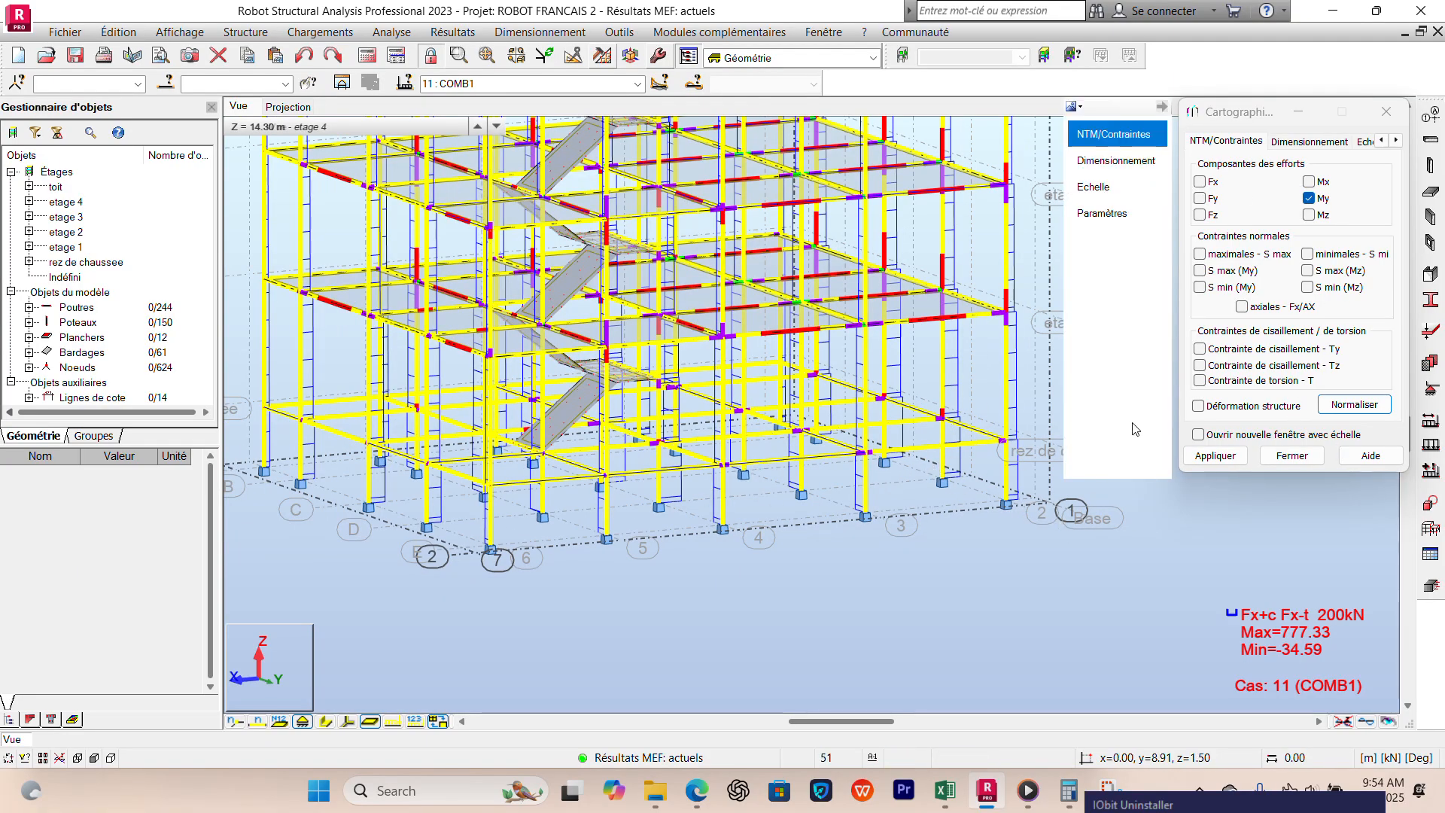
click(1310, 142)
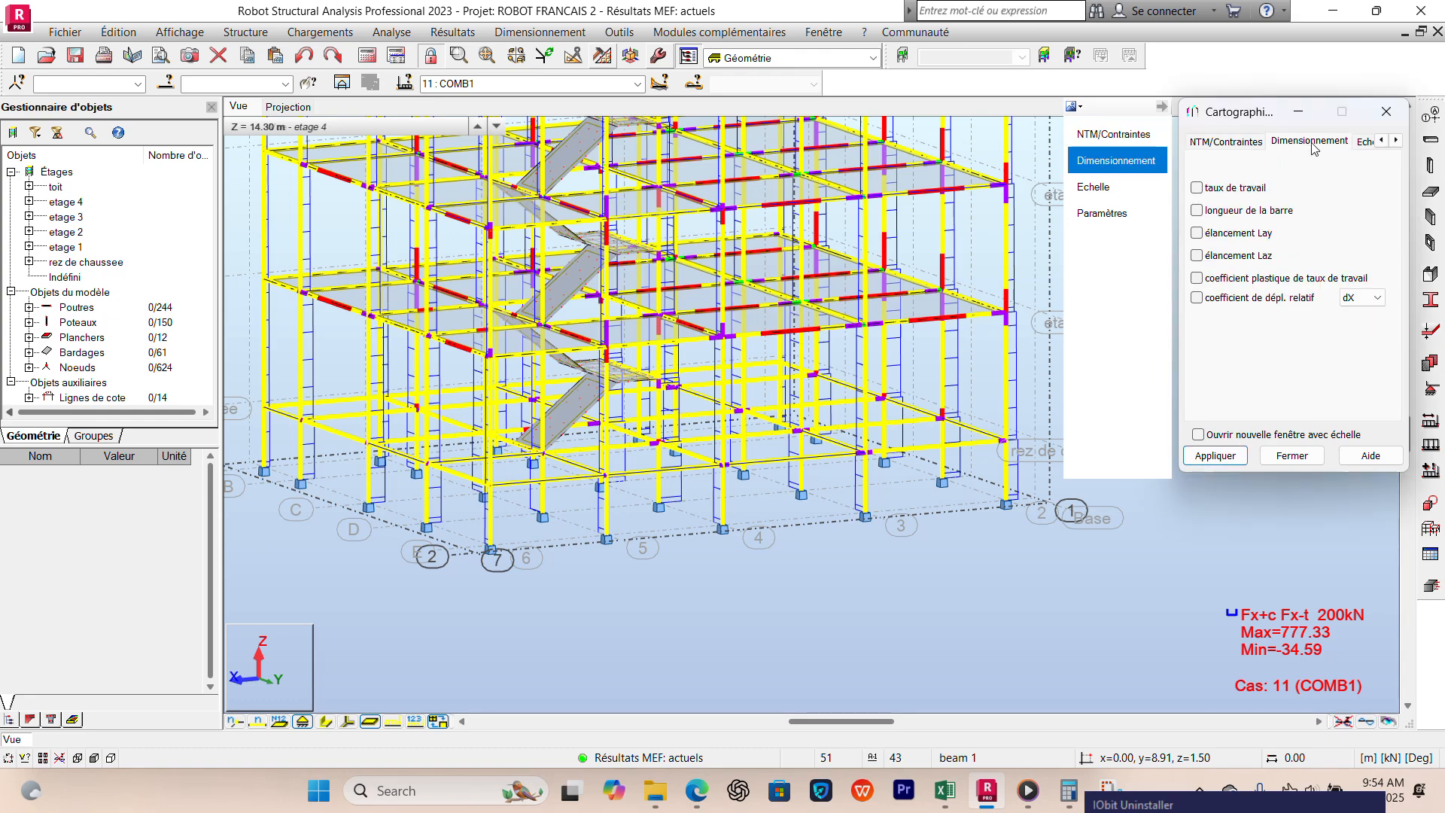
click(1243, 142)
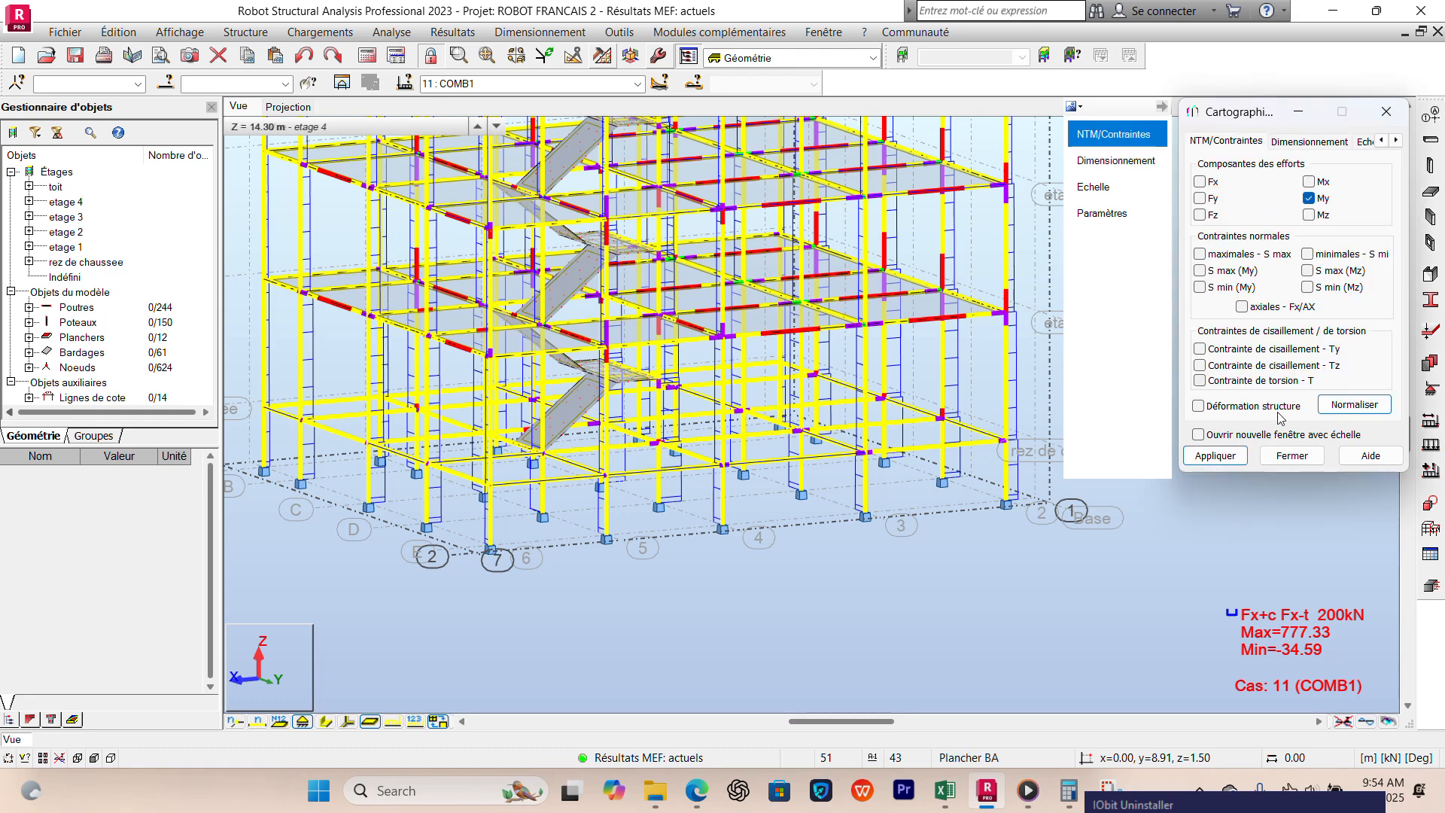
scroll(944, 540, down, 2)
middle_drag(944, 540, 896, 553)
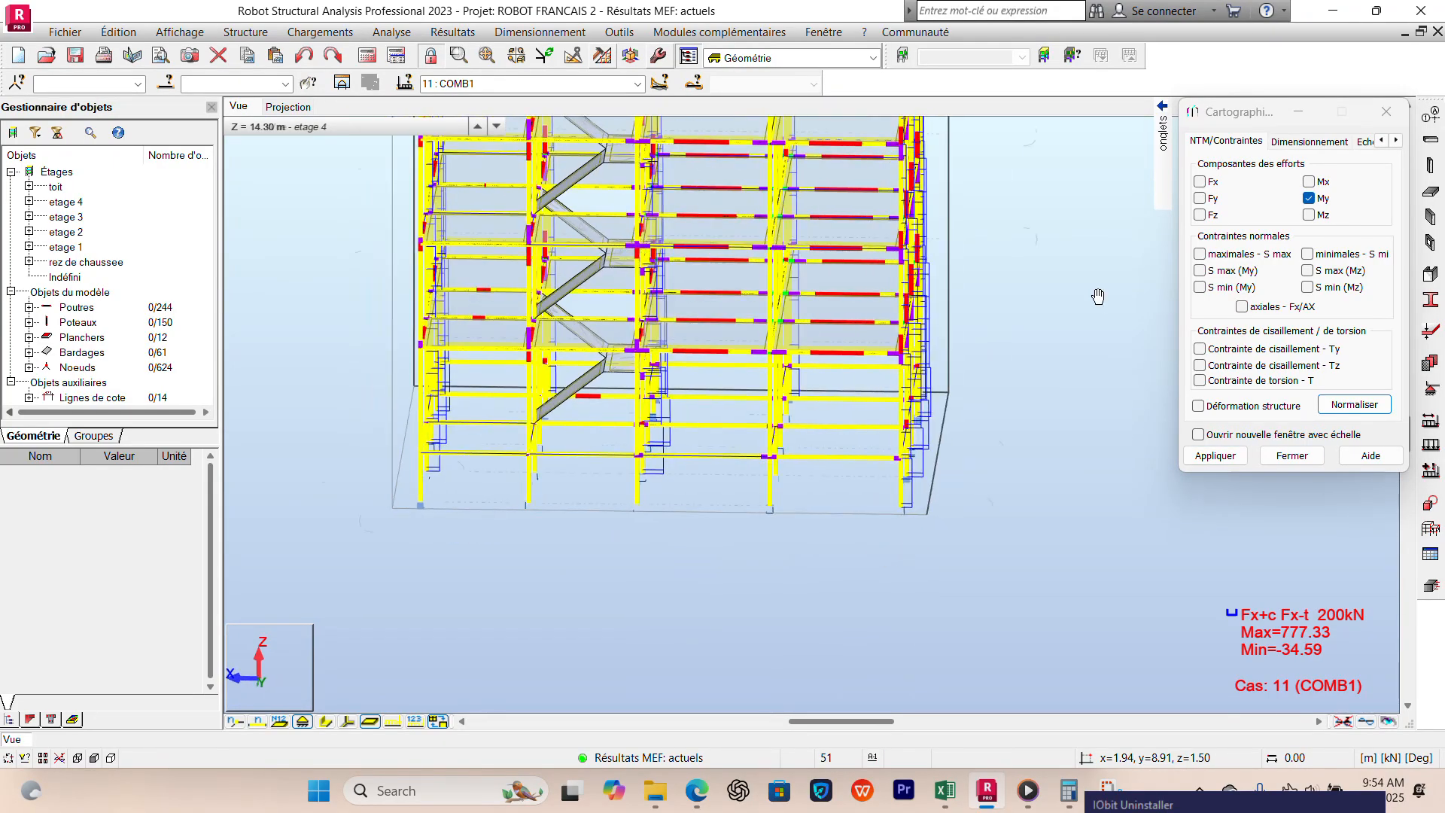
Step: Recolour the third band of the My colour scale dark maroon
click(1131, 189)
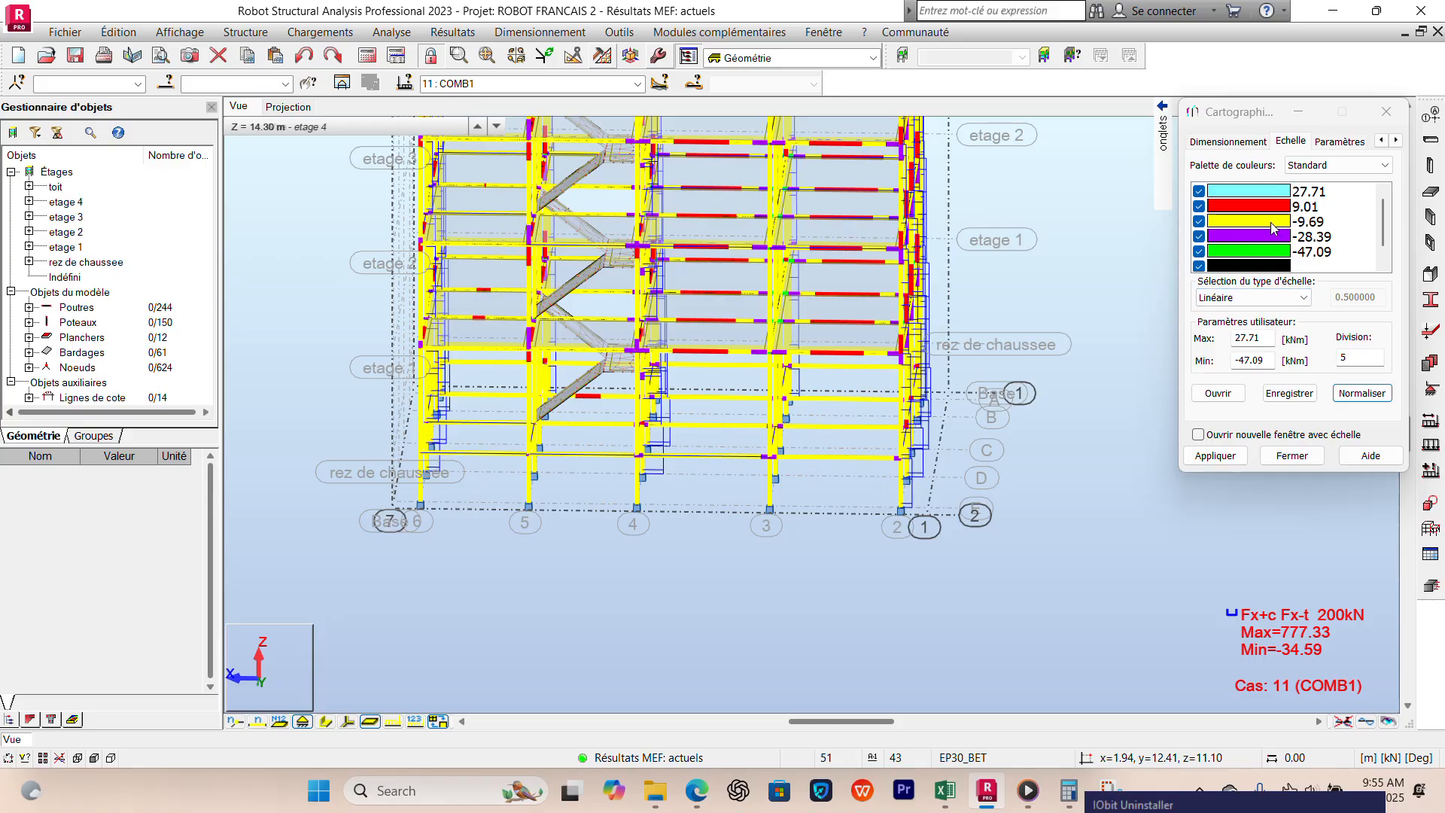
double_click(1272, 228)
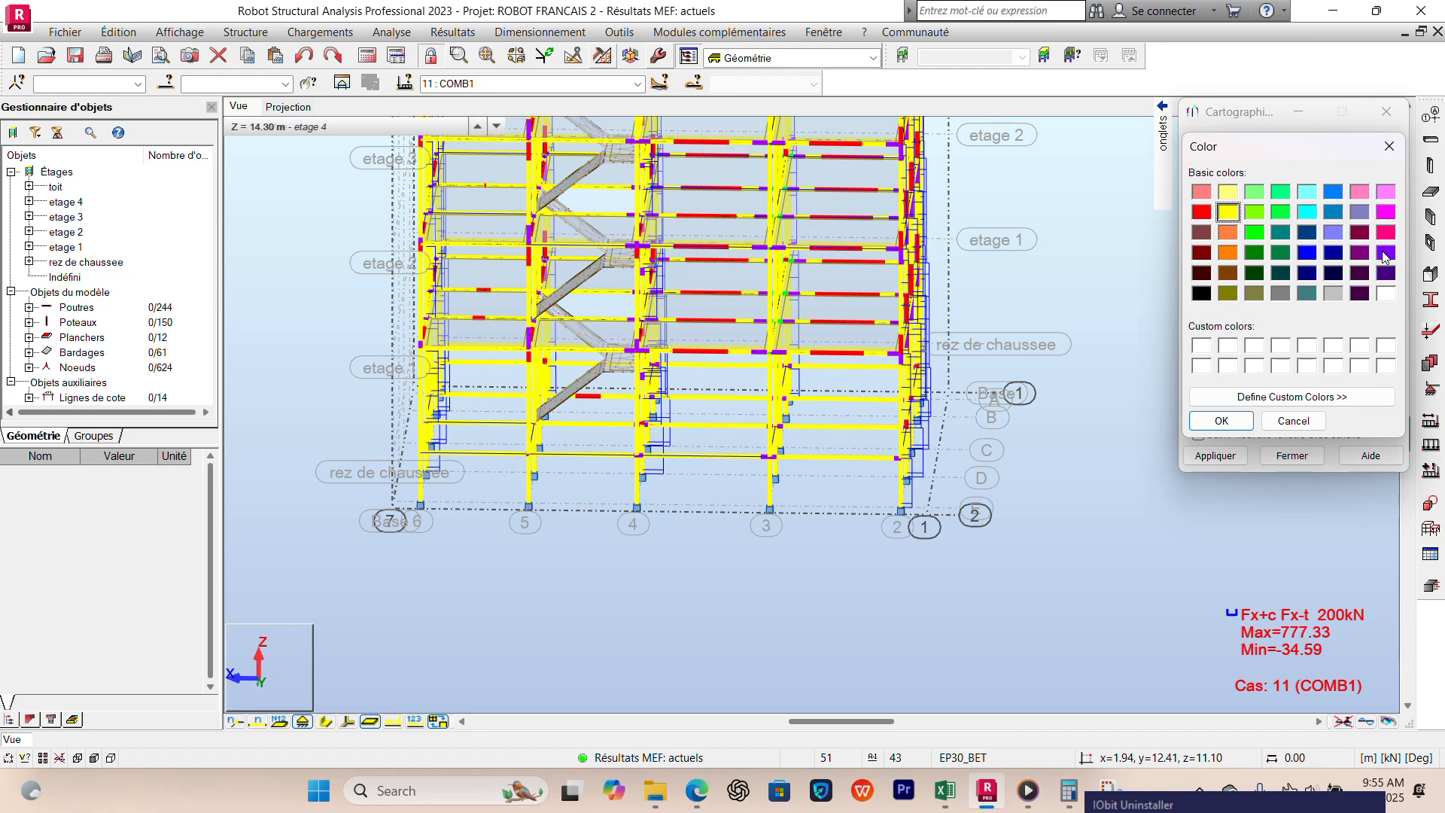
click(1360, 235)
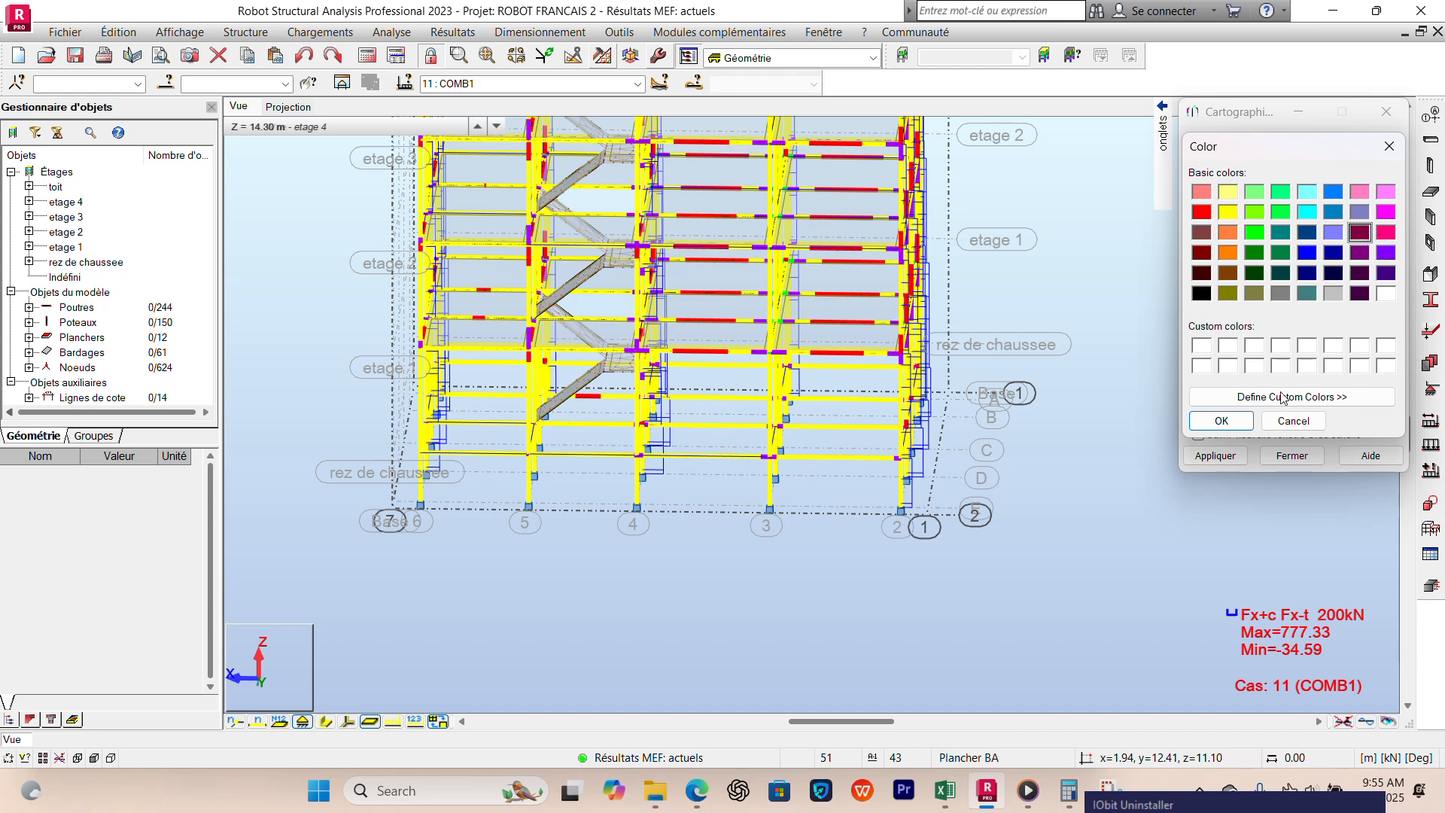
click(1222, 420)
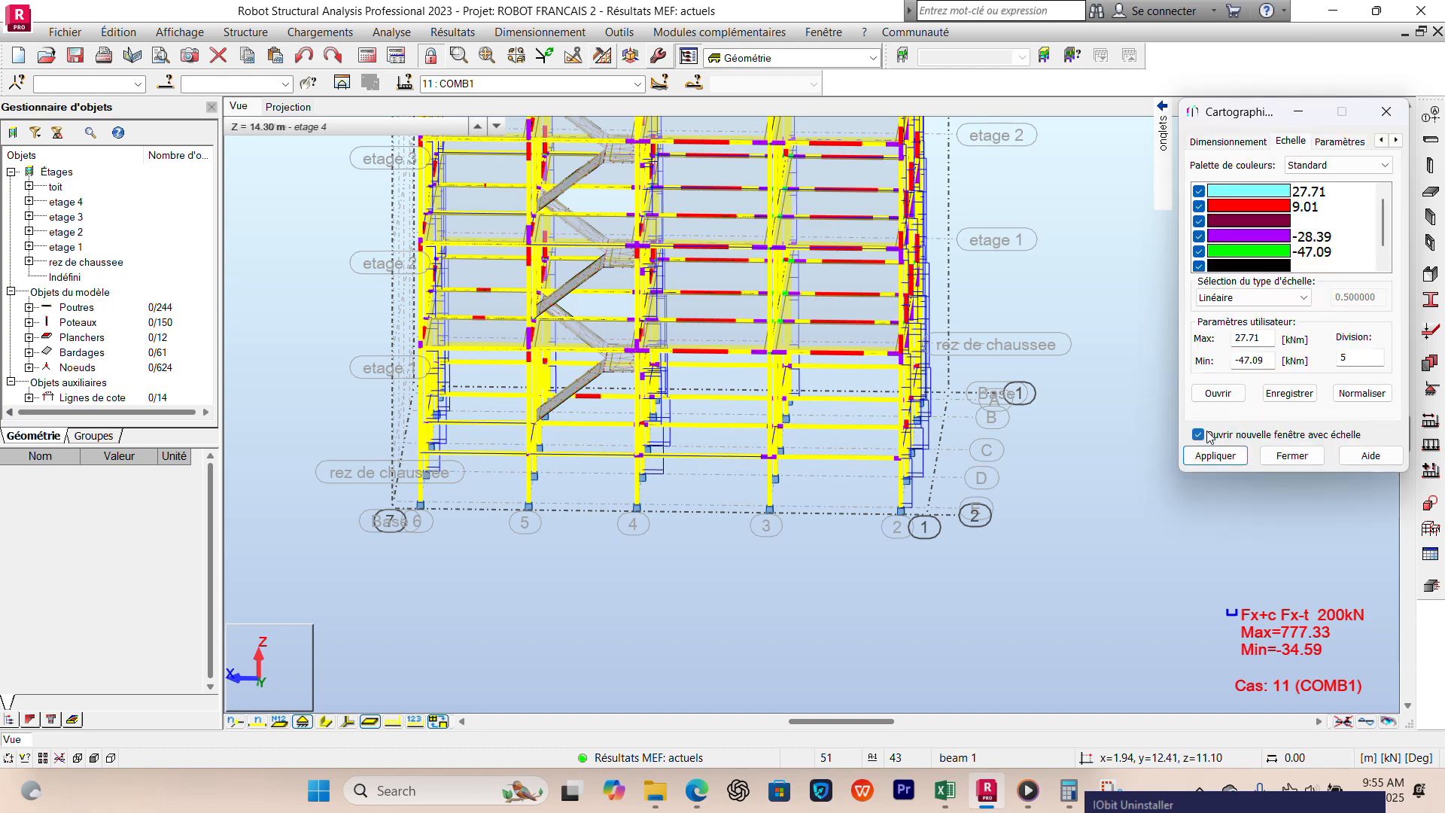
Step: Turn off the option to open a new window with the scale, normalise the My colour scale and apply the map
click(1356, 393)
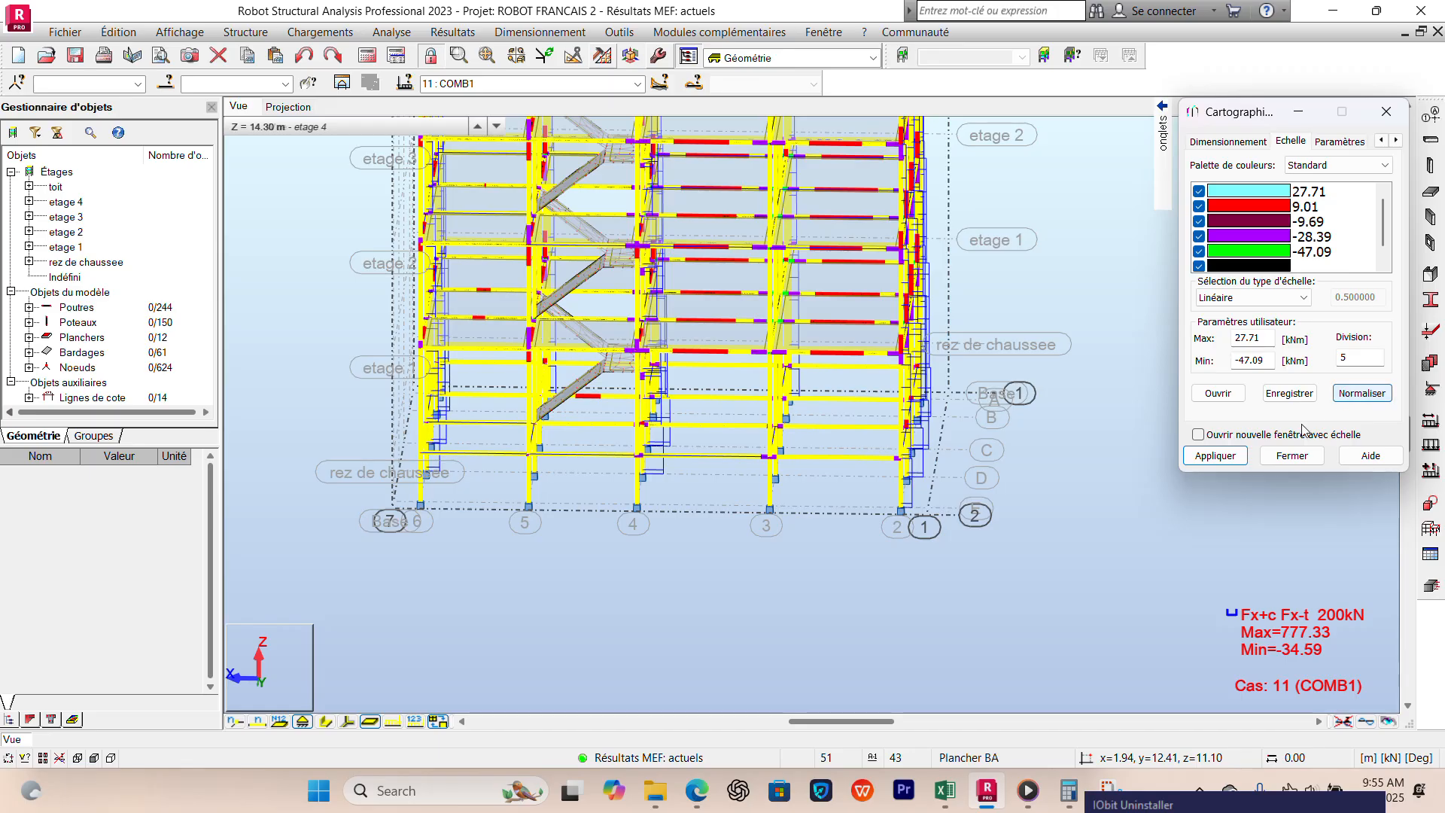
click(1235, 458)
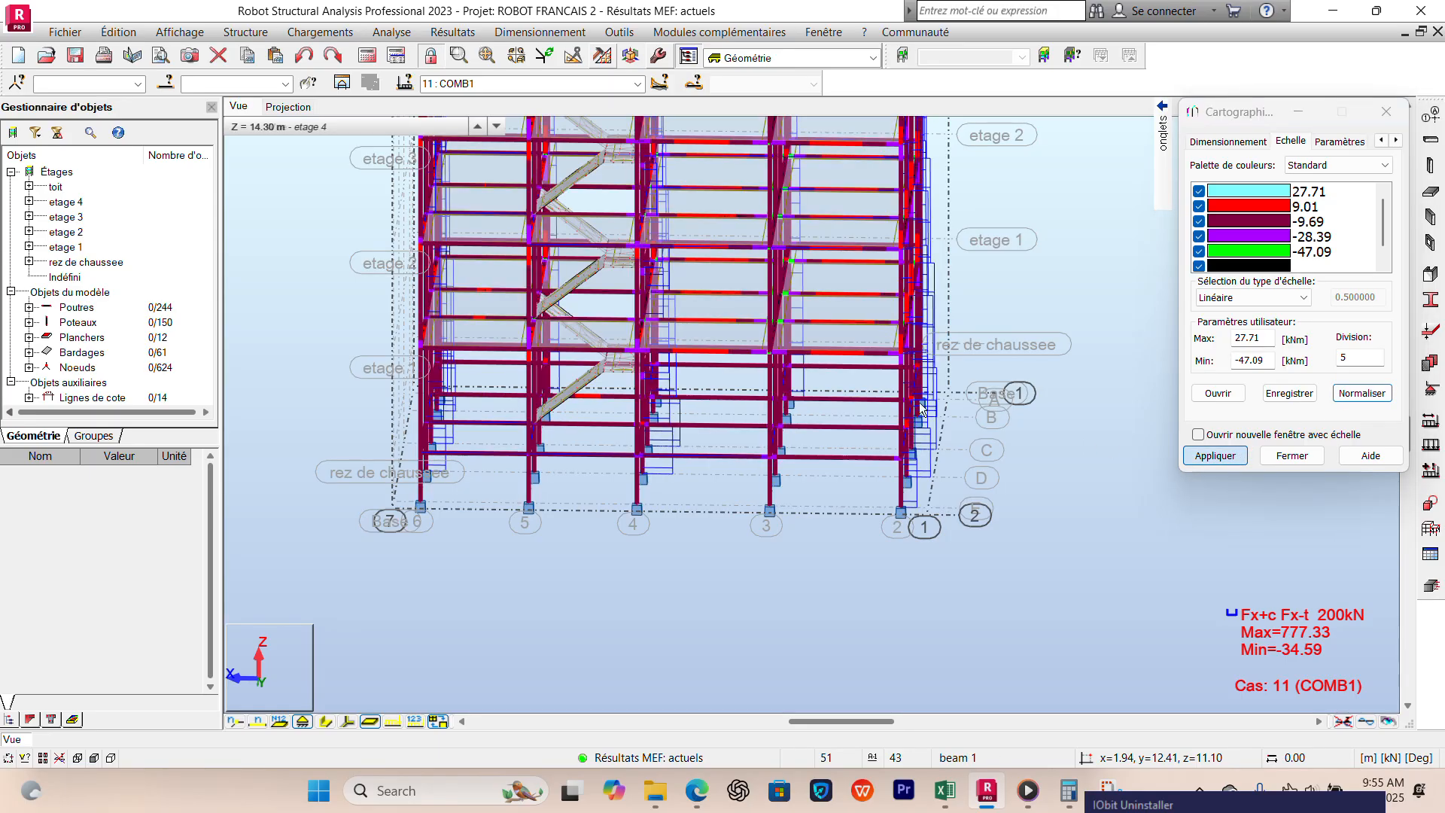
mouse_move(878, 440)
shift+middle_down()
mouse_move(840, 445)
mouse_move(875, 442)
shift+middle_up()
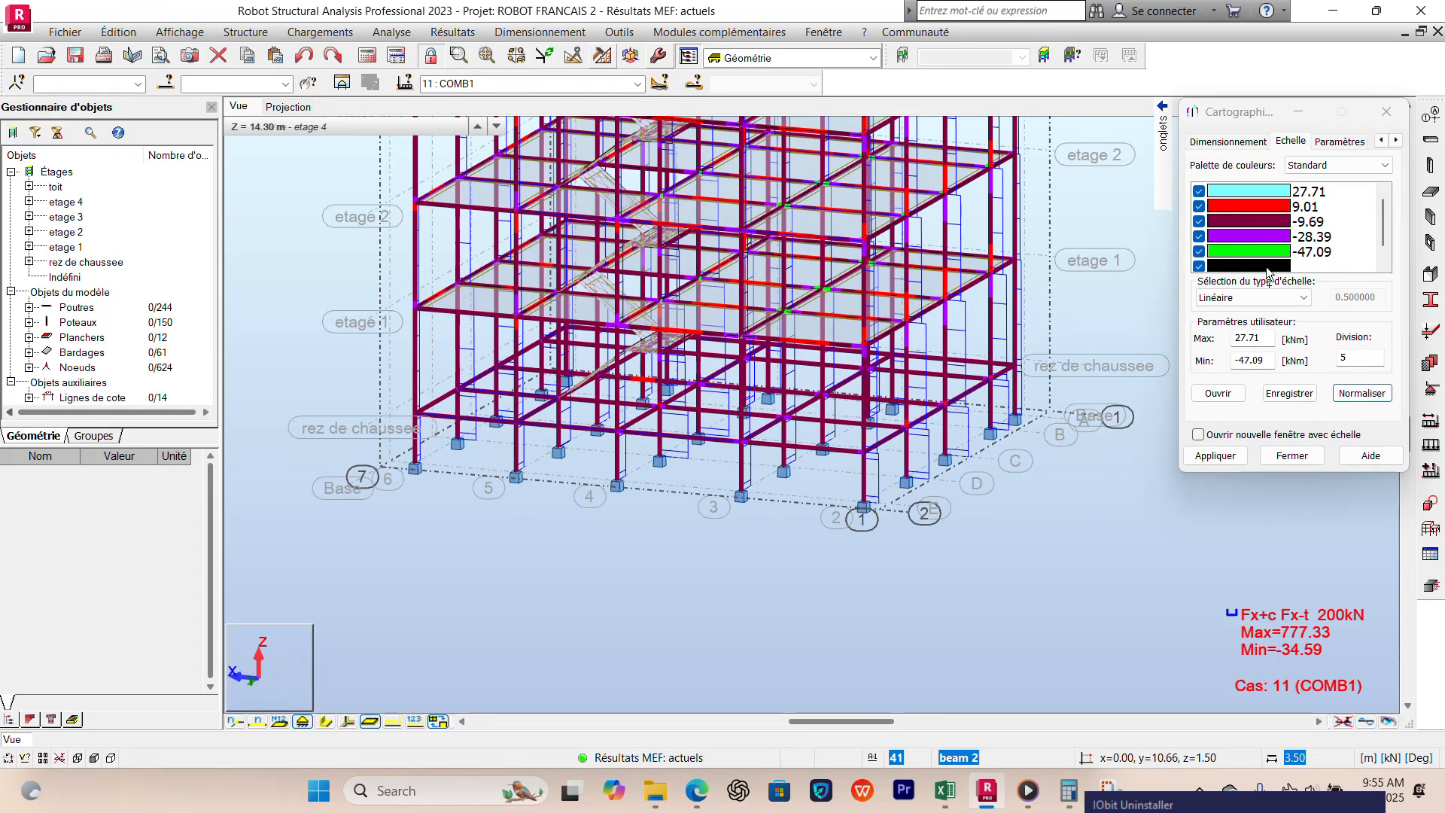
Step: Recolour the third band of the My scale blue, normalise the scale and apply the map again
double_click(1284, 225)
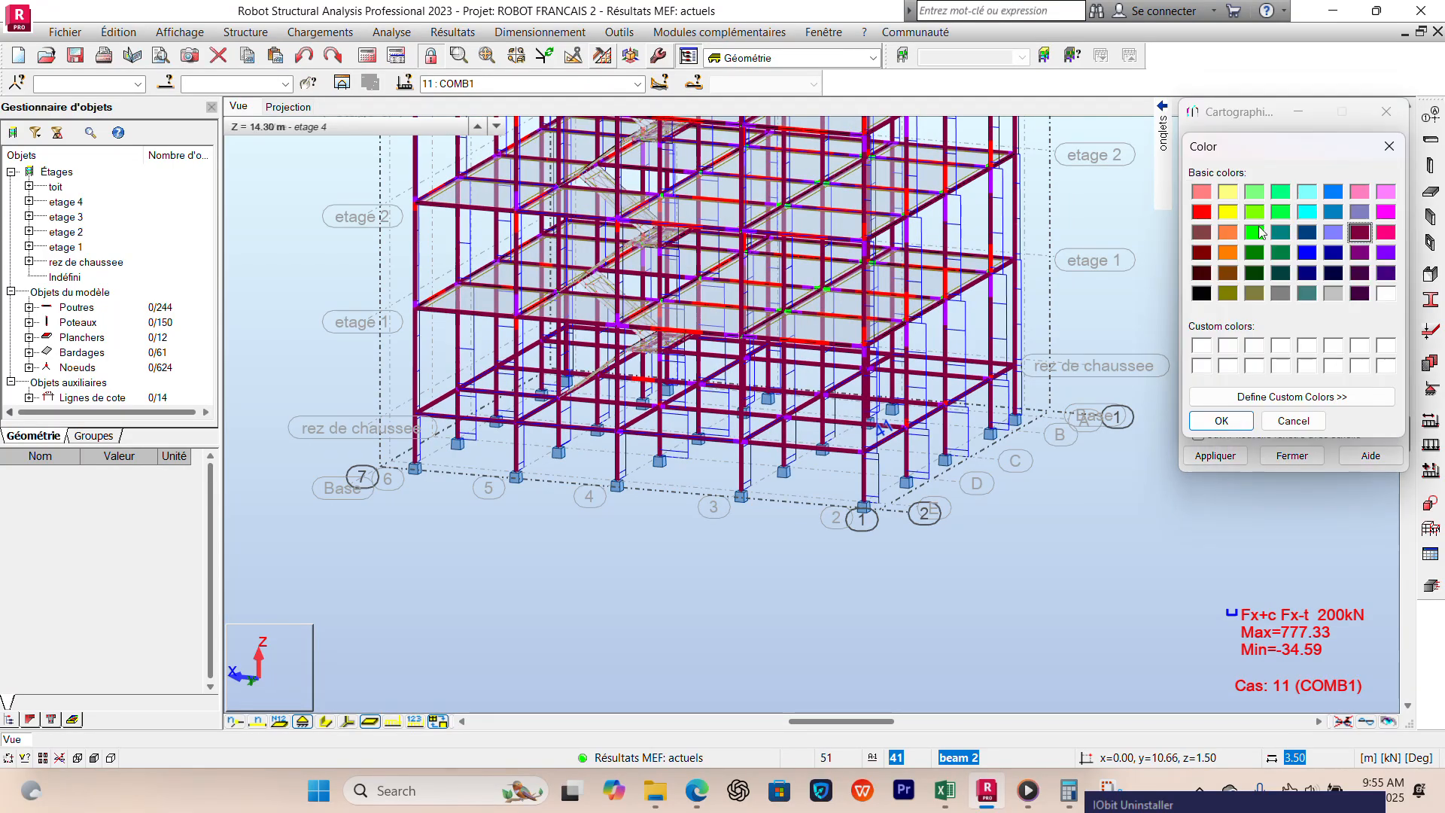
click(1310, 254)
click(1222, 421)
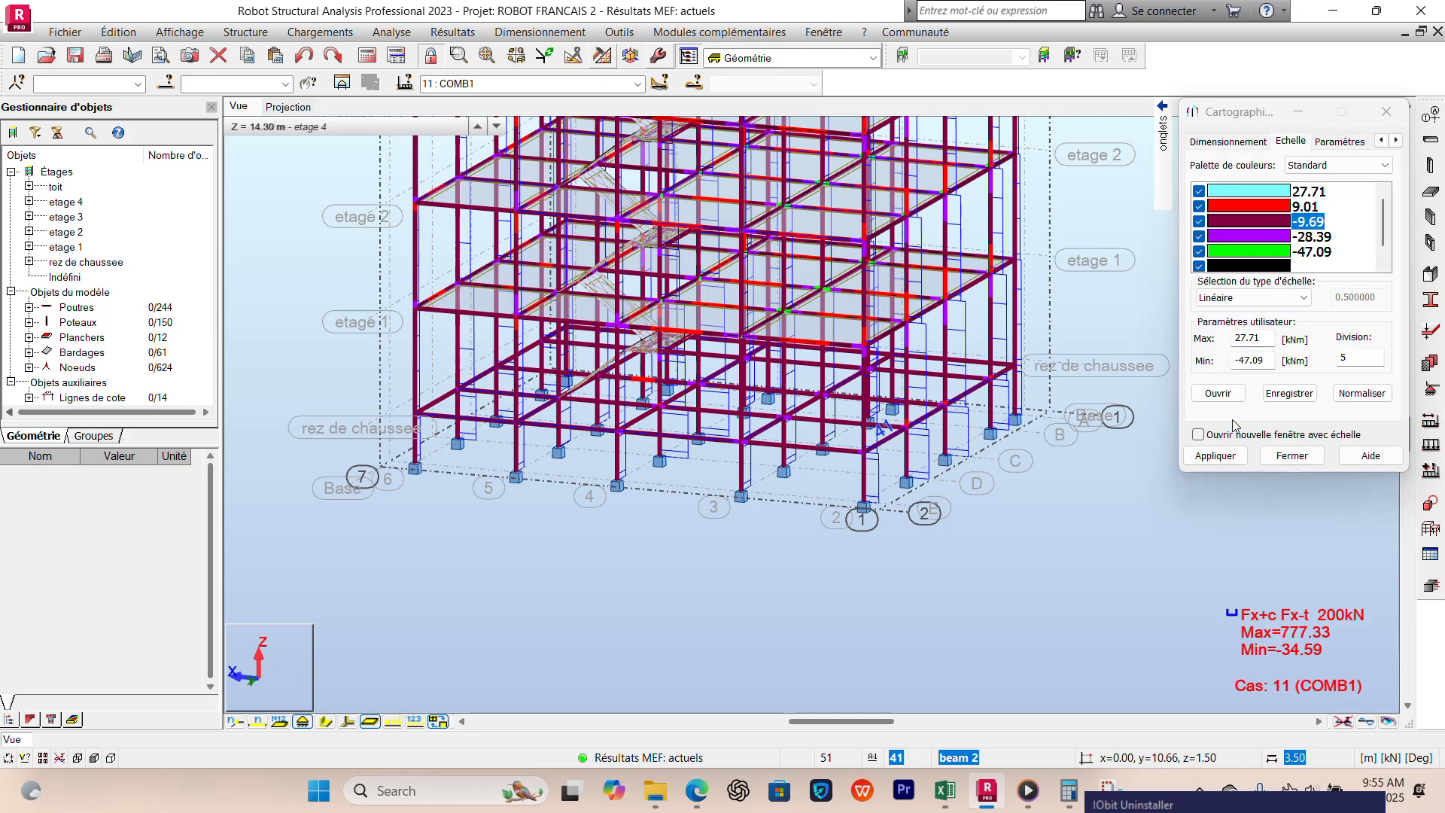
click(1349, 393)
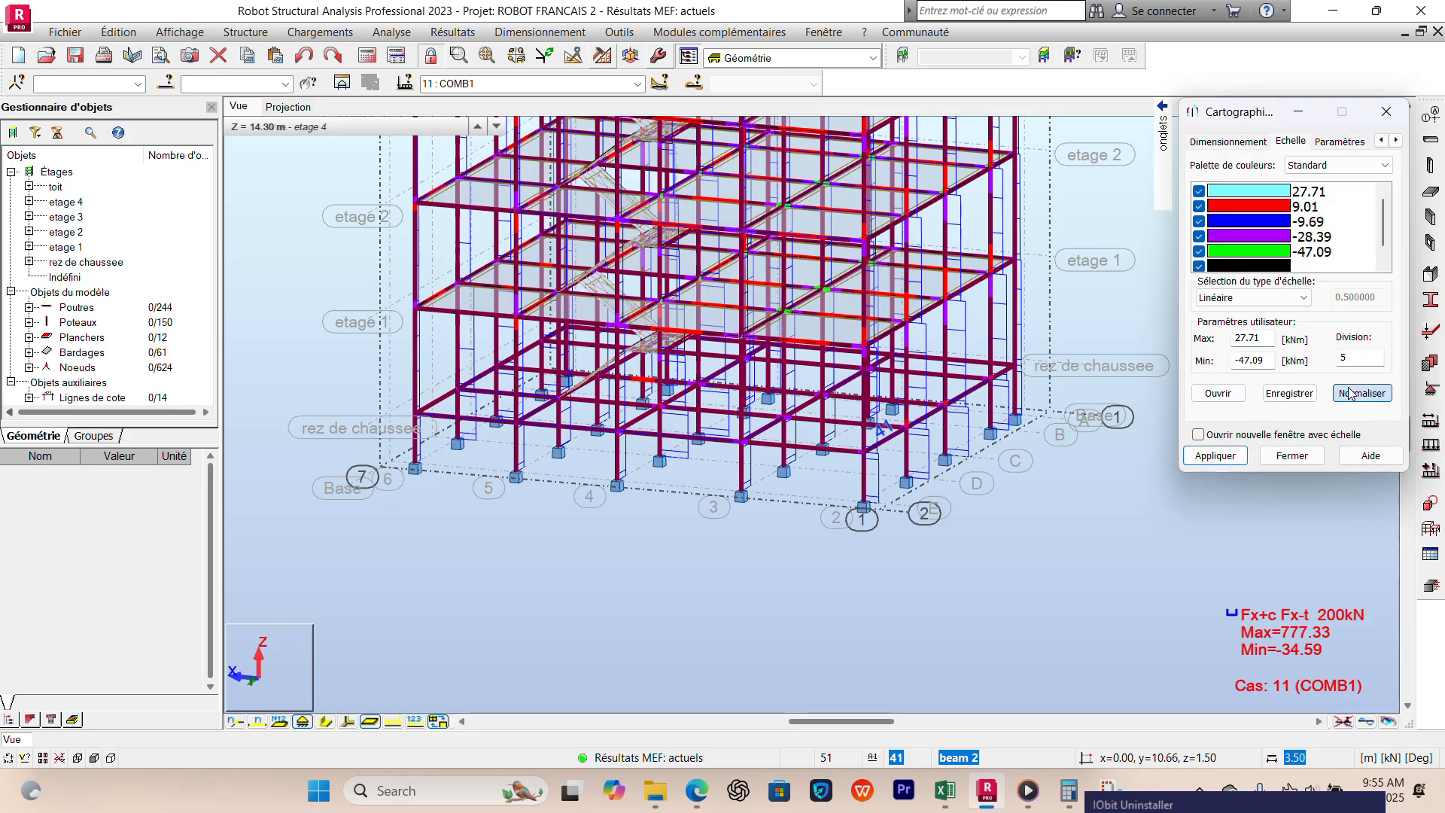
click(1235, 457)
Step: Examine the recoloured My map on the building's beams and columns from several angles
shift+middle_drag(1079, 488, 762, 400)
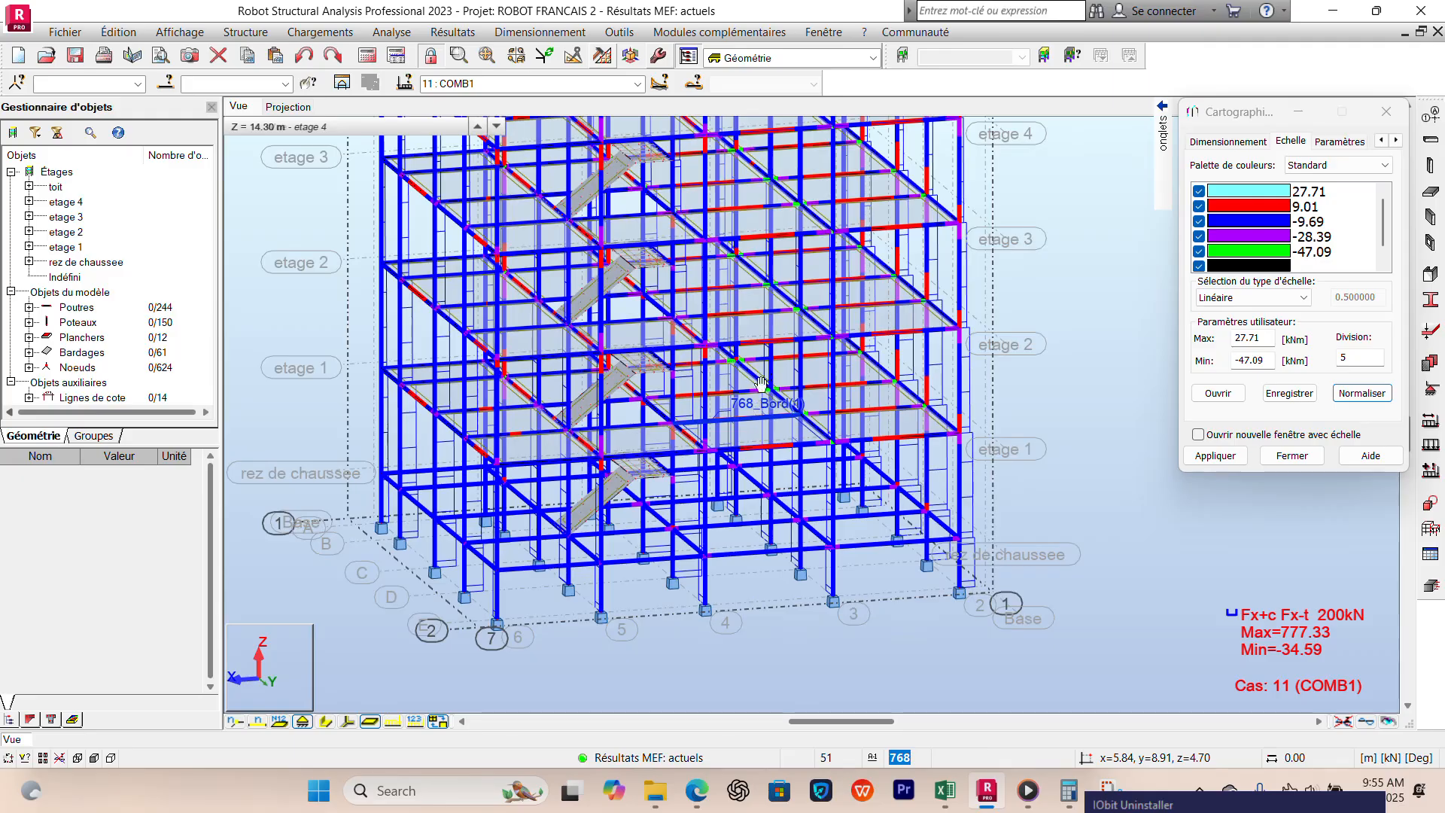
shift+middle_drag(783, 340, 729, 394)
scroll(735, 406, up, 2)
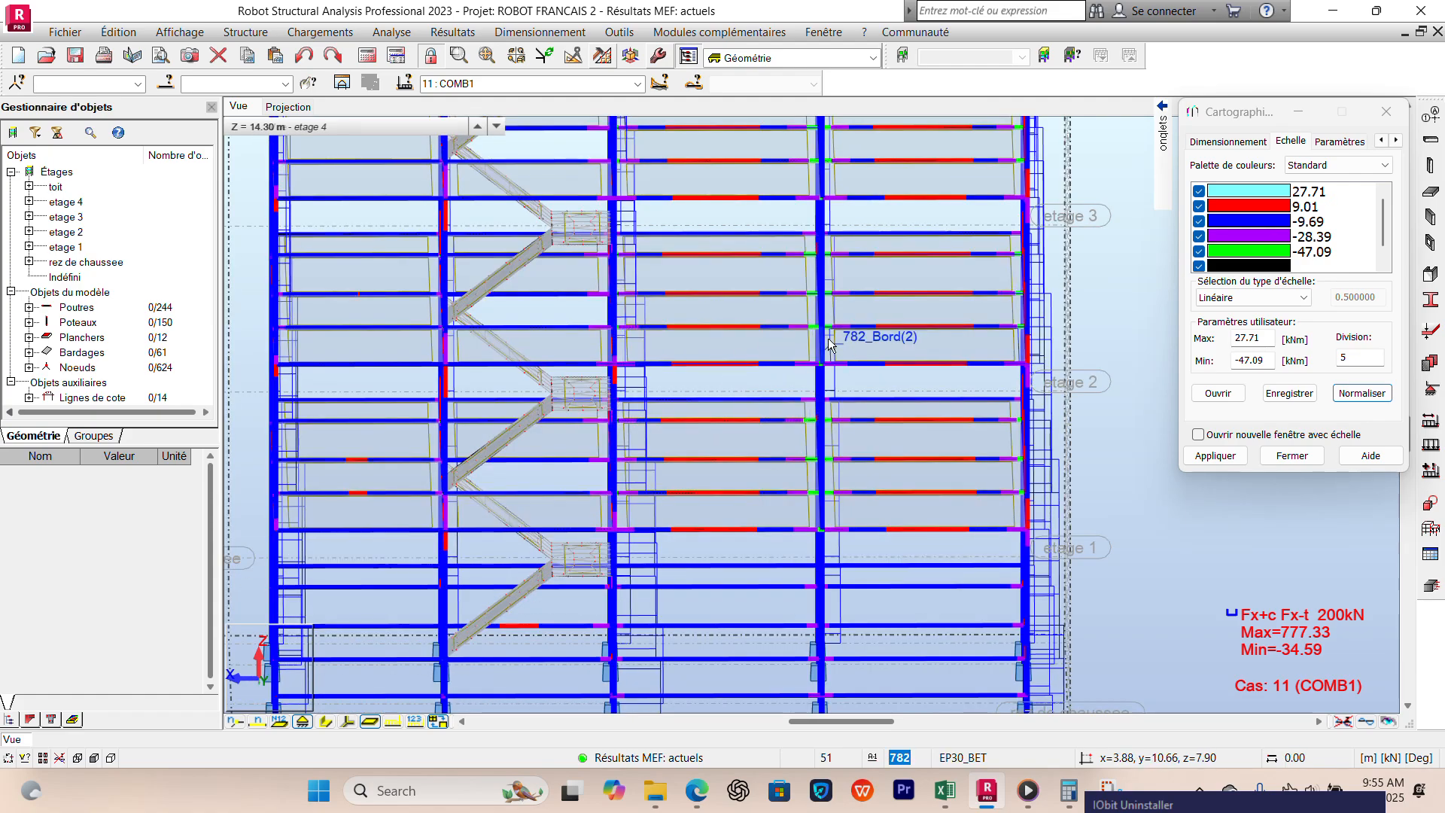
scroll(830, 345, down, 3)
shift+middle_drag(940, 407, 869, 414)
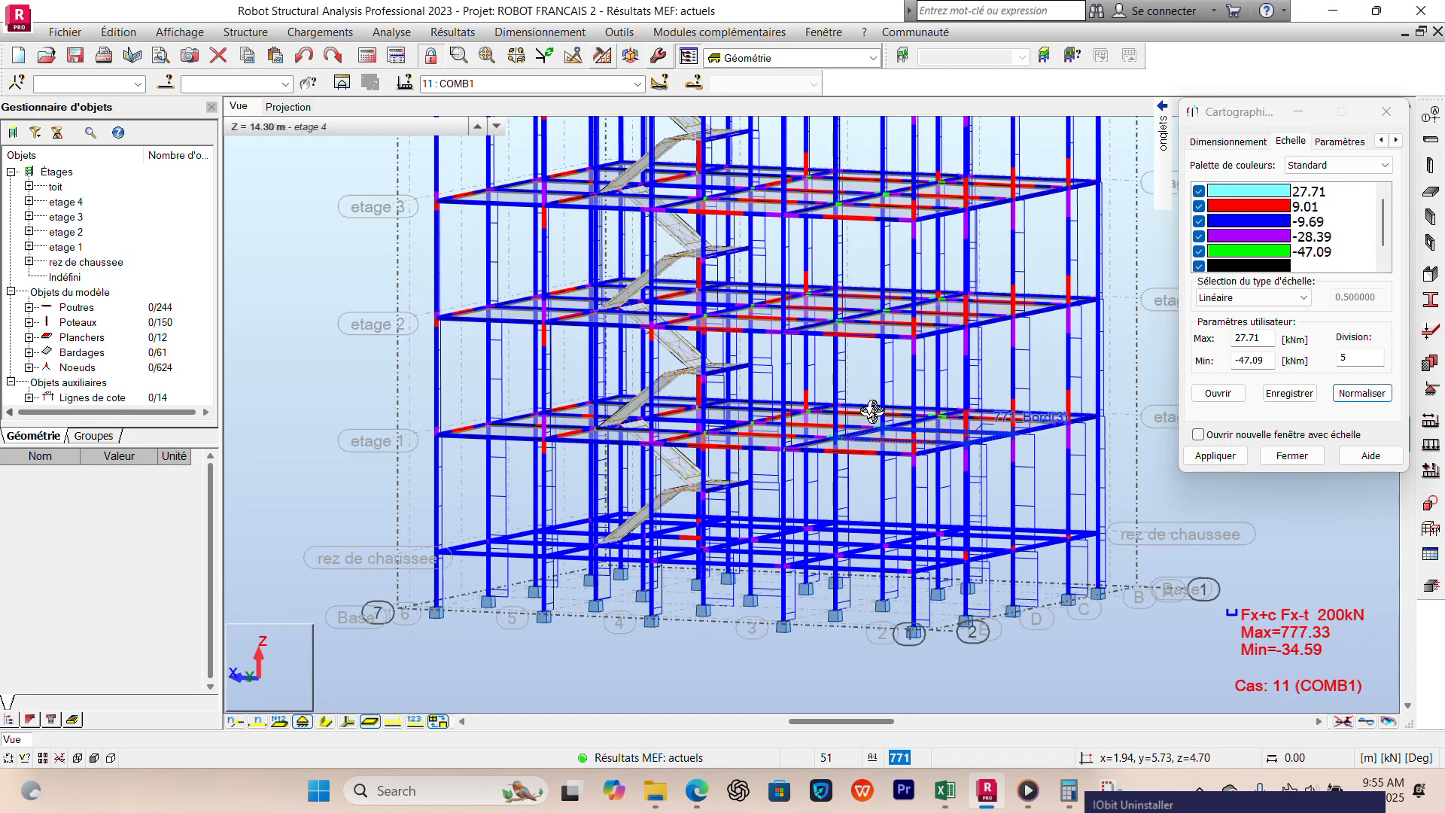
scroll(978, 411, down, 3)
shift+middle_drag(997, 410, 956, 401)
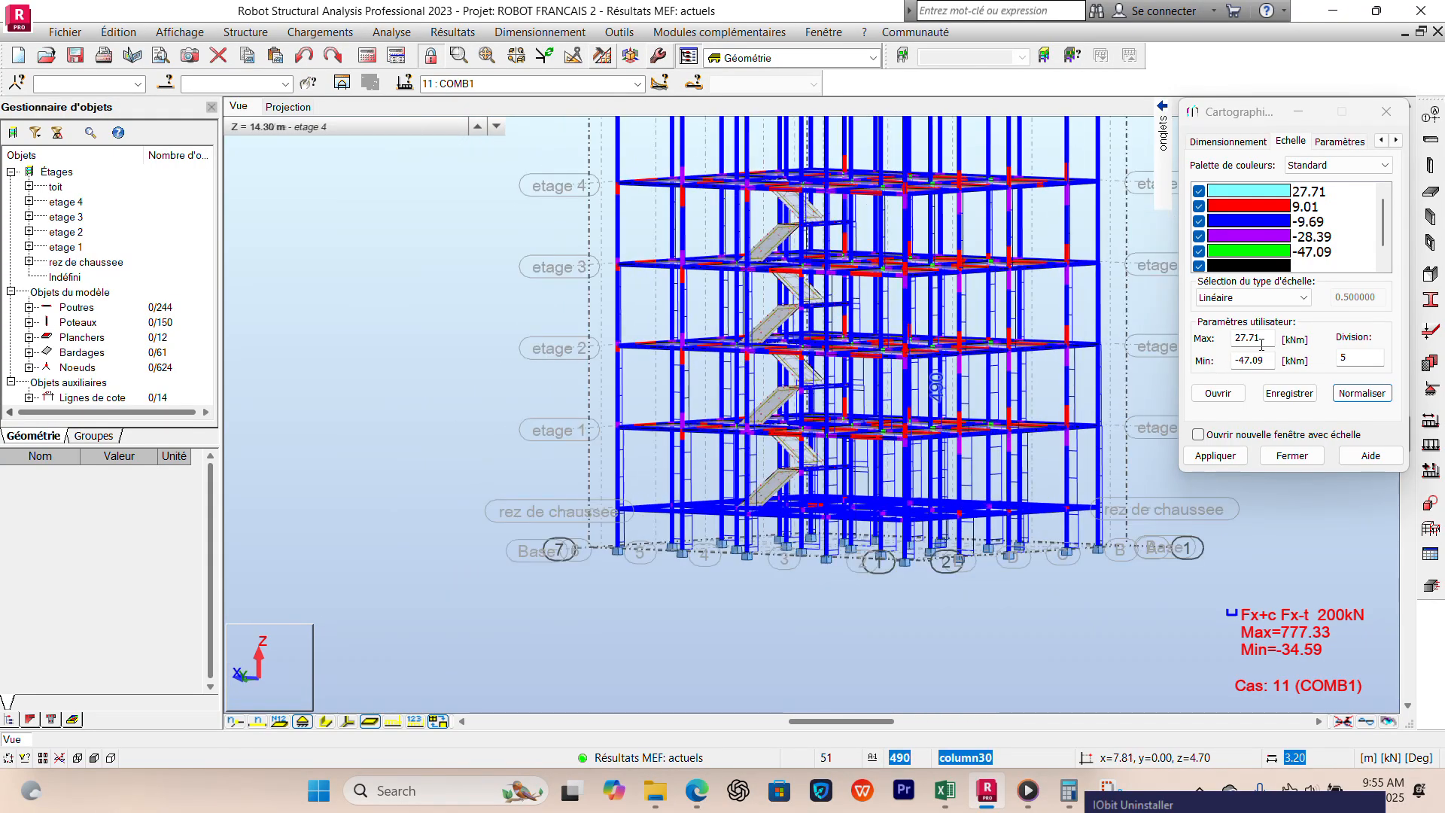
Step: Switch the load case to 12: COMB2 and examine the My colour map on the building
click(637, 83)
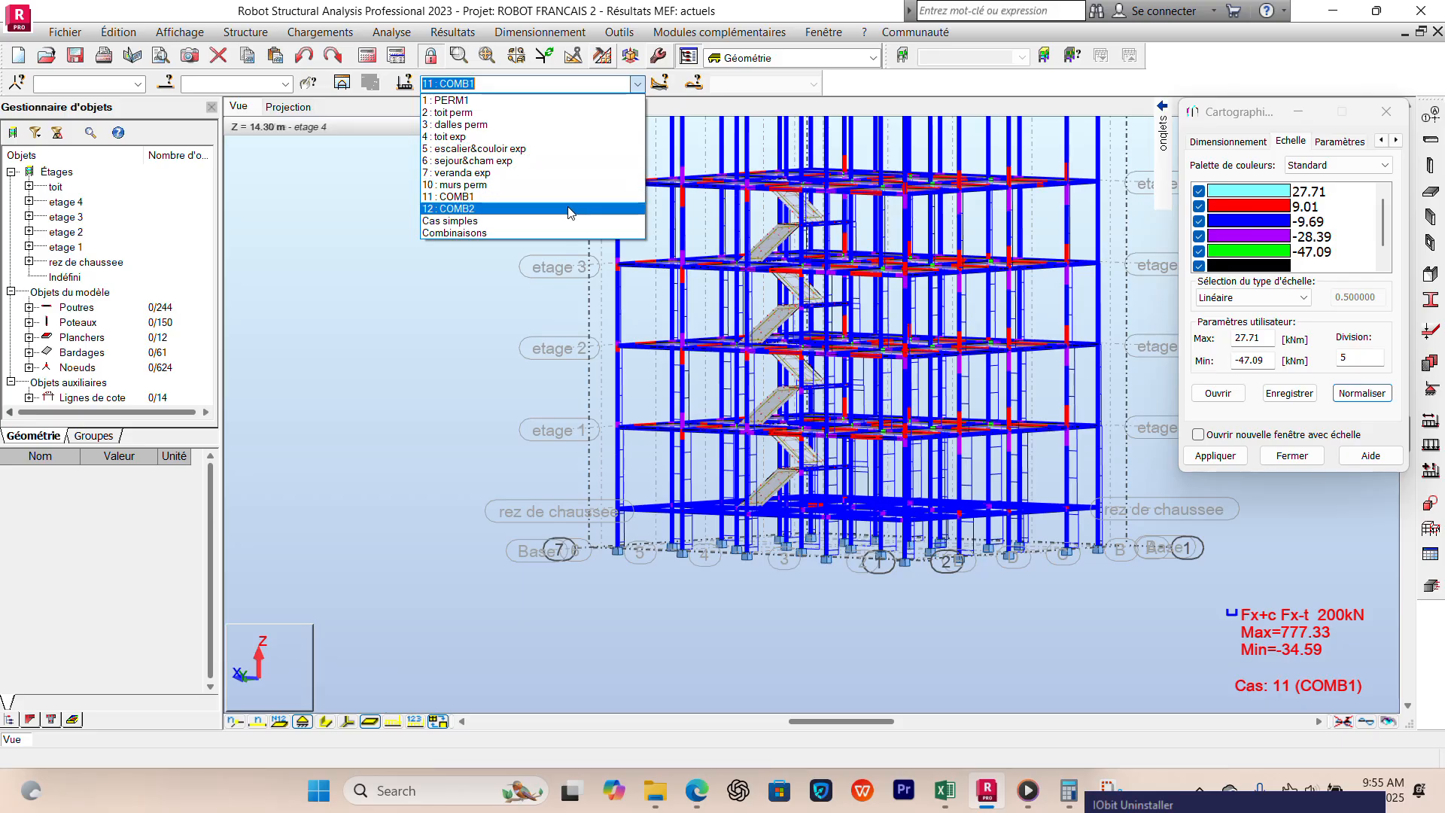
click(569, 208)
shift+middle_drag(512, 296, 584, 319)
scroll(700, 339, up, 3)
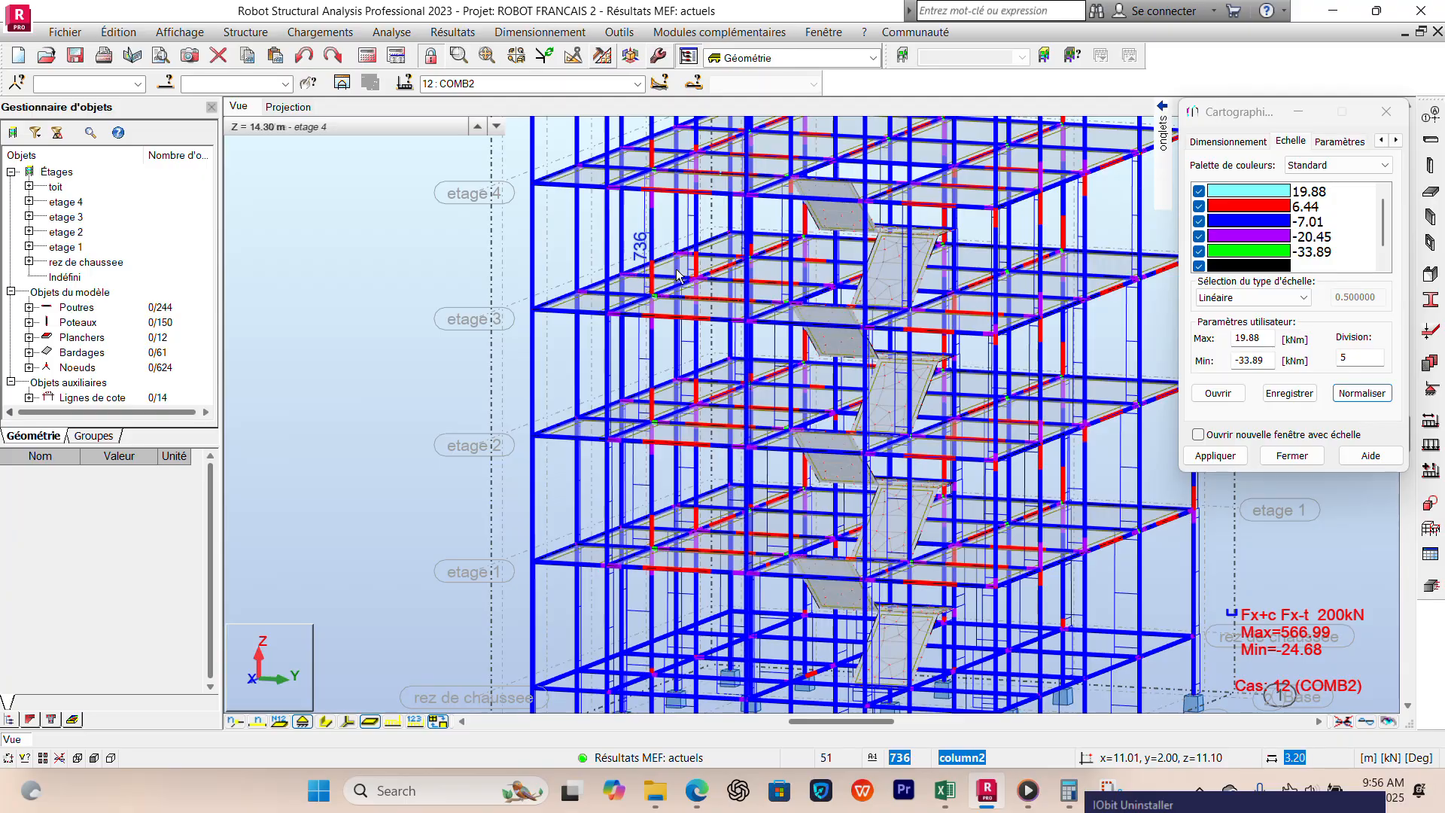
scroll(693, 343, down, 3)
shift+middle_drag(691, 353, 730, 346)
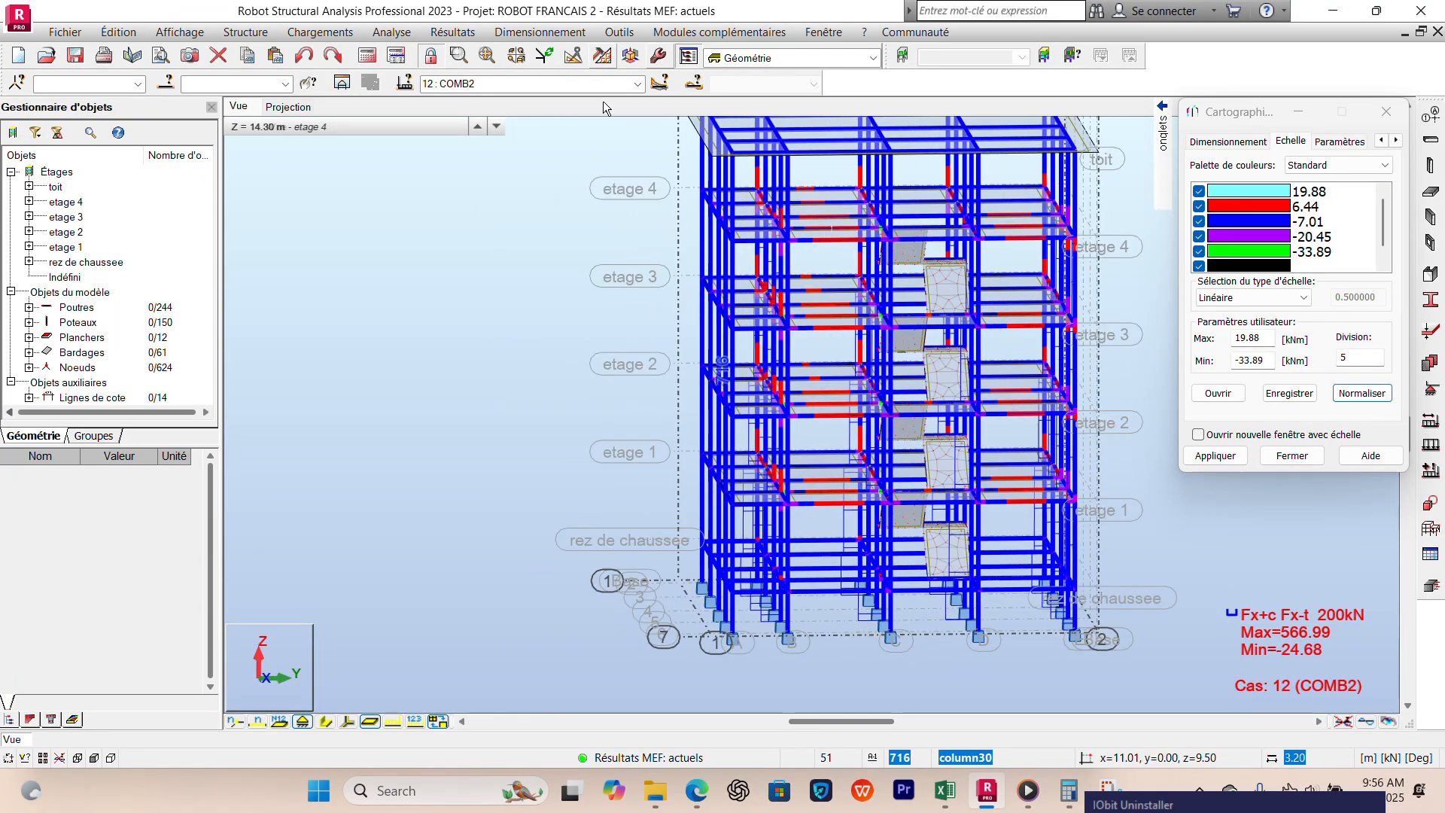
Step: Set the load case back to 11: COMB1 and view the My map on the building
click(637, 83)
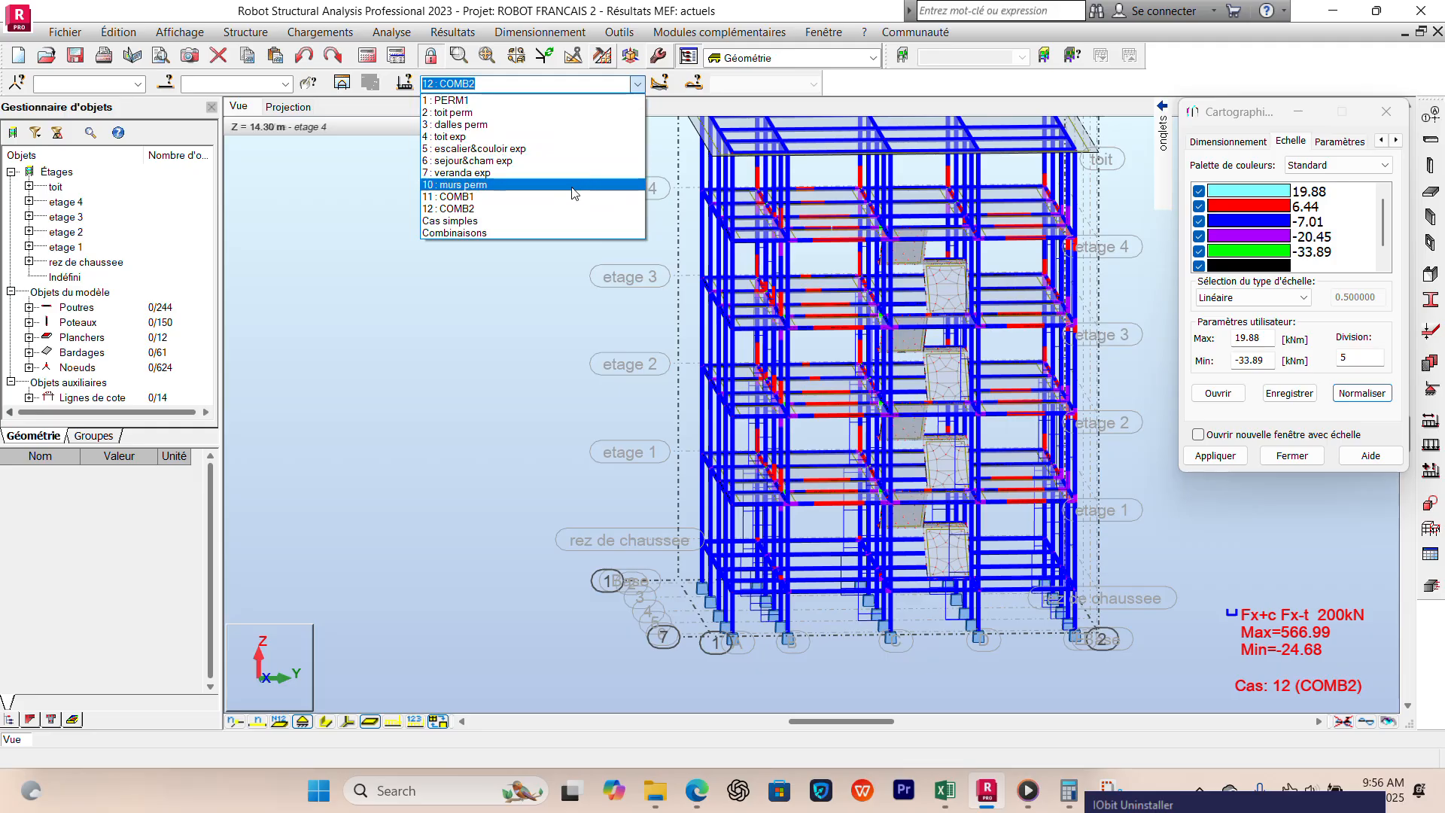
click(563, 196)
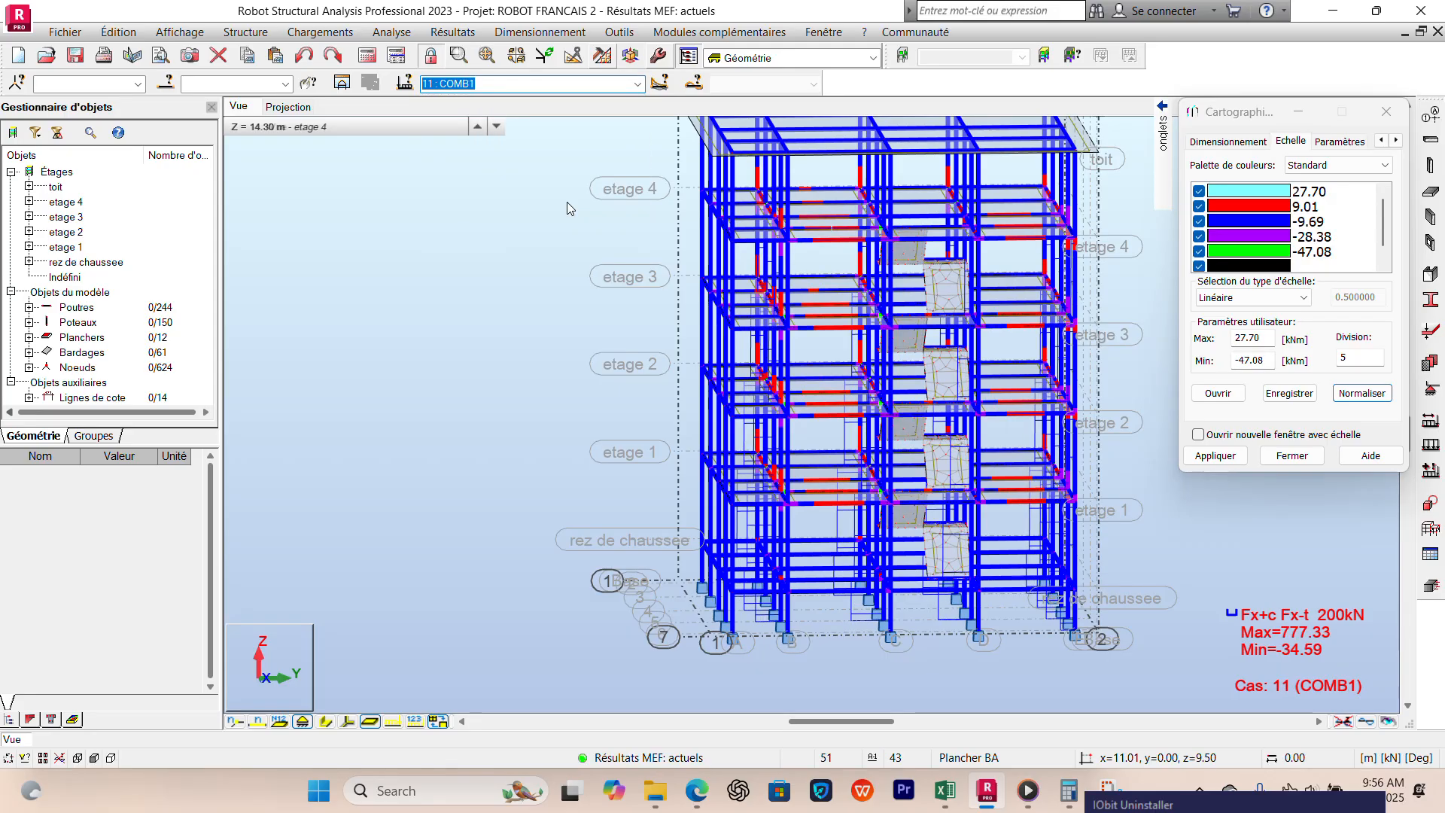
shift+middle_drag(540, 211, 460, 269)
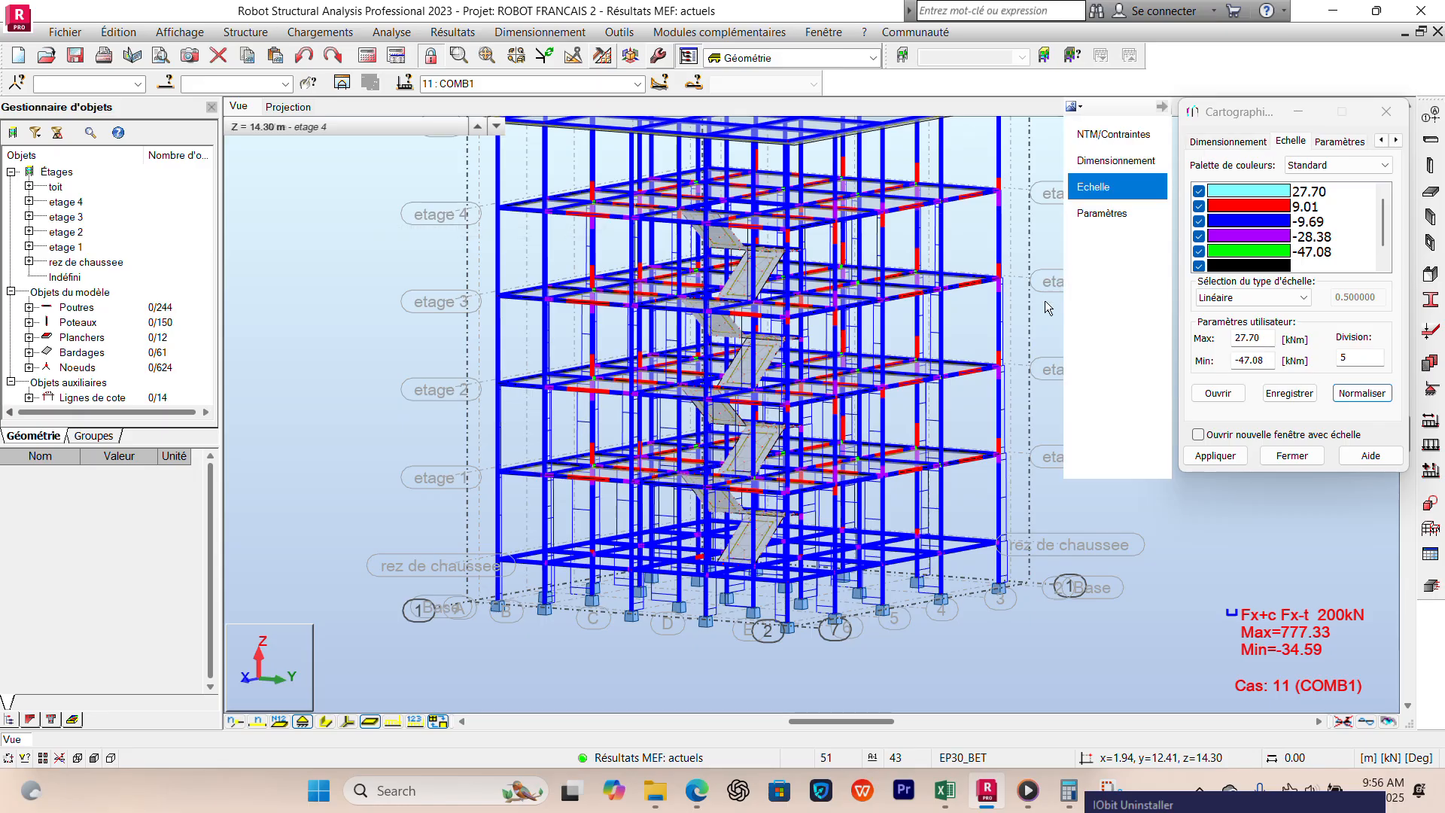
Step: Replace the bar diagrams of force Fx with moment My, normalise them and apply them to the building
click(1114, 134)
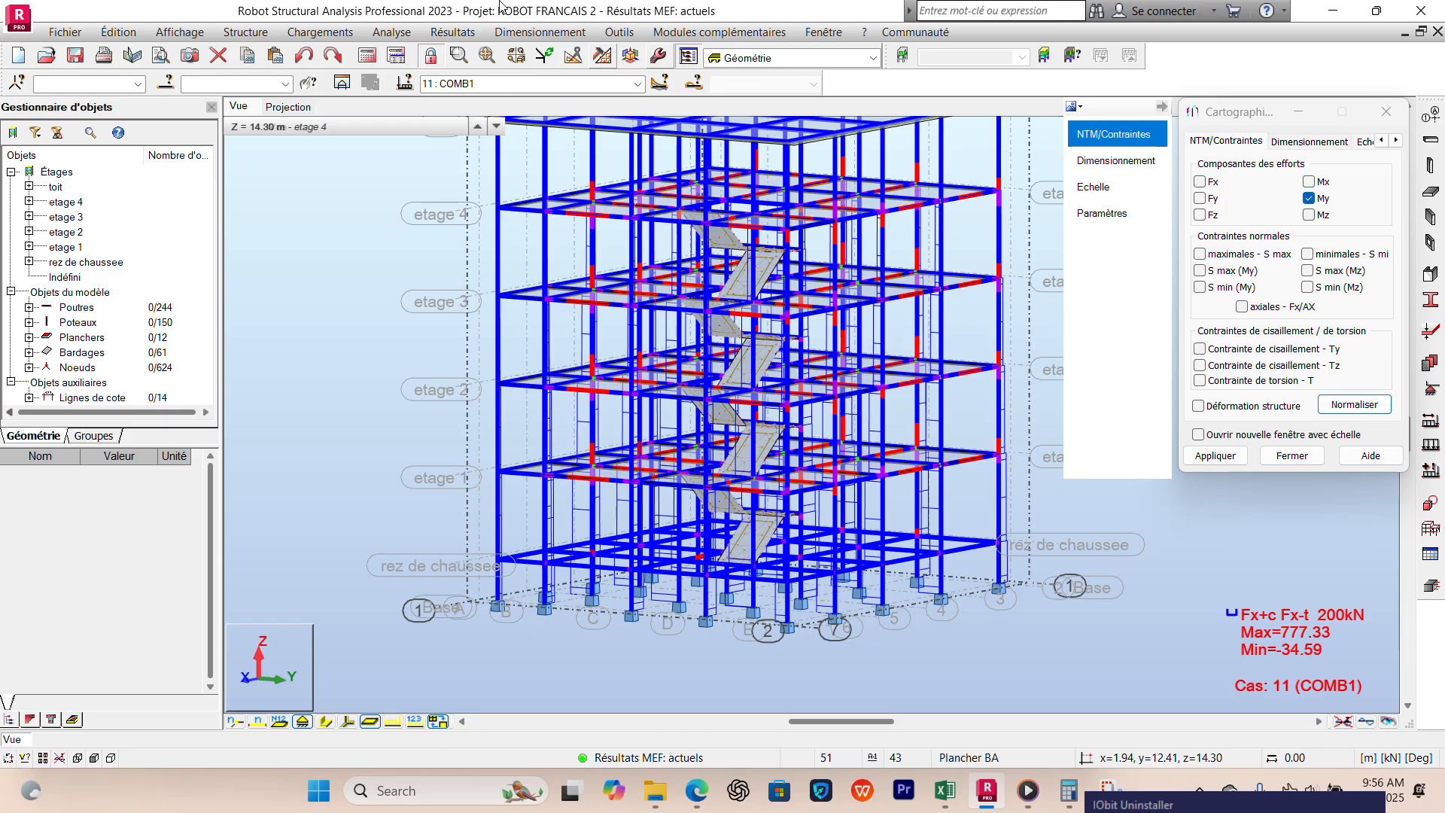
click(452, 32)
click(456, 100)
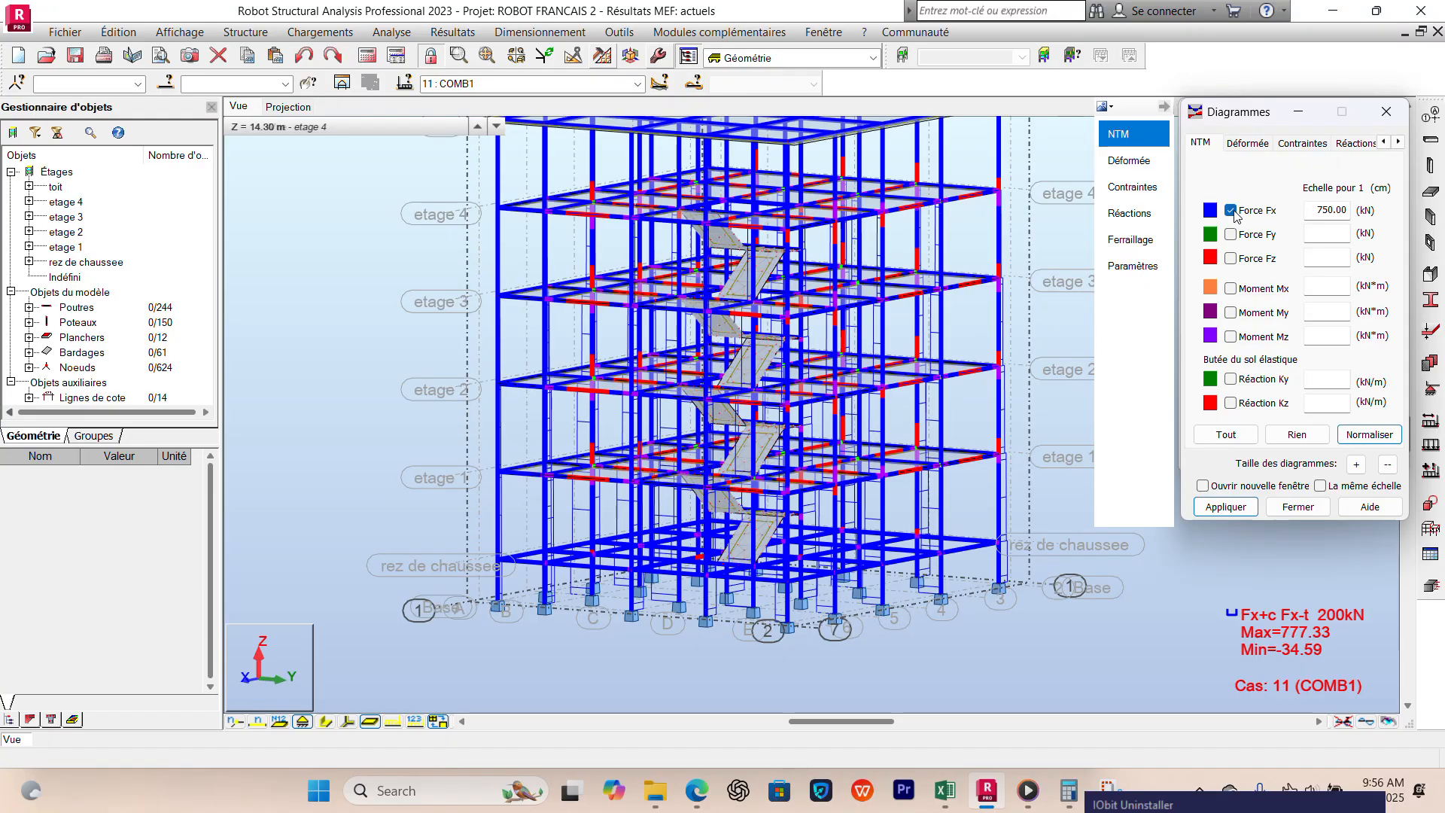
click(1231, 313)
click(1369, 435)
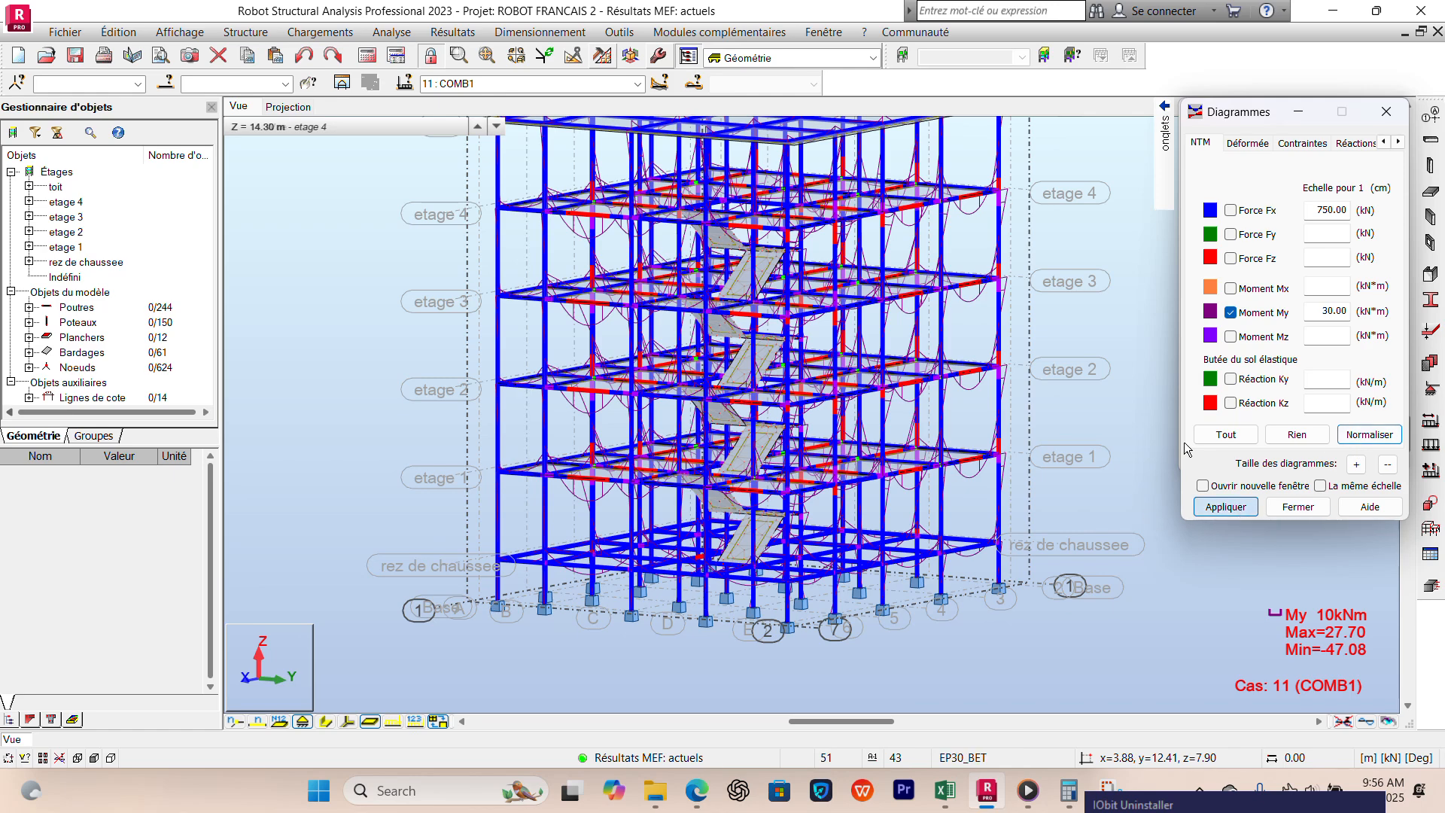
middle_drag(1097, 395, 977, 393)
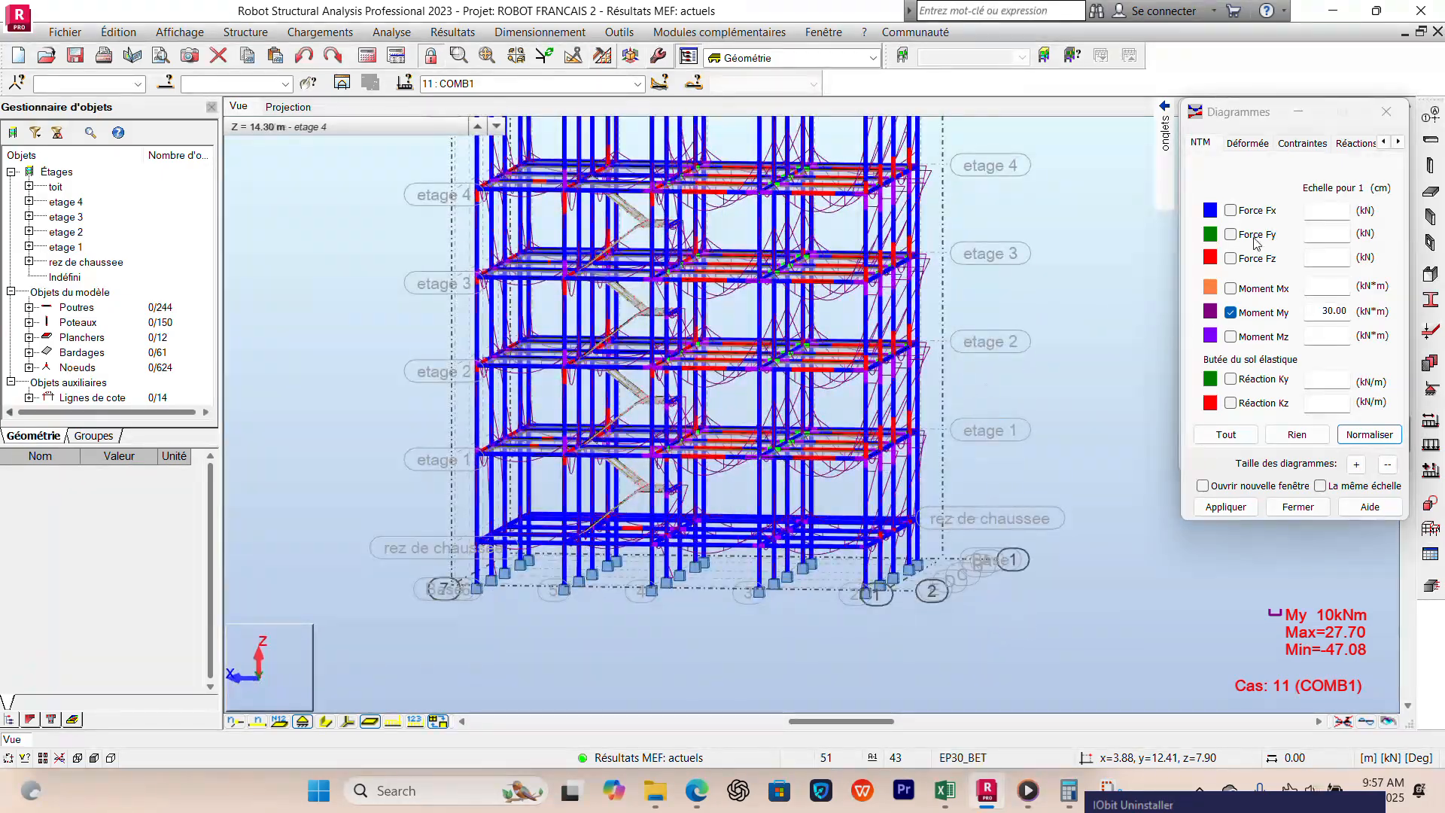
Step: Label the My diagrams with text at global extremes, set uniform filling and the same scale option, and apply the settings
click(1317, 148)
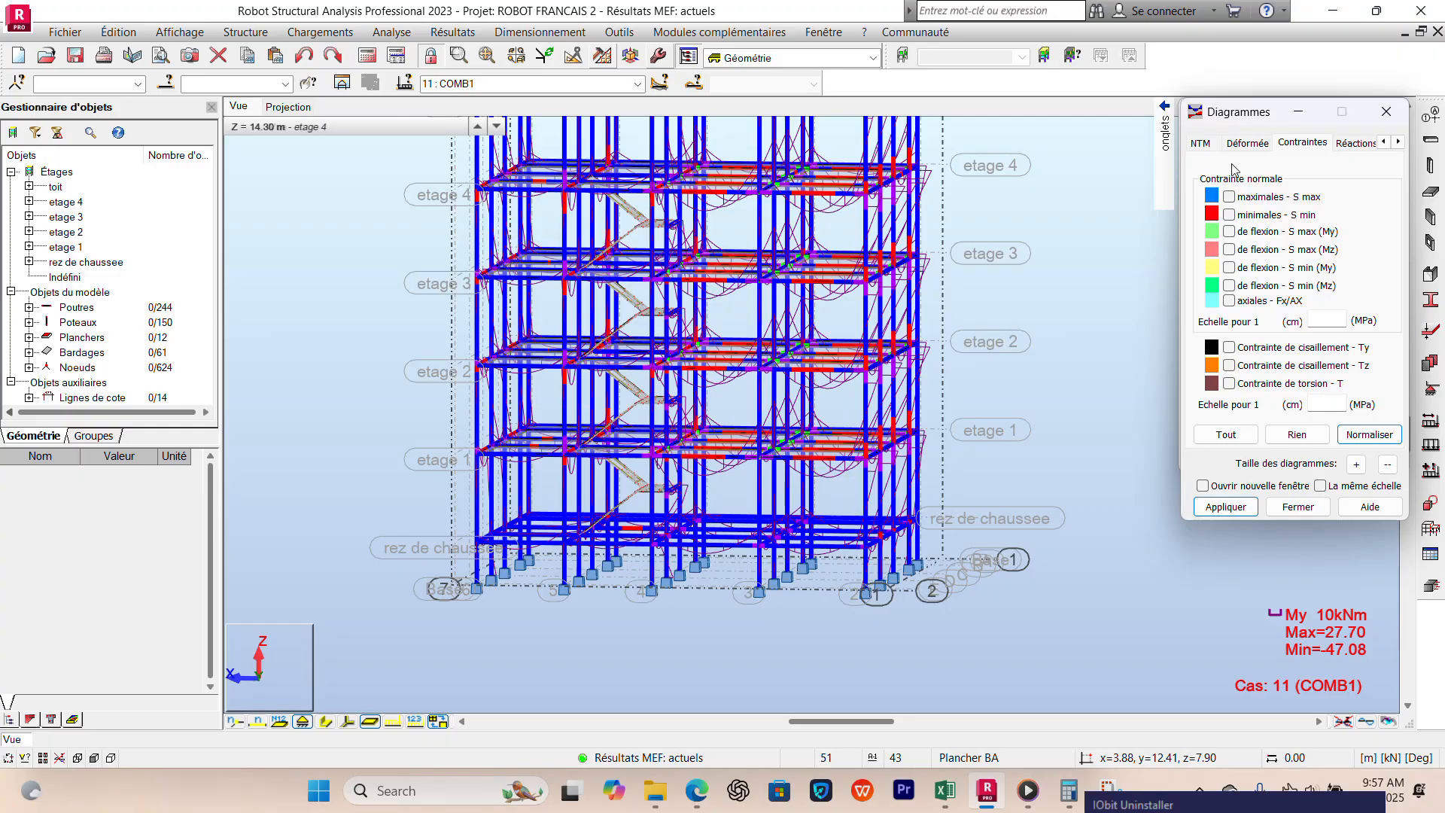
click(1339, 146)
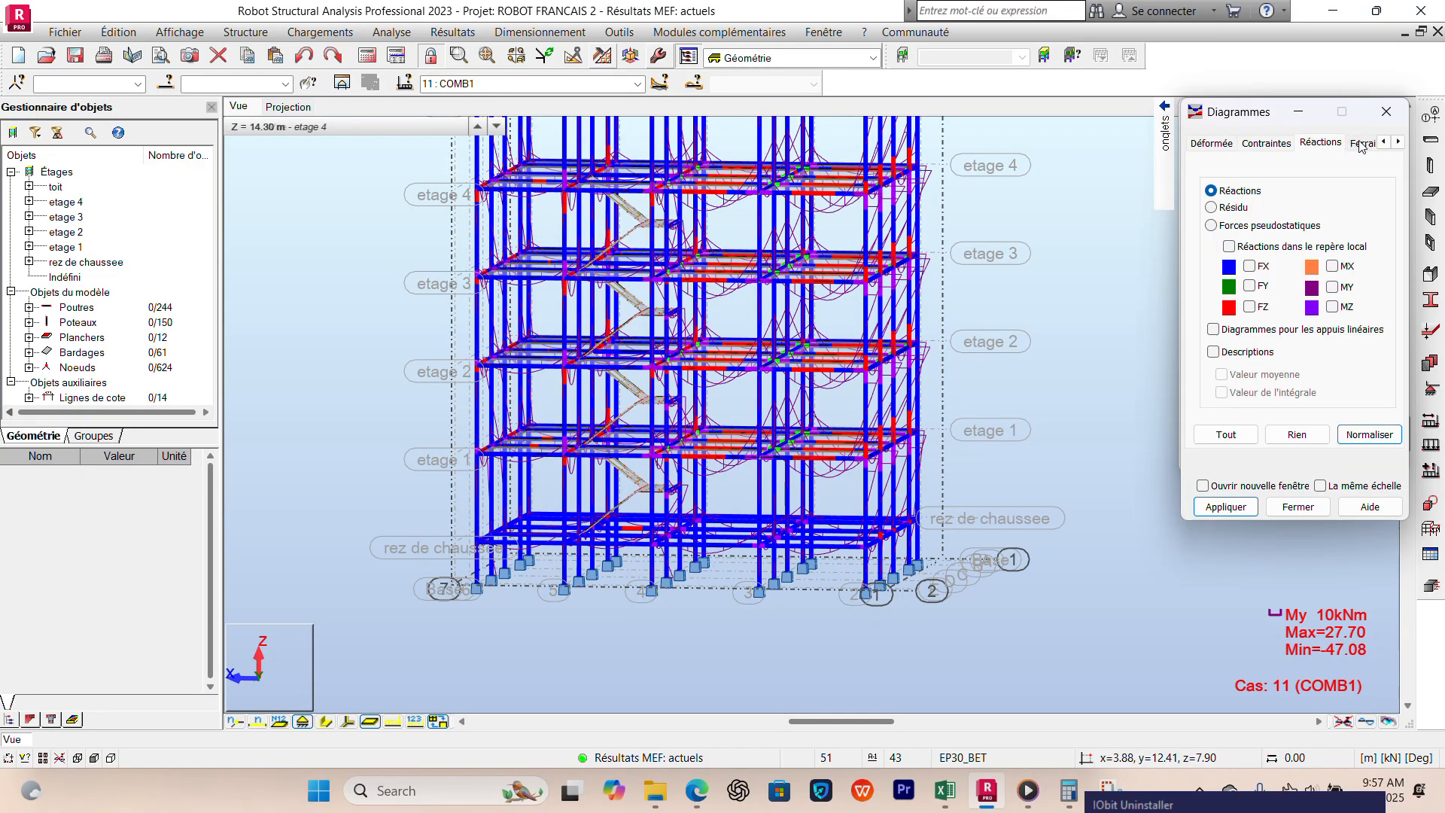
mouse_move(1166, 151)
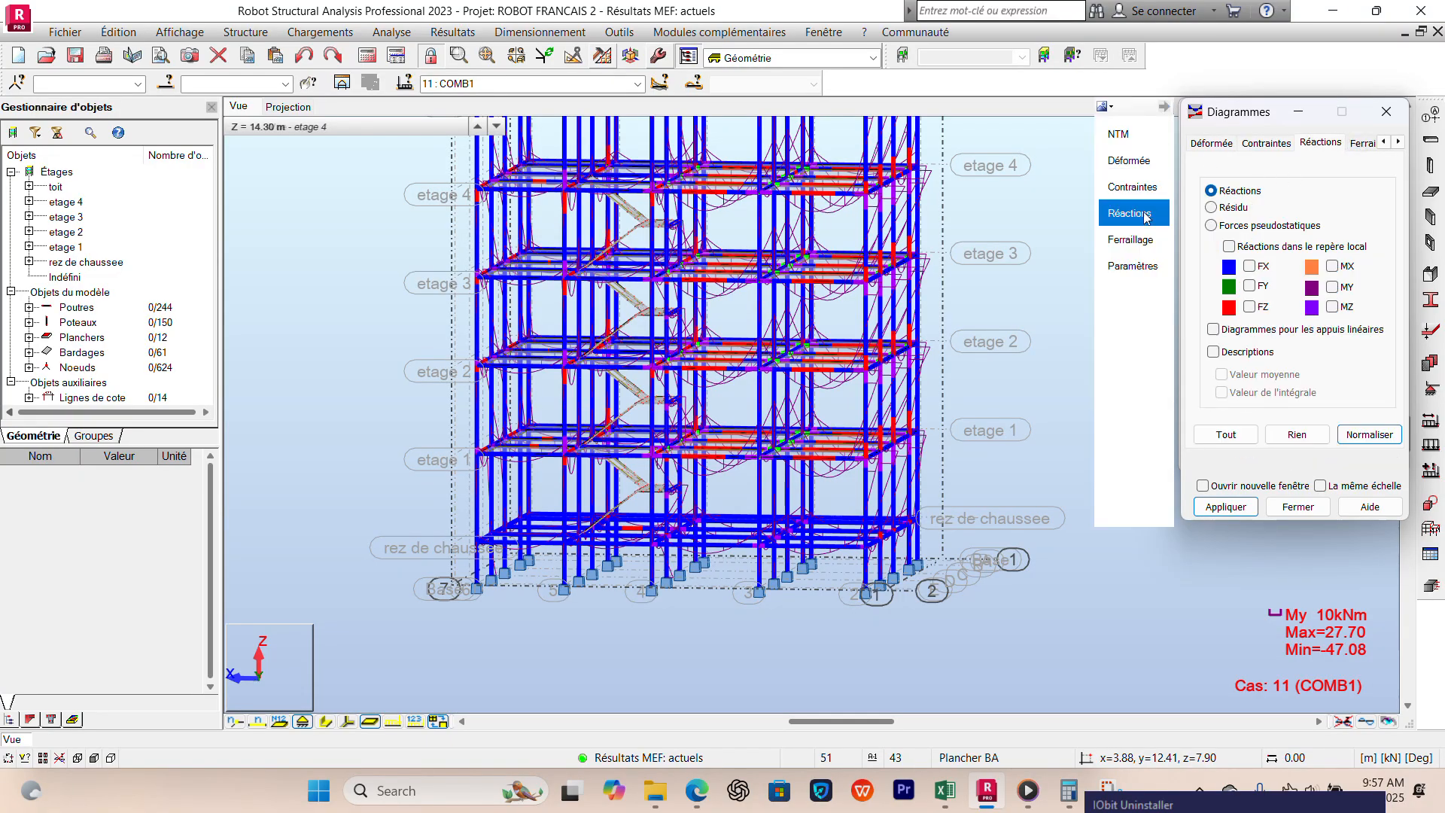
click(1132, 266)
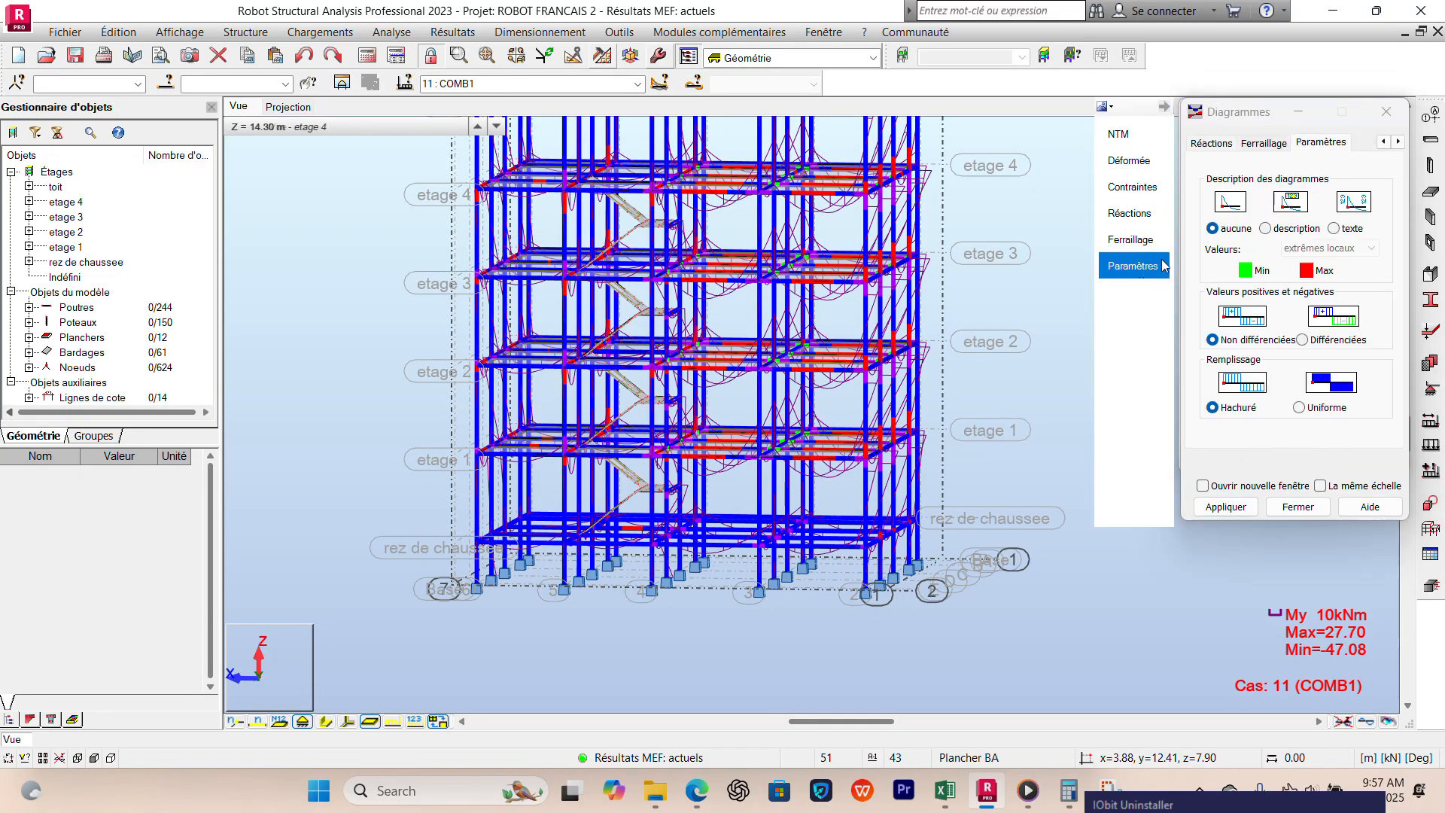
click(1333, 228)
click(1314, 248)
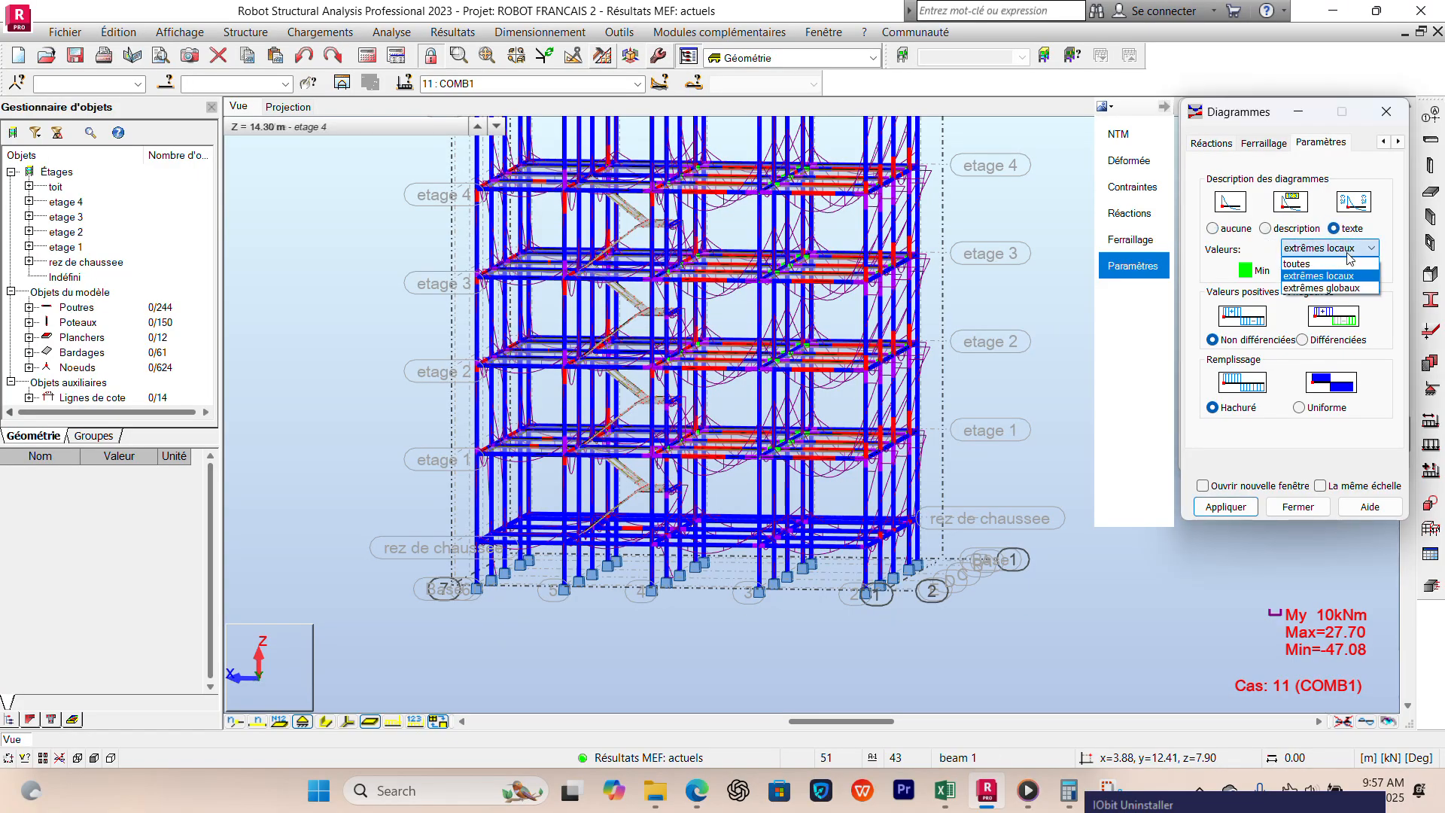
click(1338, 293)
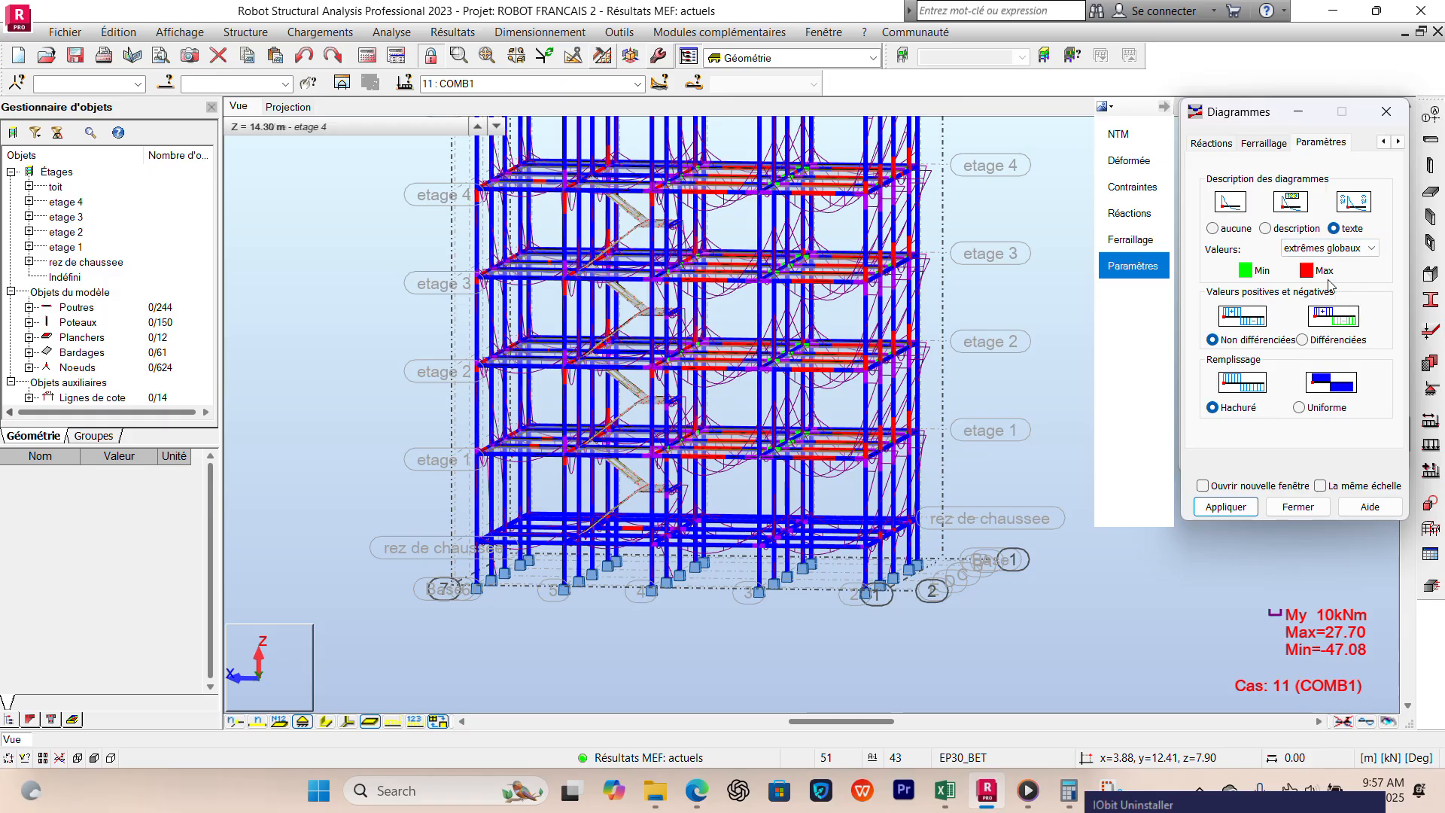
click(1299, 408)
click(1321, 487)
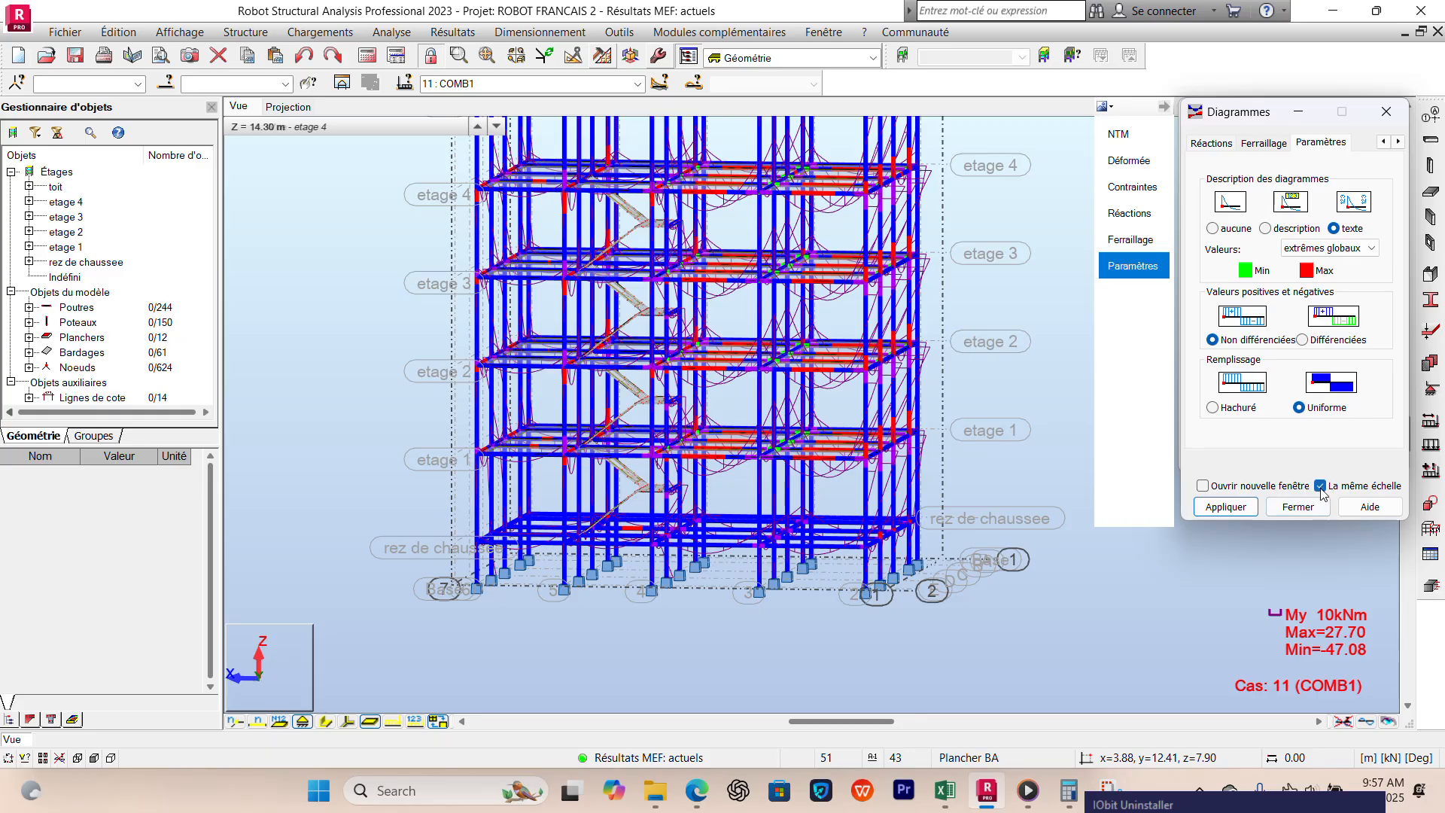
click(1234, 512)
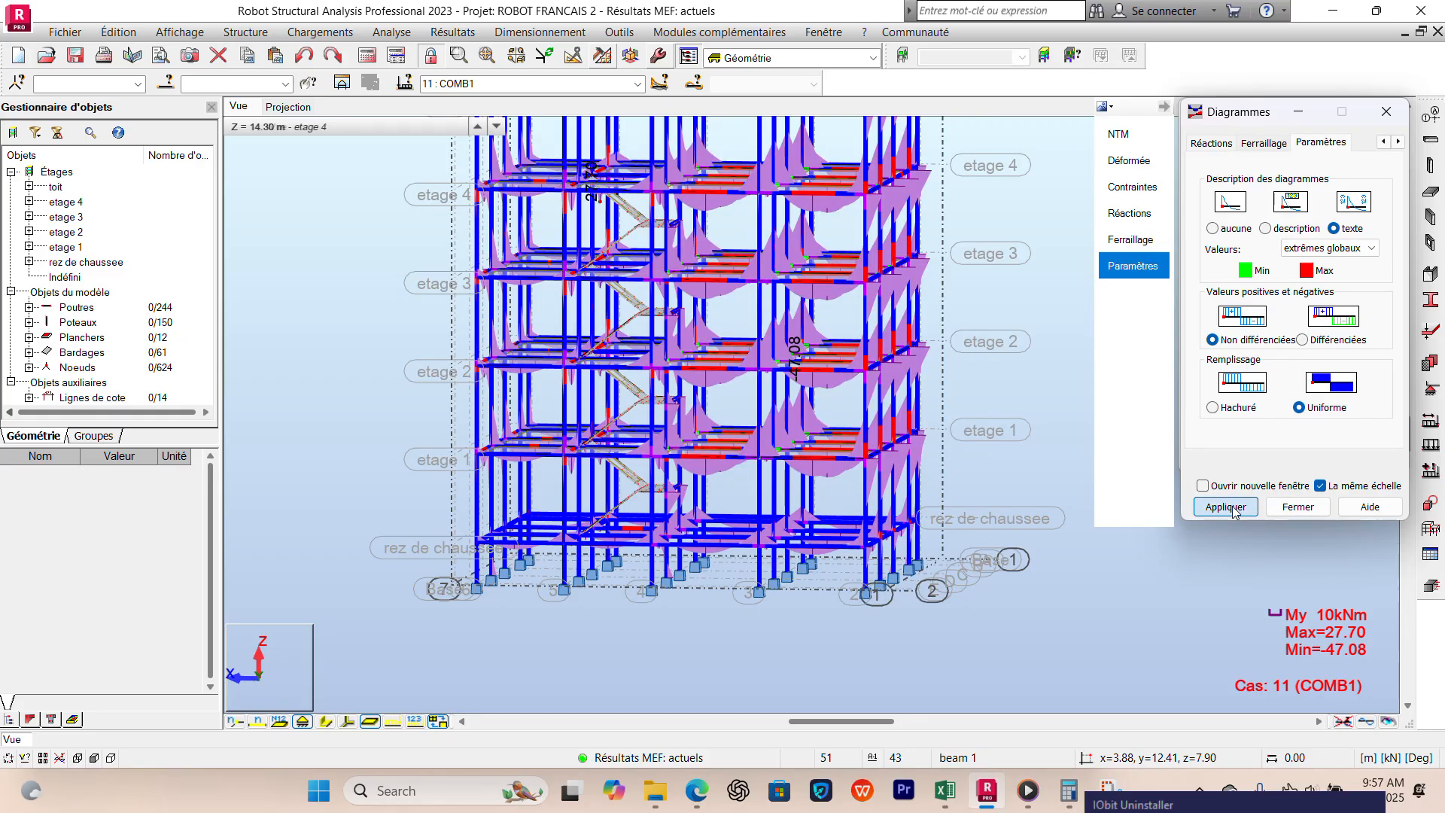
Step: Examine the filled My diagrams around the building and locate the beams carrying the maximum and minimum labels
mouse_move(1014, 343)
middle_down()
mouse_move(1050, 350)
mouse_move(976, 363)
mouse_move(993, 362)
middle_up()
scroll(993, 362, down, 5)
mouse_move(907, 293)
shift+middle_down()
mouse_move(892, 284)
mouse_move(902, 277)
mouse_move(897, 292)
shift+middle_up()
scroll(899, 297, down, 3)
middle_drag(997, 362, 891, 311)
scroll(965, 336, up, 4)
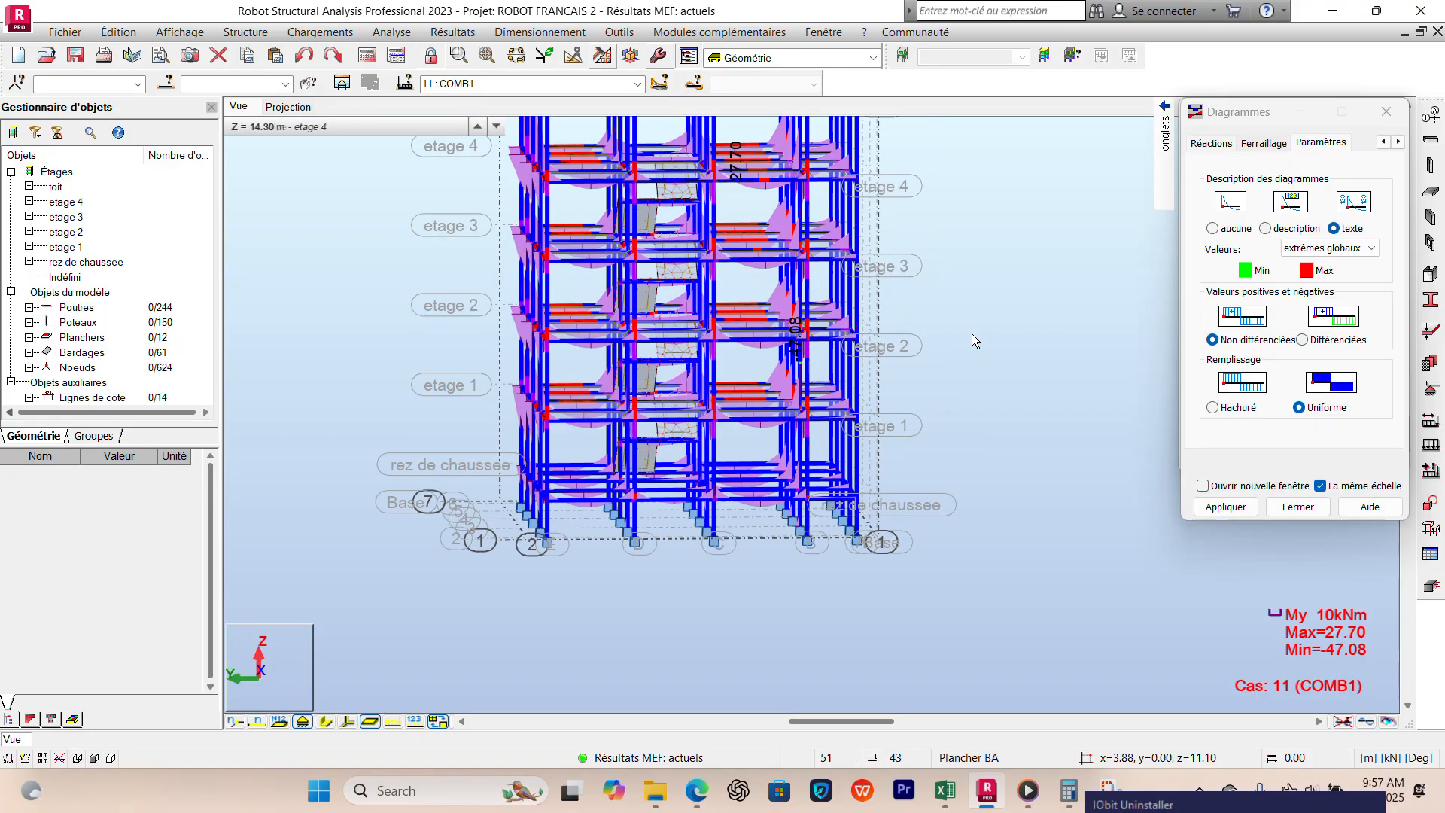
mouse_move(972, 329)
shift+middle_down()
mouse_move(951, 329)
mouse_move(971, 337)
shift+middle_up()
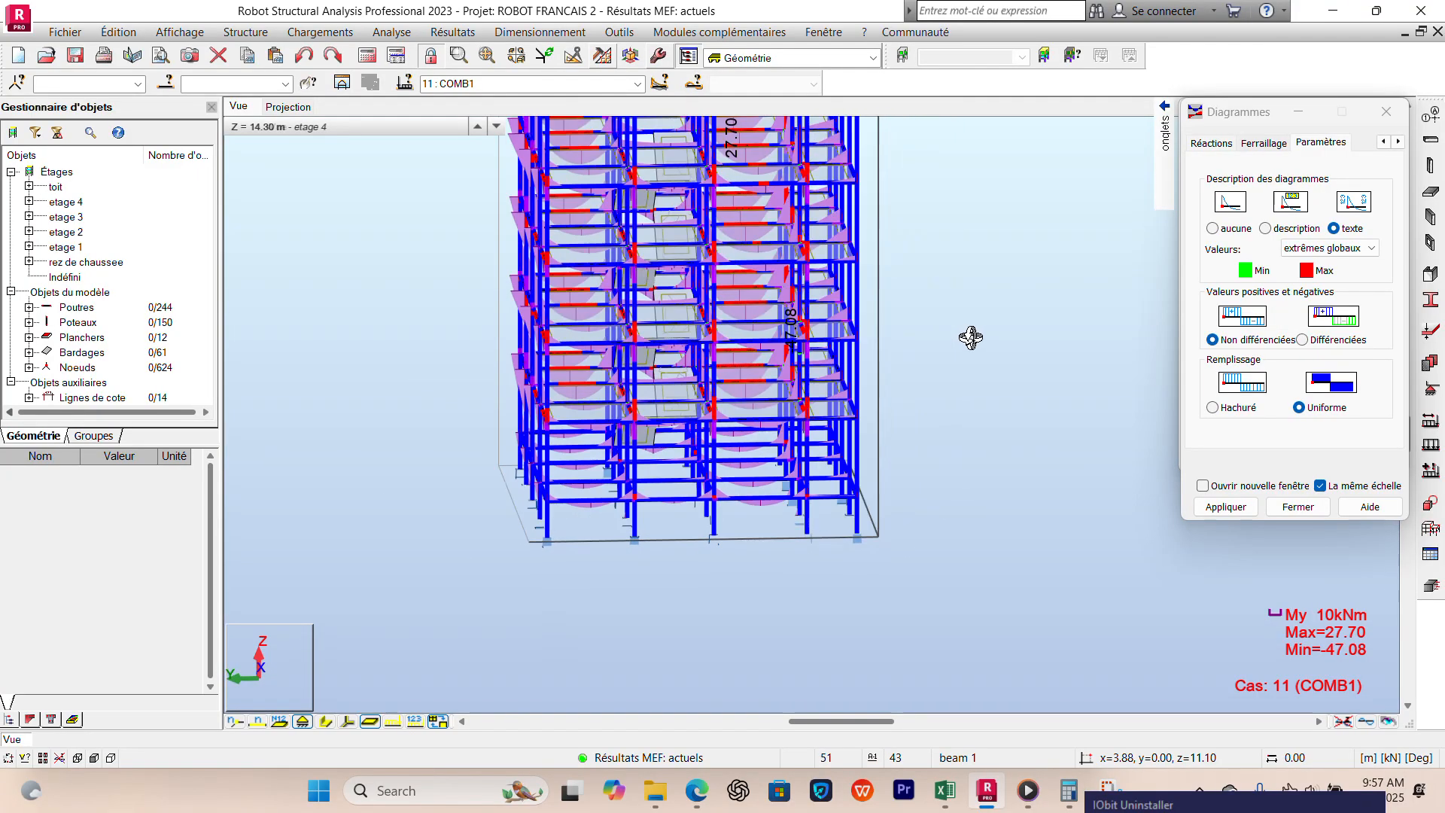
scroll(766, 178, up, 3)
scroll(766, 179, up, 1)
middle_drag(756, 166, 748, 211)
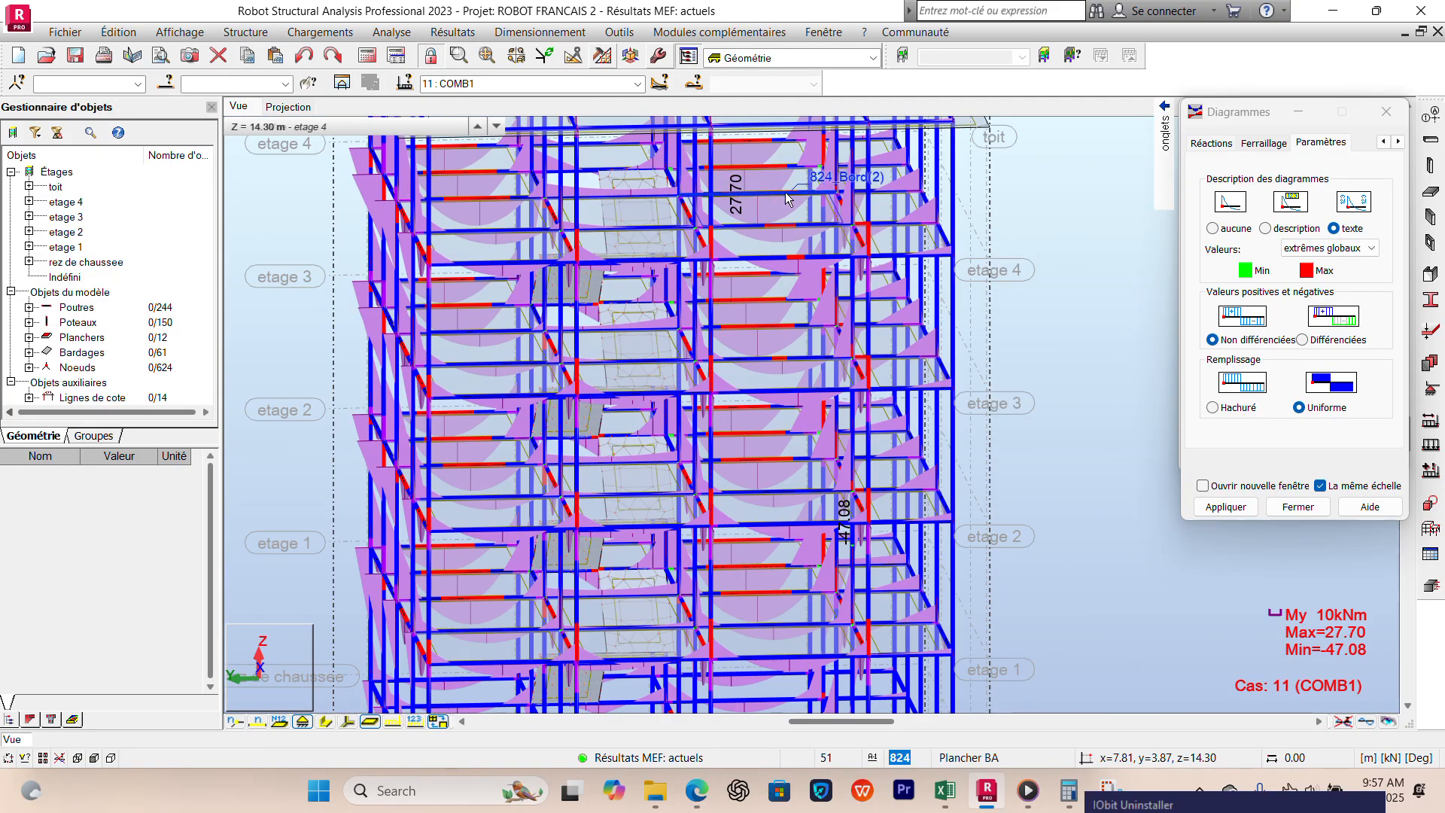
scroll(784, 192, up, 2)
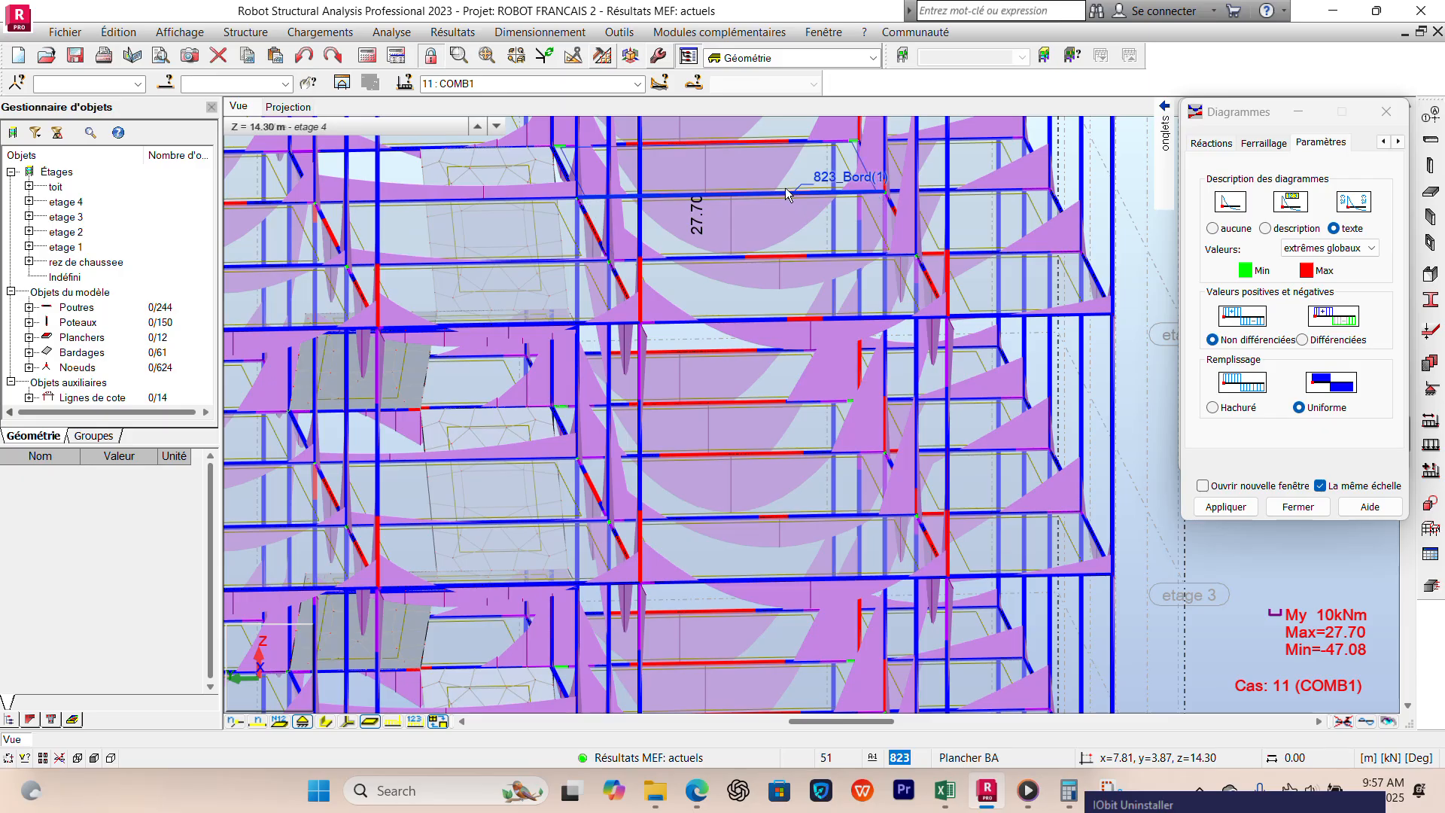
Step: Isolate beam 646 of etage 4 in a new sub-structure window and examine its My diagram
click(730, 206)
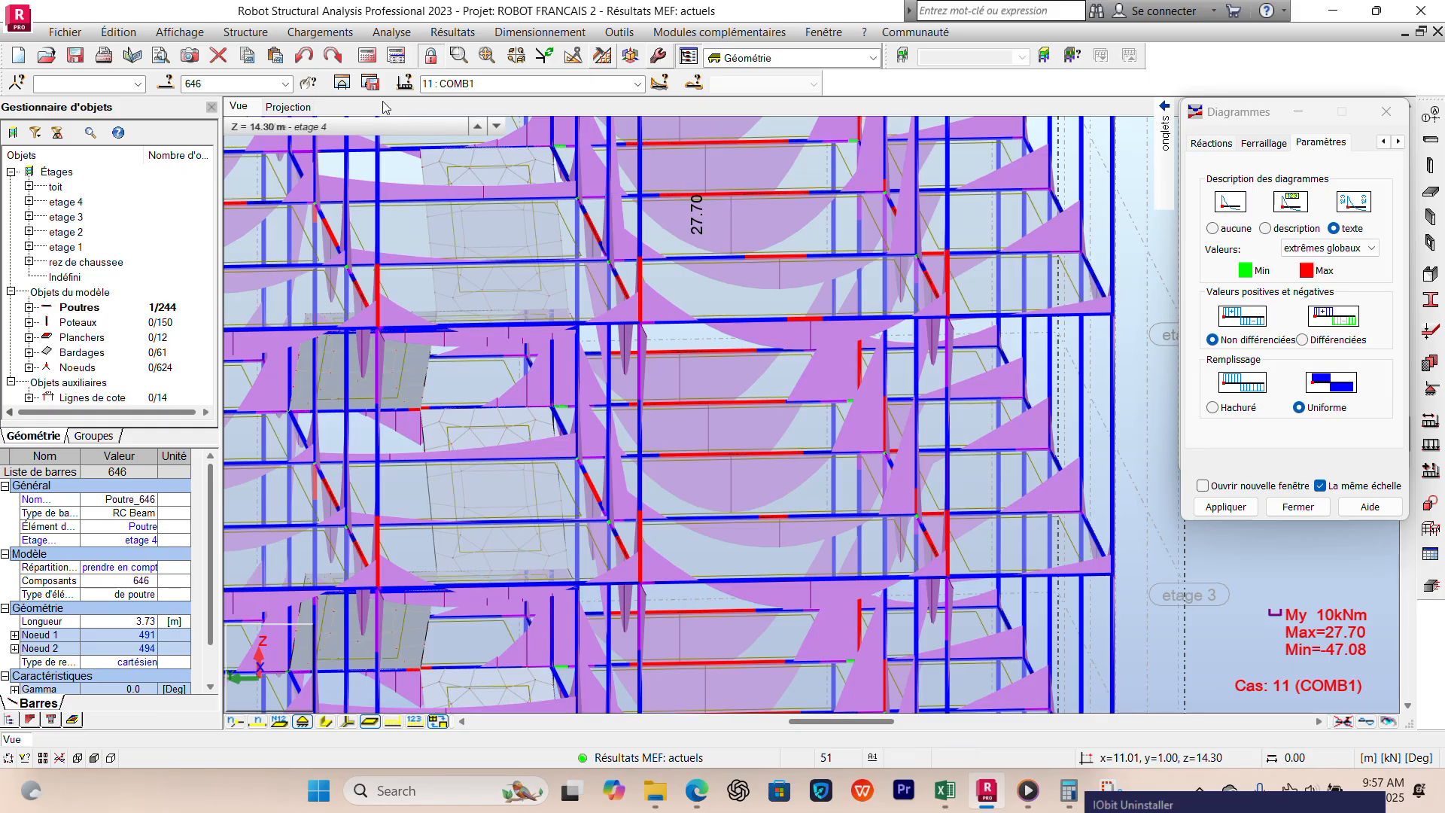
click(343, 83)
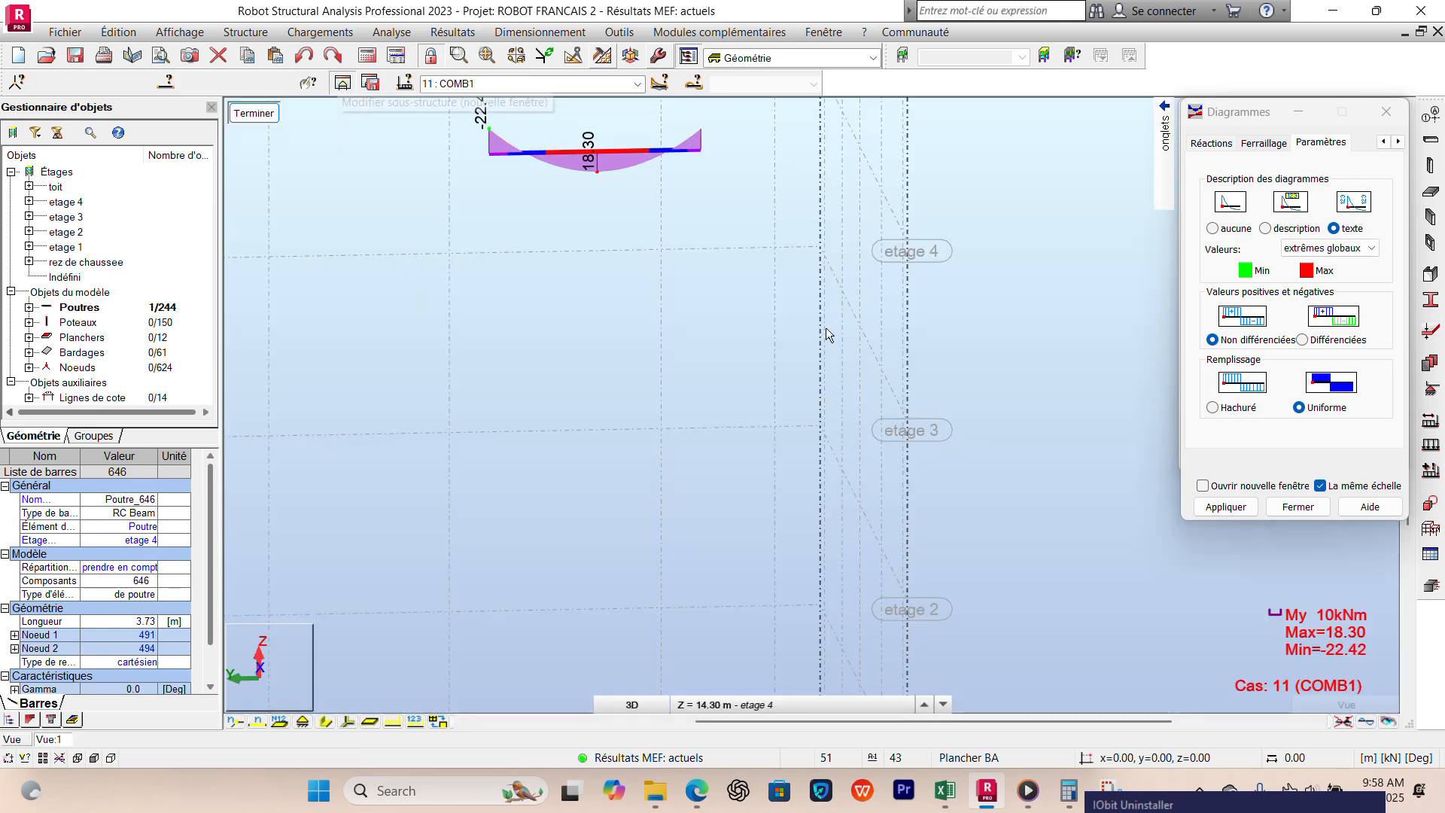
middle_drag(594, 250, 597, 322)
scroll(582, 260, up, 3)
middle_drag(581, 259, 612, 402)
scroll(594, 387, down, 3)
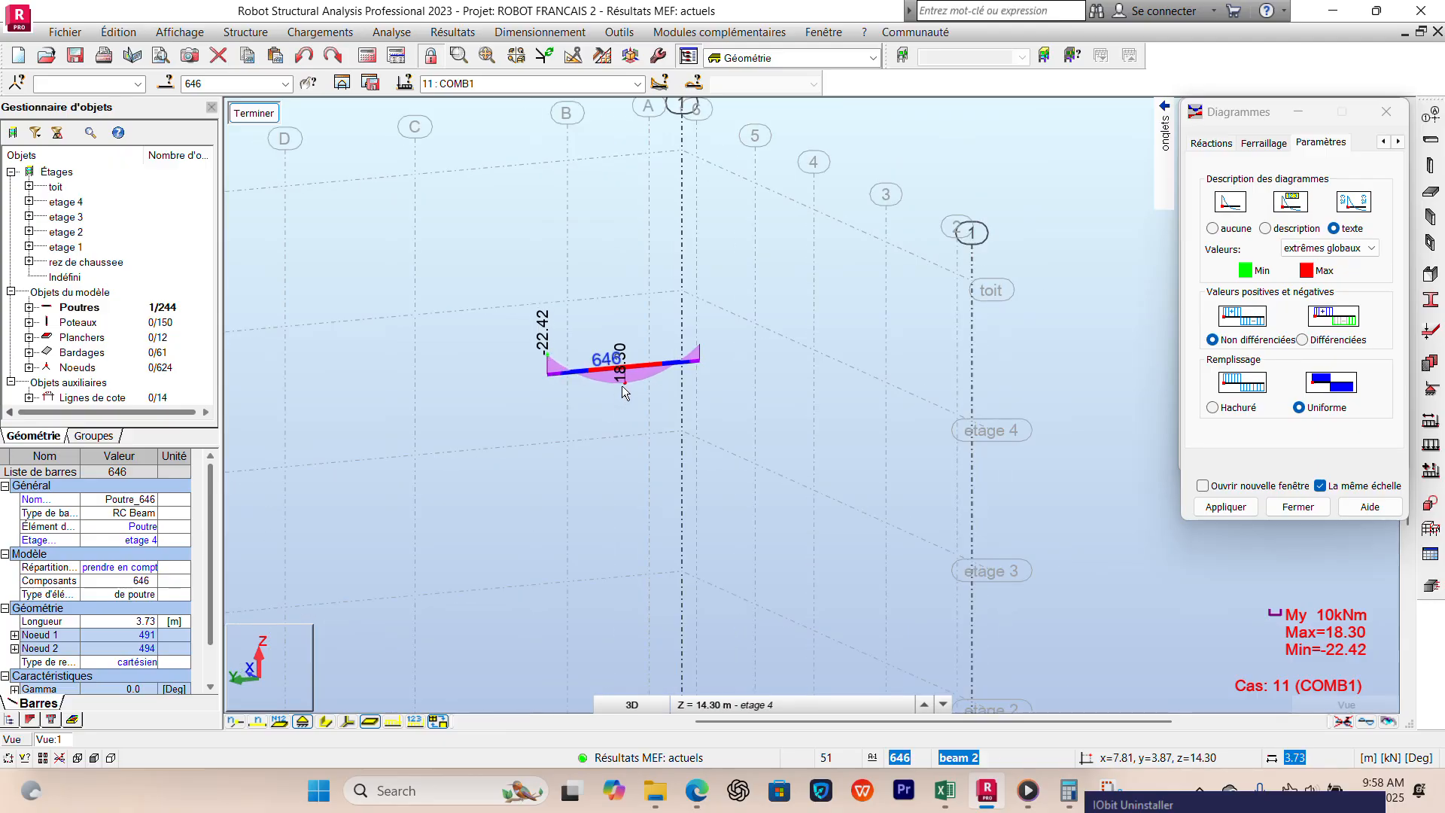
scroll(617, 385, up, 4)
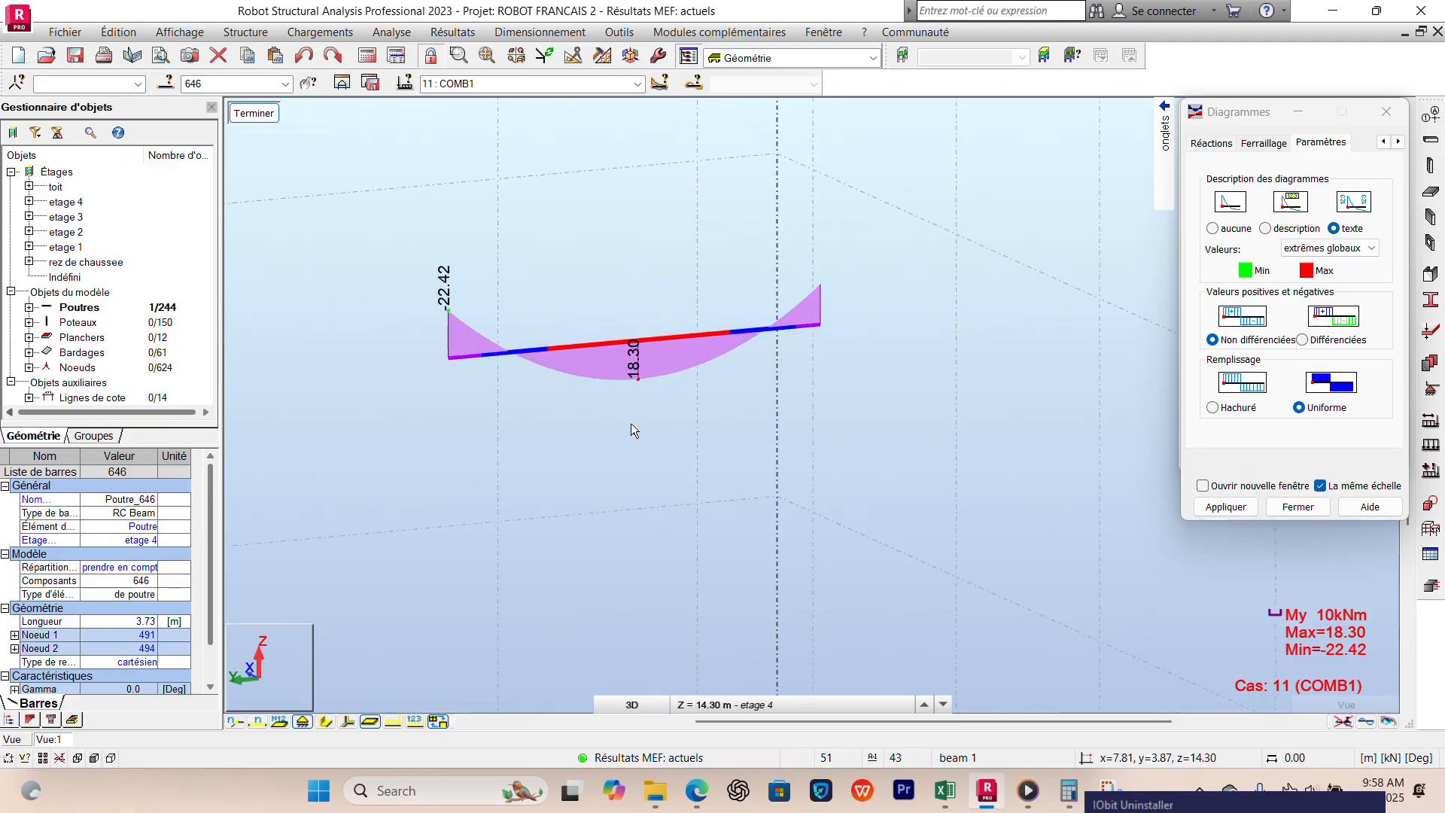
scroll(632, 426, up, 1)
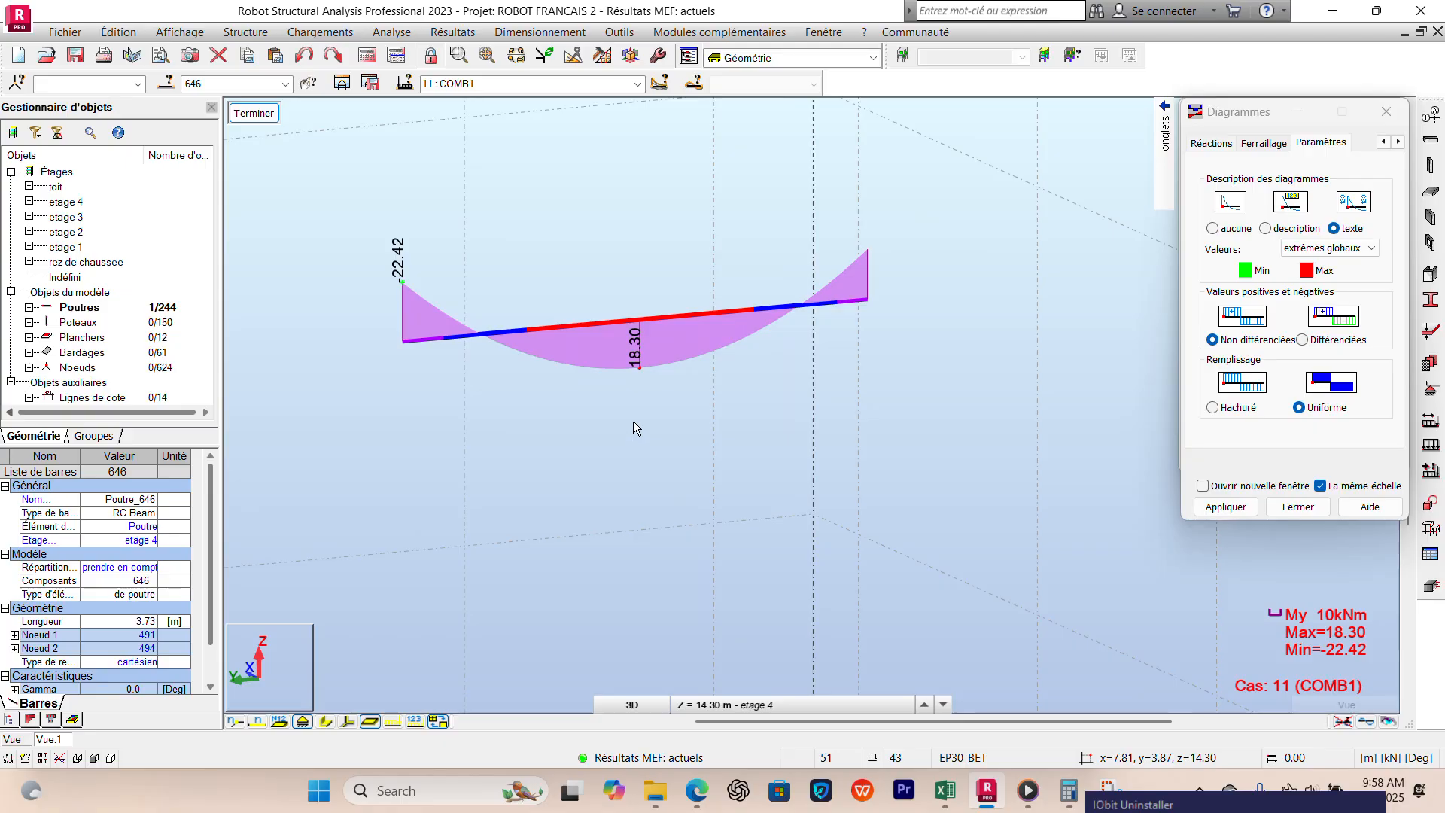